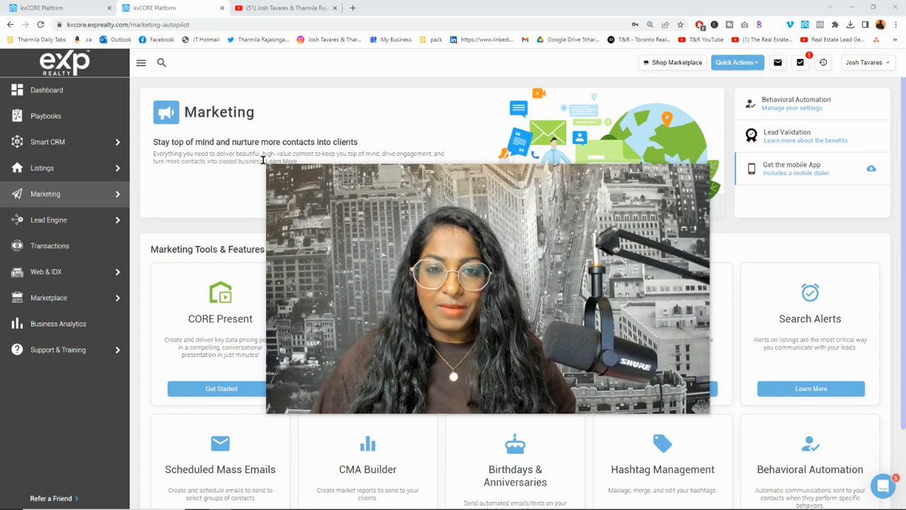
{"action": "left_click_drag", "start_coordinate": [267, 165], "coordinate": [473, 277]}
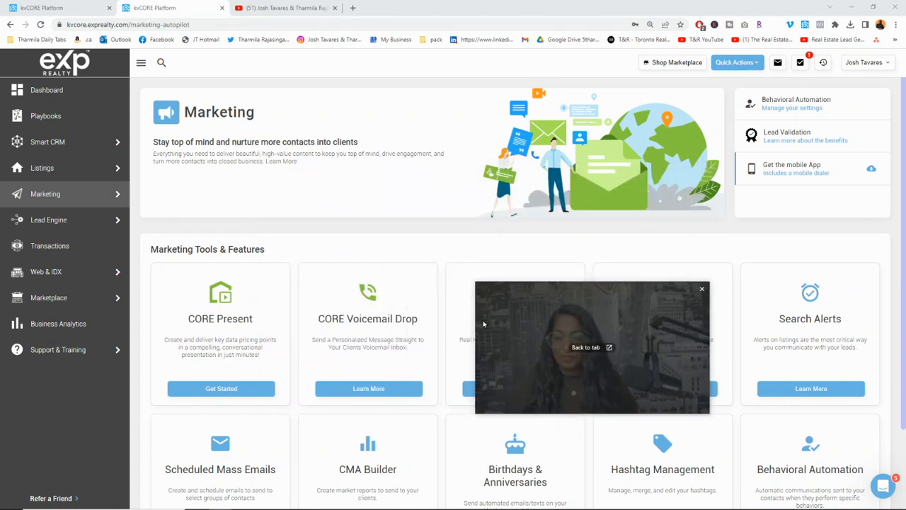
{"action": "left_click_drag", "start_coordinate": [530, 352], "coordinate": [692, 387]}
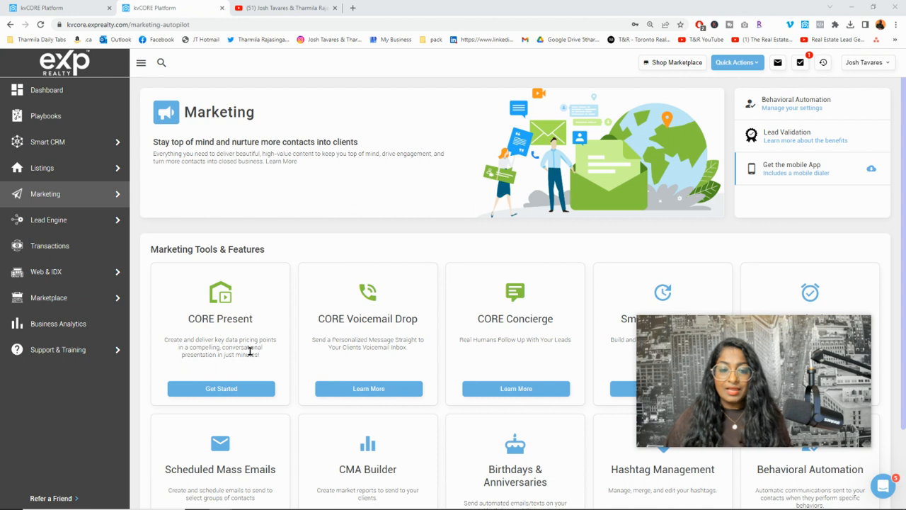
Open the Smart Campaigns area from the marketing tools and show its email templates
{"action": "scroll", "coordinate": [204, 425], "scroll_direction": "down", "scroll_amount": 3}
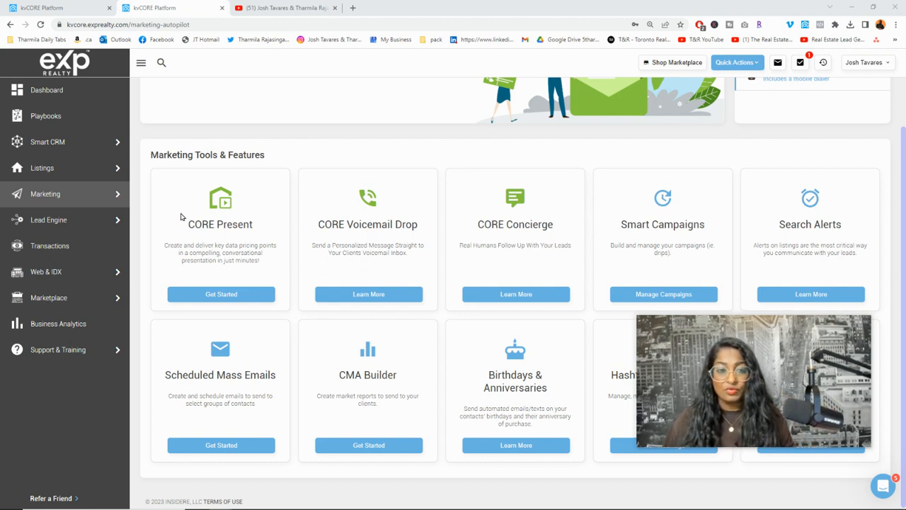
{"action": "mouse_move", "coordinate": [113, 198]}
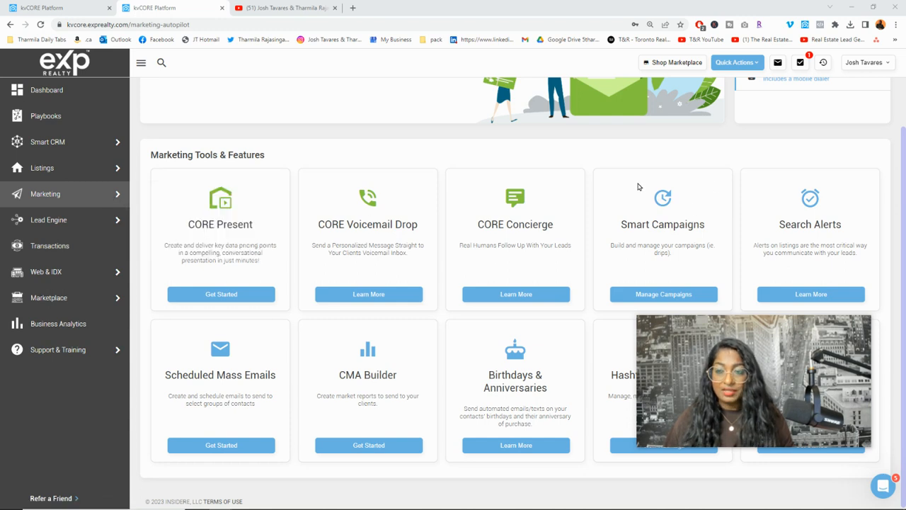
{"action": "left_click", "coordinate": [637, 300]}
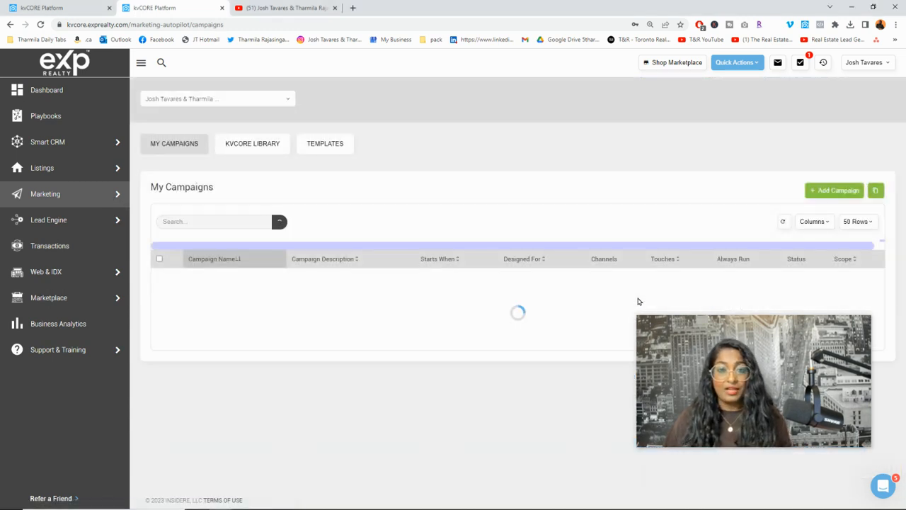
{"action": "left_click", "coordinate": [319, 145]}
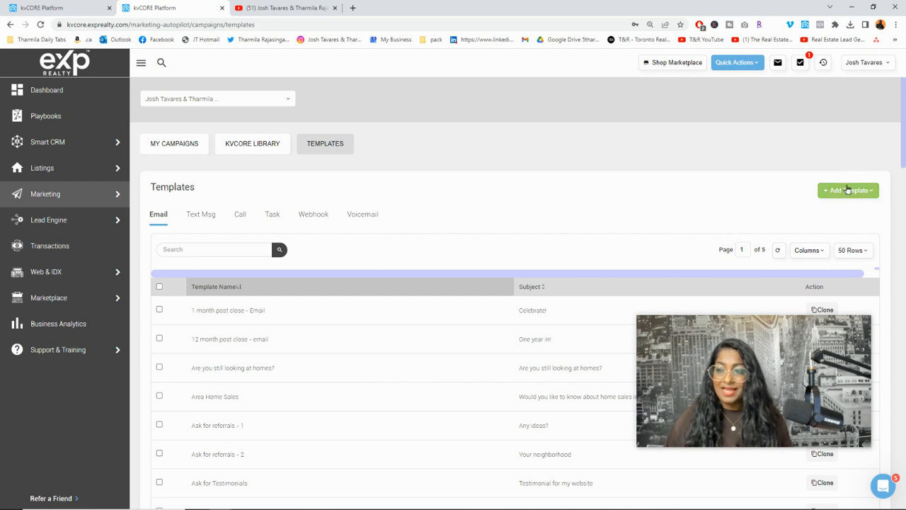
Start a new email template and switch its content to the advanced editor
{"action": "left_click", "coordinate": [848, 189]}
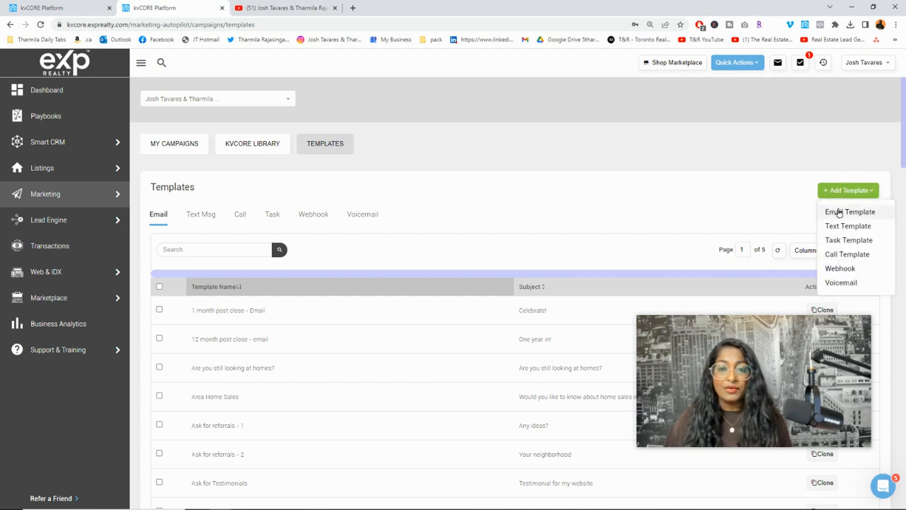
{"action": "left_click", "coordinate": [839, 212]}
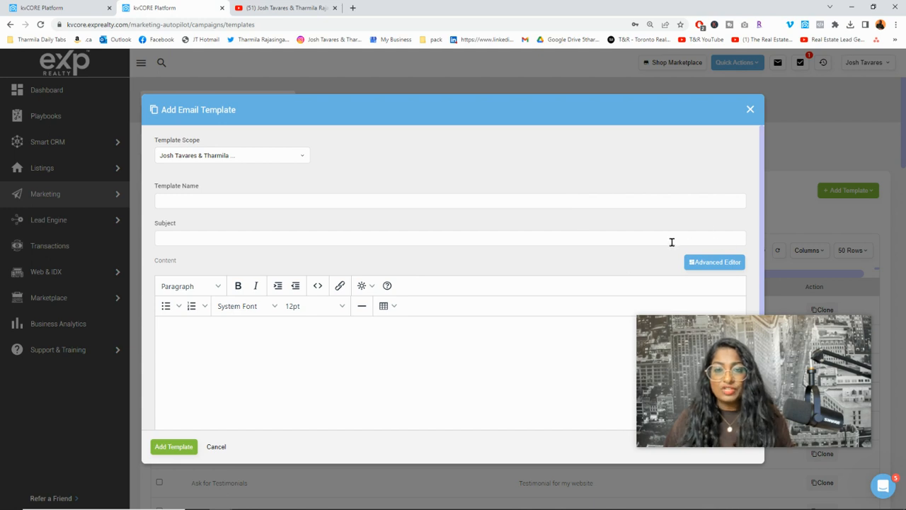
{"action": "left_click", "coordinate": [720, 262]}
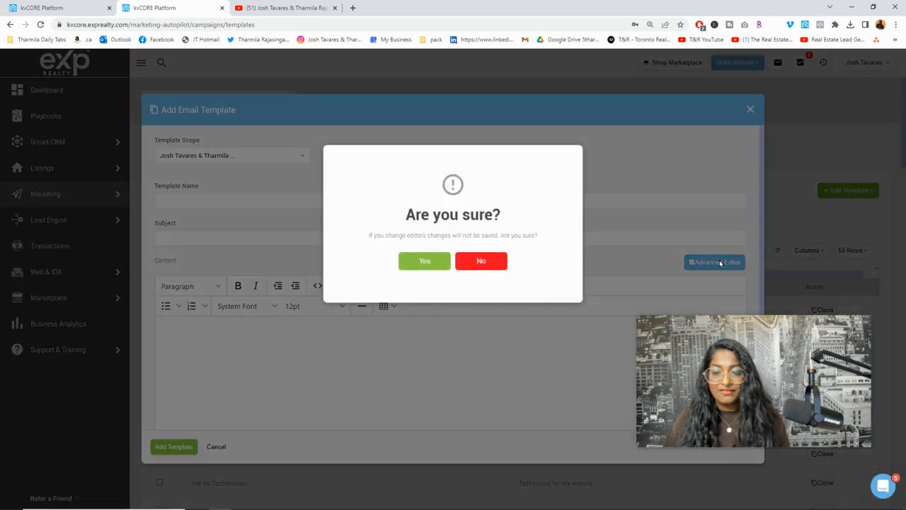
{"action": "left_click", "coordinate": [425, 260]}
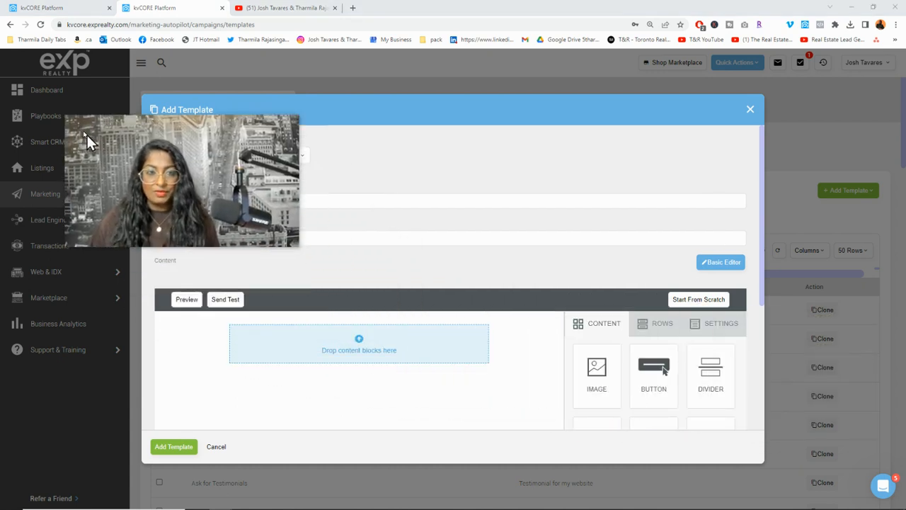
Uncover the template form and name the template "NEW YouTube Video"
{"action": "left_click_drag", "start_coordinate": [87, 133], "coordinate": [30, 63]}
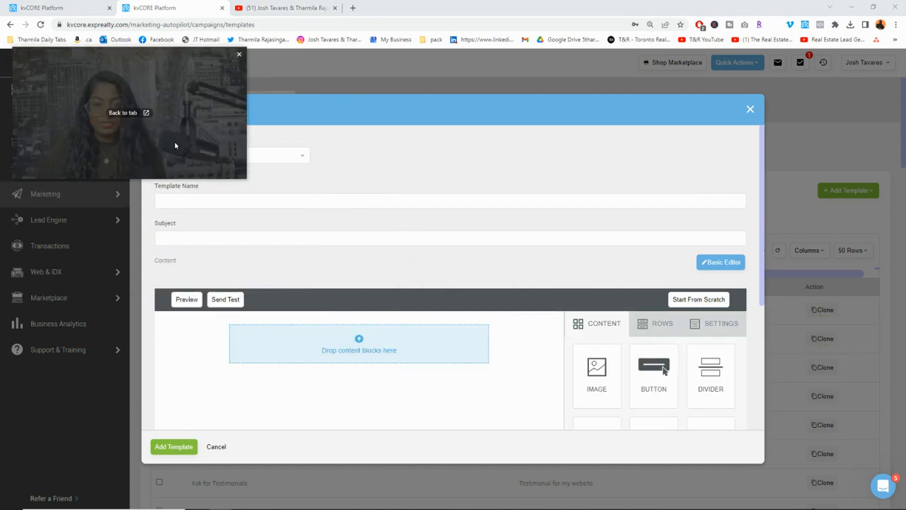
{"action": "left_click_drag", "start_coordinate": [174, 145], "coordinate": [130, 70]}
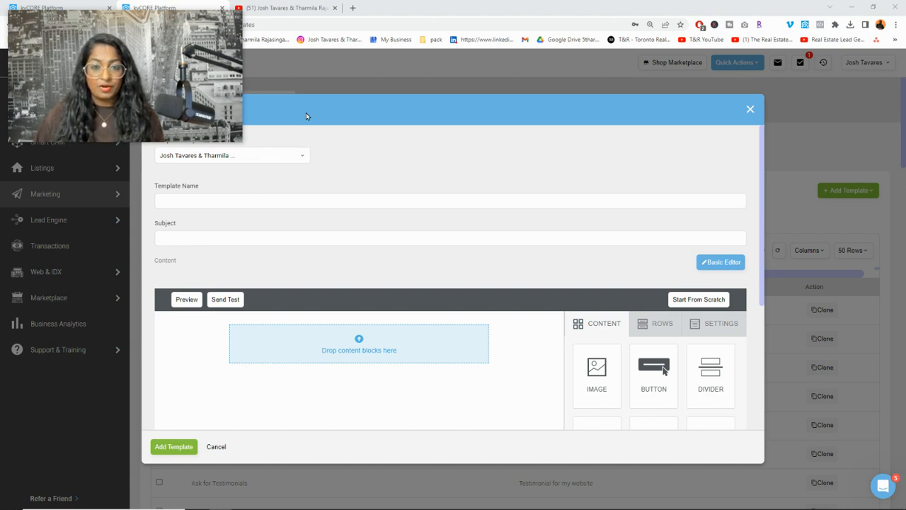
{"action": "left_click", "coordinate": [241, 202]}
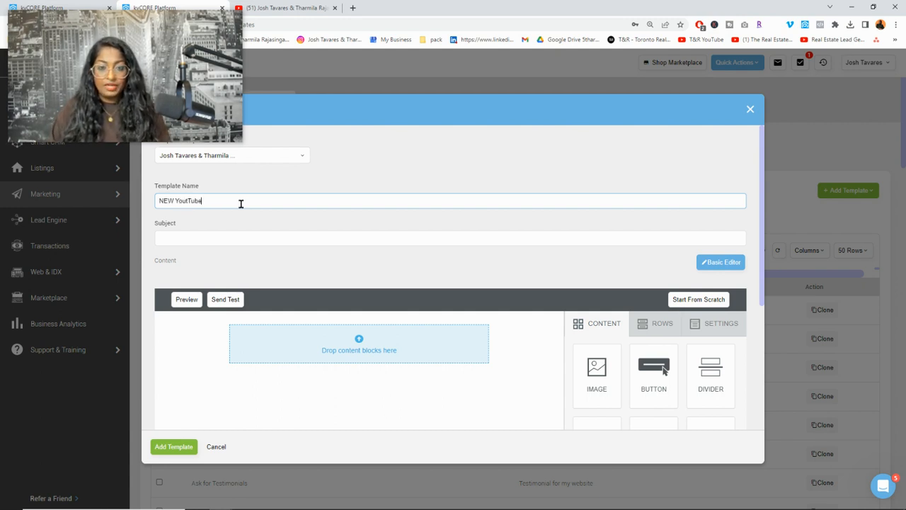
{"action": "type", "text": "NEW YouTube Video"}
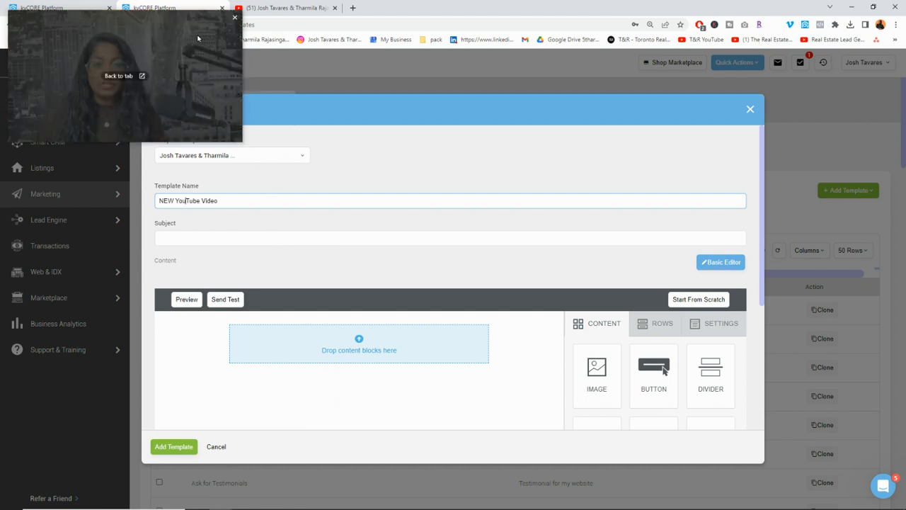
Examine the layout of the existing "Canadian Home Repossessions Are Coming..." email, from its header image down to the social icons
{"action": "left_click", "coordinate": [83, 5]}
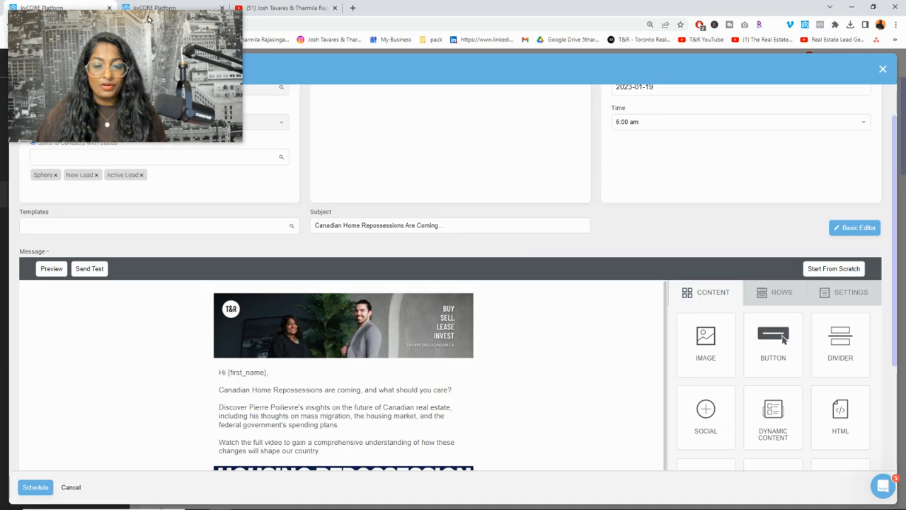
{"action": "scroll", "coordinate": [504, 278], "scroll_direction": "down", "scroll_amount": 5}
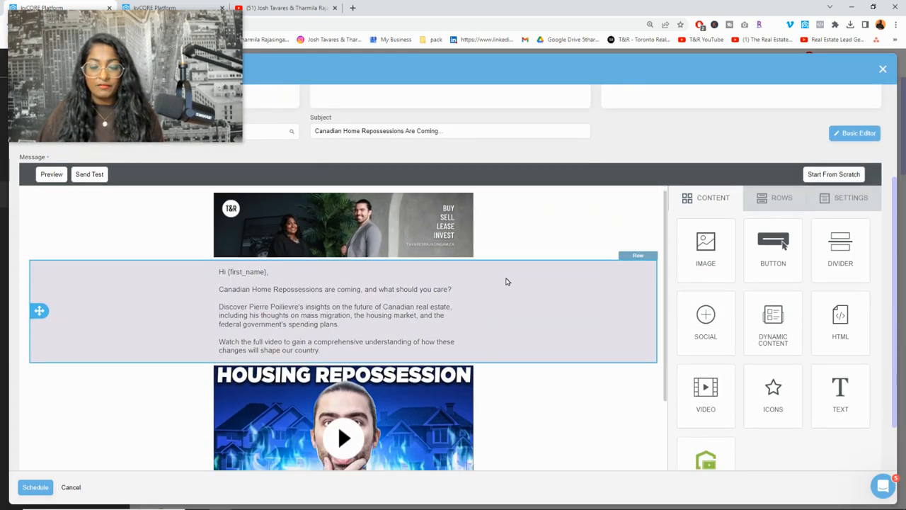
{"action": "scroll", "coordinate": [504, 279], "scroll_direction": "up", "scroll_amount": 4}
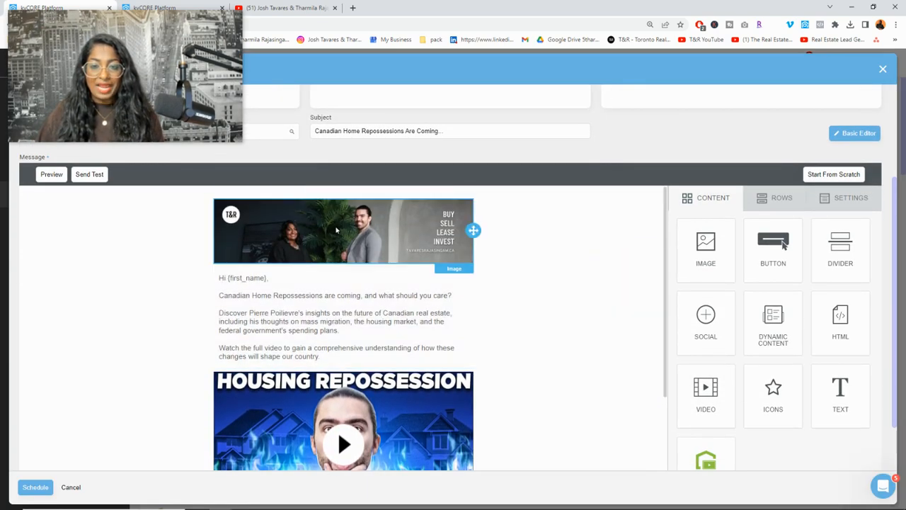
{"action": "scroll", "coordinate": [304, 314], "scroll_direction": "down", "scroll_amount": 3}
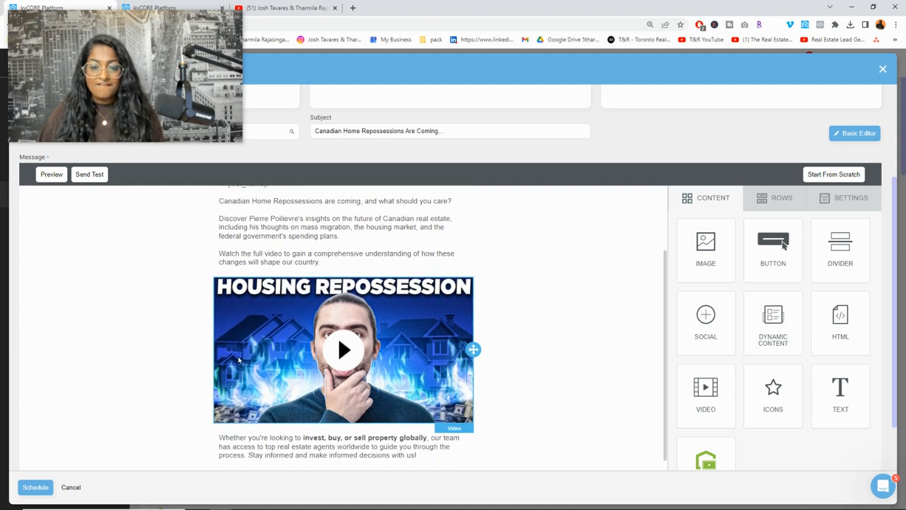
{"action": "scroll", "coordinate": [459, 328], "scroll_direction": "down", "scroll_amount": 2}
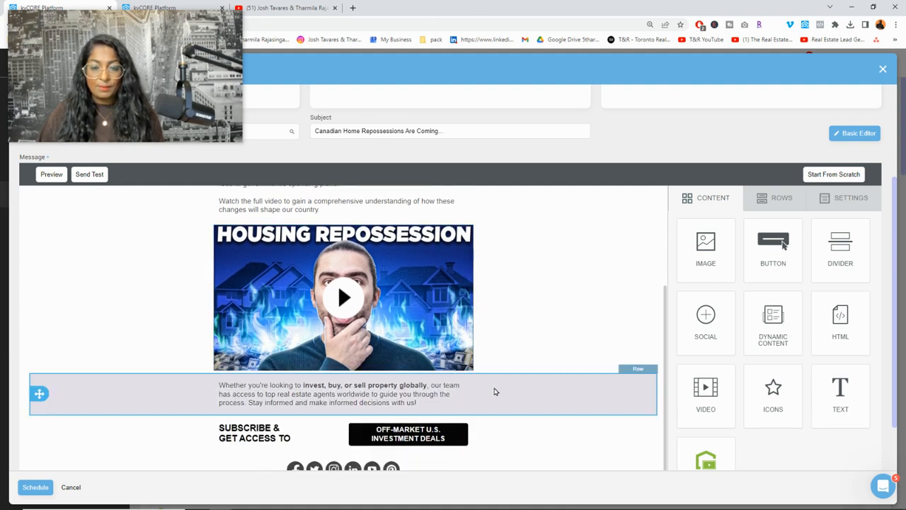
{"action": "scroll", "coordinate": [495, 390], "scroll_direction": "down", "scroll_amount": 1}
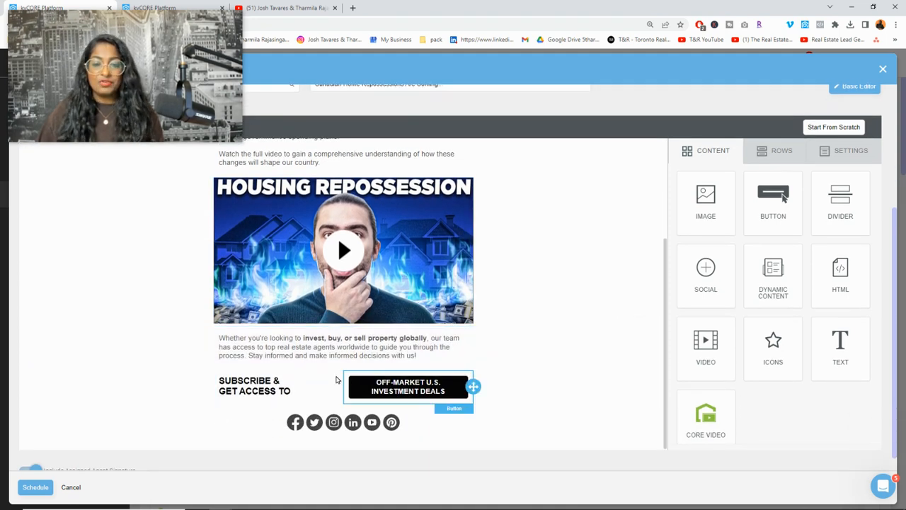
{"action": "scroll", "coordinate": [488, 414], "scroll_direction": "down", "scroll_amount": 1}
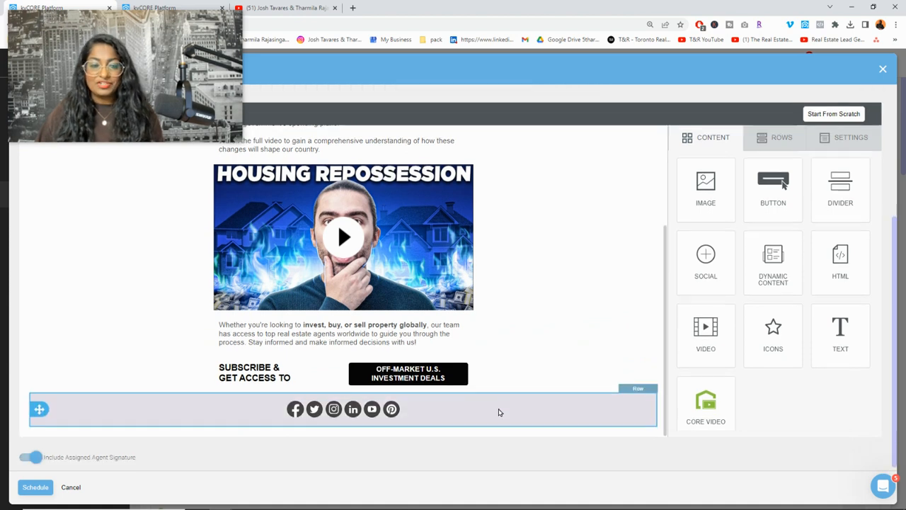
{"action": "scroll", "coordinate": [490, 337], "scroll_direction": "up", "scroll_amount": 3}
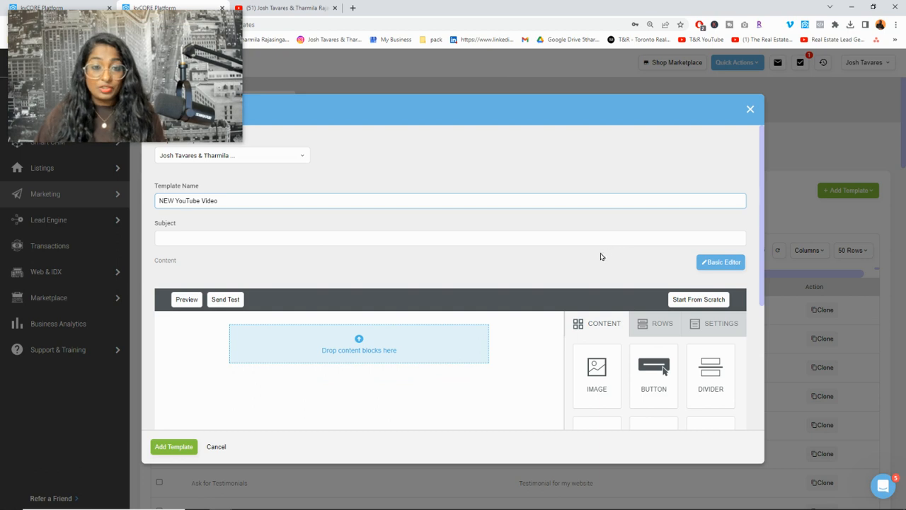
Set the new template's subject to "Add YouTube Video Title Here"
{"action": "left_click", "coordinate": [482, 239]}
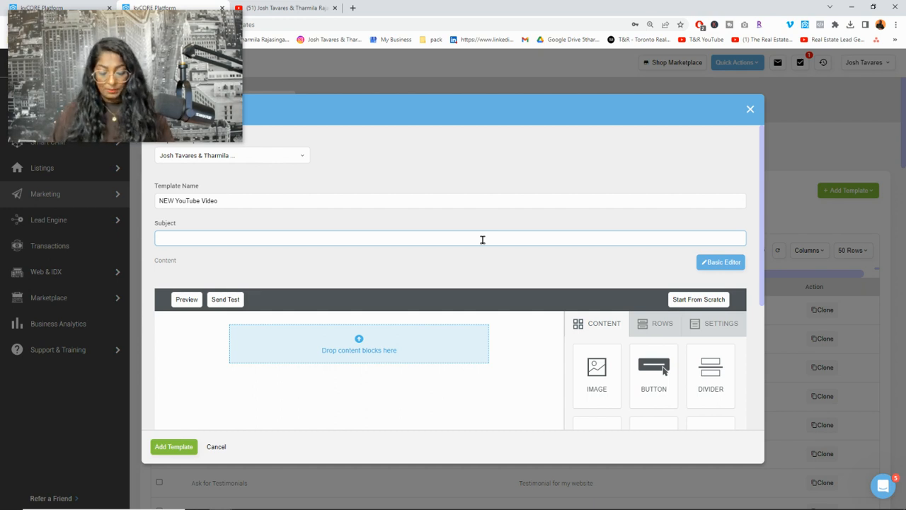
{"action": "type", "text": "DD"}
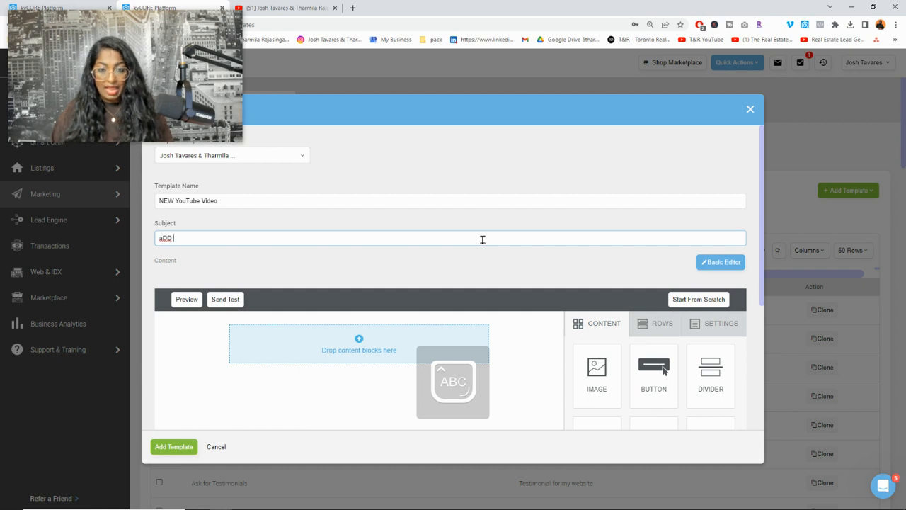
{"action": "key", "text": "BackSpace"}
{"action": "key", "text": "BackSpace"}
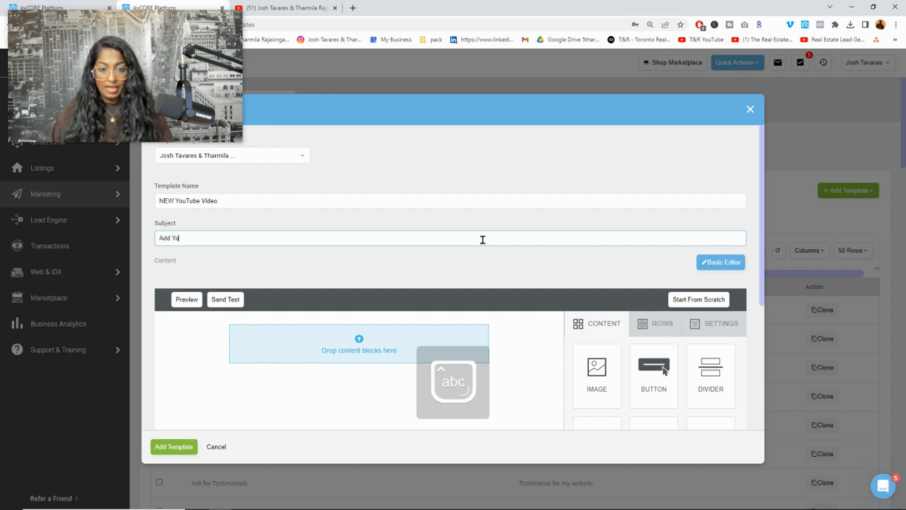
{"action": "type", "text": "Add YouTuvbe"}
{"action": "key", "text": "BackSpace"}
{"action": "key", "text": "BackSpace"}
{"action": "key", "text": "BackSpace"}
{"action": "type", "text": "b"}
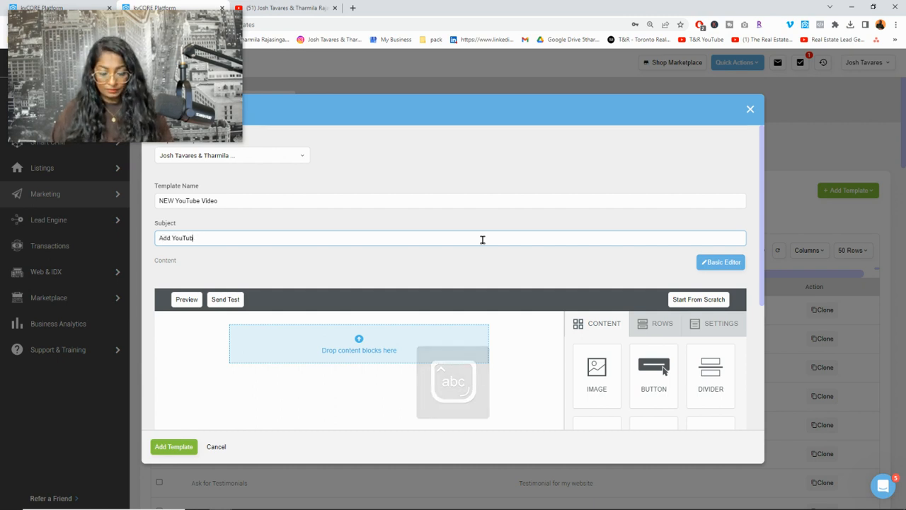
{"action": "type", "text": "e Video Title Here"}
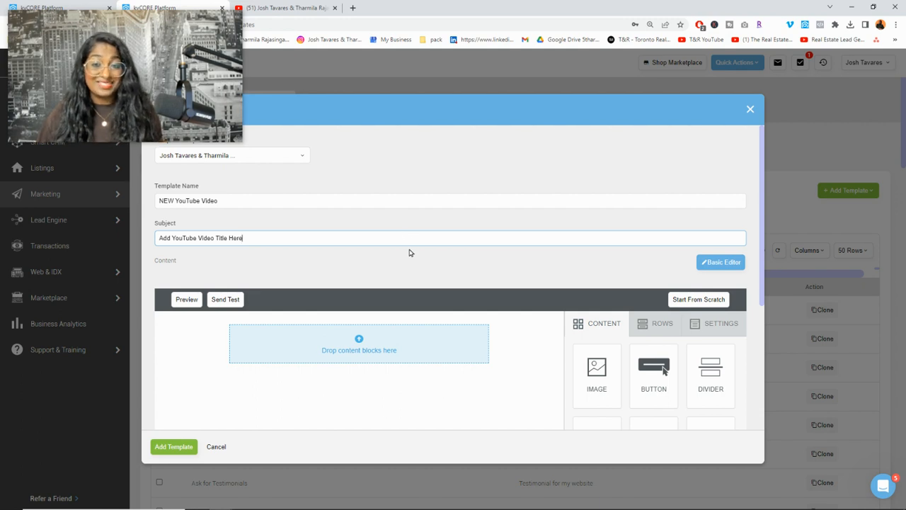
Add three single-column rows below the existing empty row in the template's content area
{"action": "scroll", "coordinate": [409, 253], "scroll_direction": "down", "scroll_amount": 1}
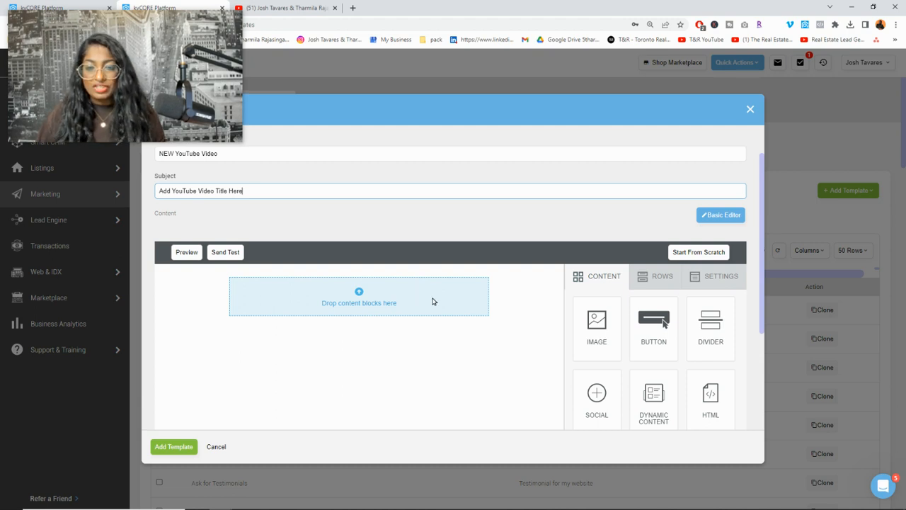
{"action": "scroll", "coordinate": [433, 302], "scroll_direction": "down", "scroll_amount": 1}
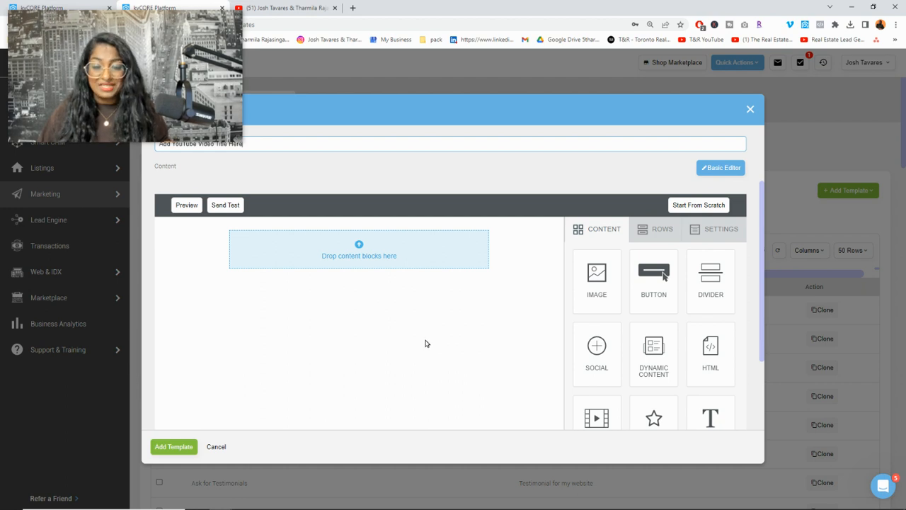
{"action": "left_click", "coordinate": [648, 238]}
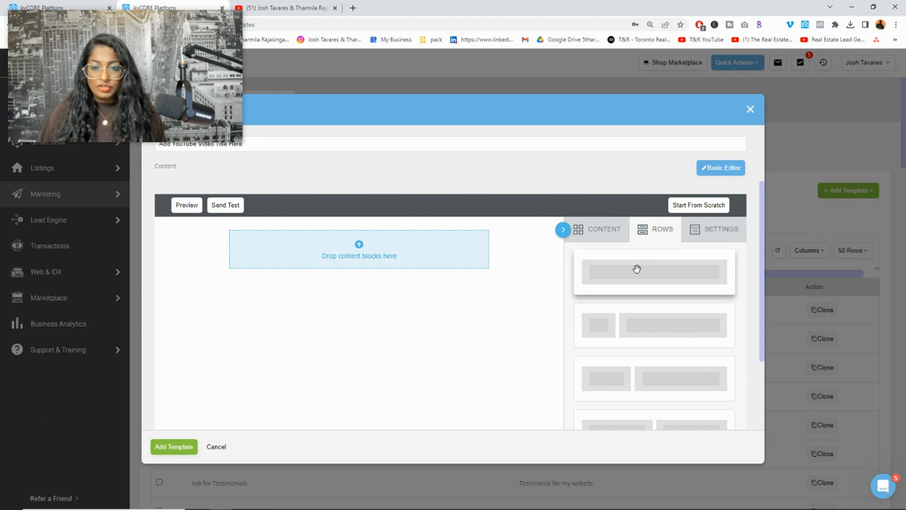
{"action": "left_click_drag", "start_coordinate": [636, 269], "coordinate": [417, 267]}
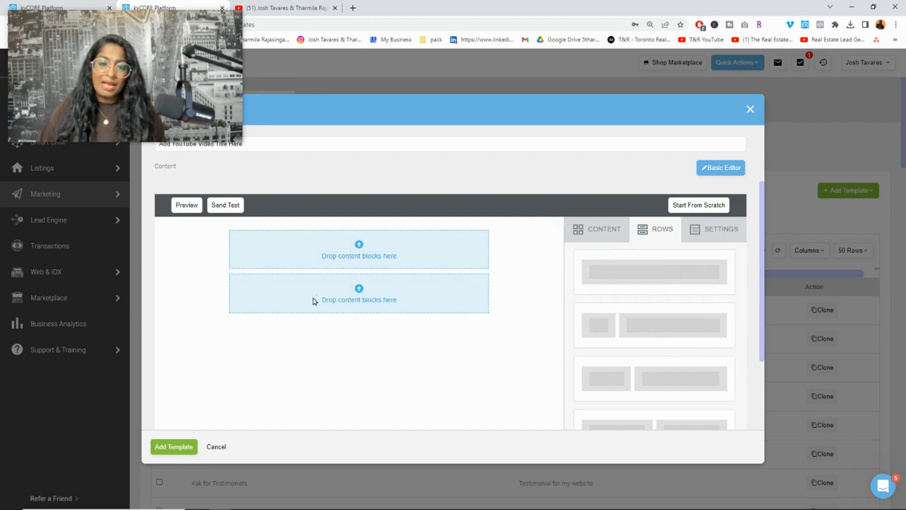
{"action": "left_click_drag", "start_coordinate": [640, 272], "coordinate": [373, 314]}
{"action": "scroll", "coordinate": [458, 350], "scroll_direction": "down", "scroll_amount": 2}
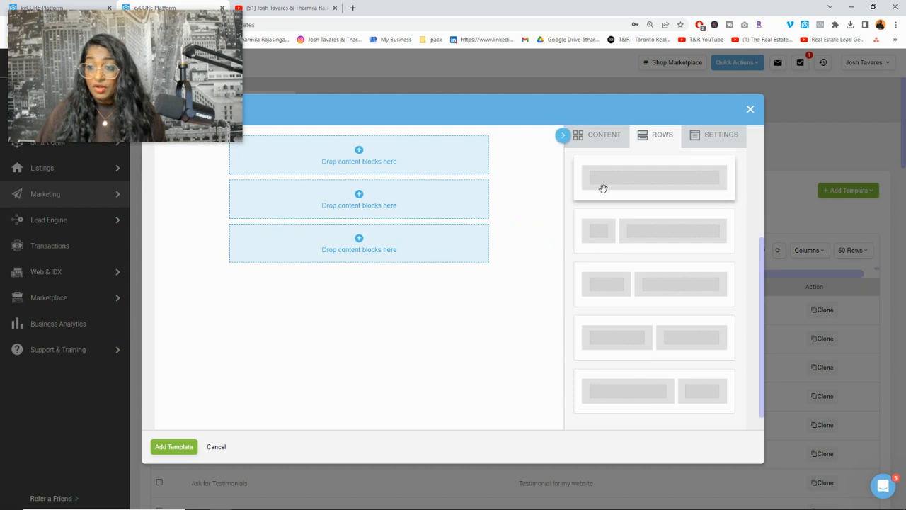
{"action": "left_click_drag", "start_coordinate": [603, 186], "coordinate": [377, 268]}
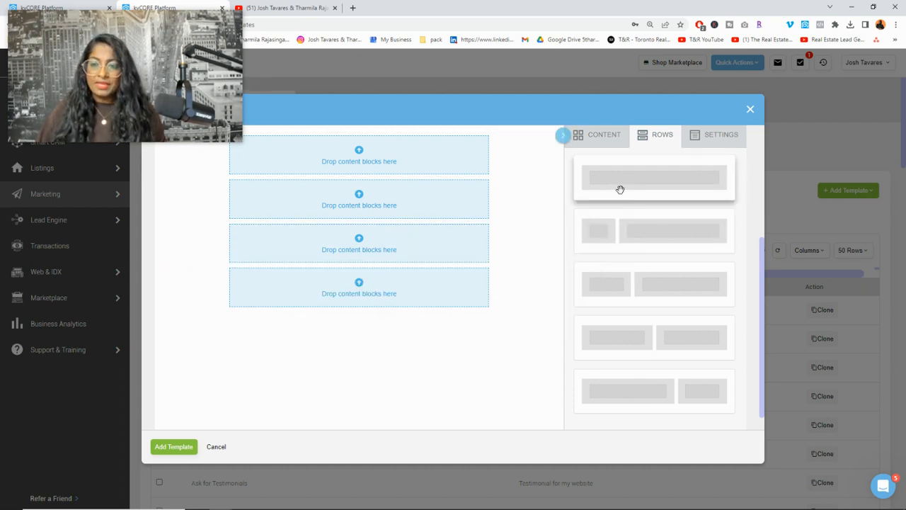
Add a row with two equal columns beneath the single-column rows
{"action": "scroll", "coordinate": [651, 324], "scroll_direction": "down", "scroll_amount": 3}
{"action": "scroll", "coordinate": [653, 340], "scroll_direction": "down", "scroll_amount": 4}
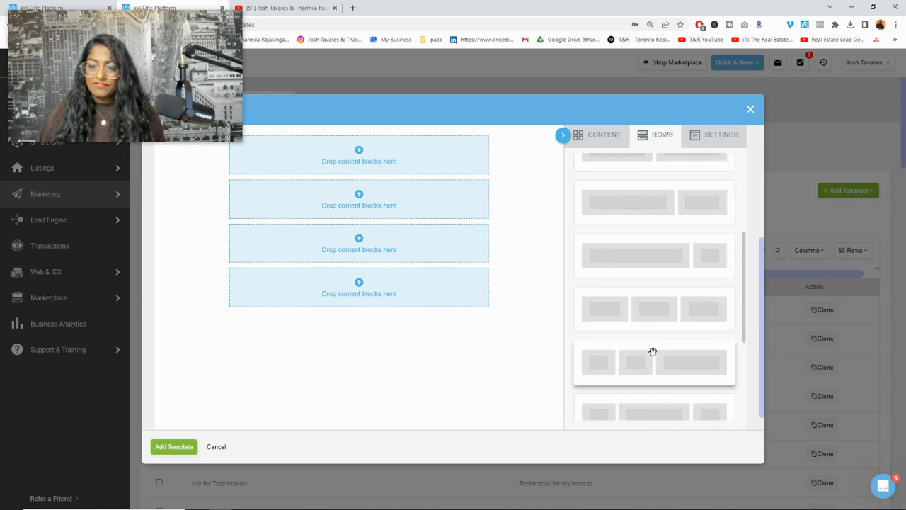
{"action": "scroll", "coordinate": [654, 347], "scroll_direction": "up", "scroll_amount": 4}
{"action": "left_click_drag", "start_coordinate": [648, 251], "coordinate": [373, 316]}
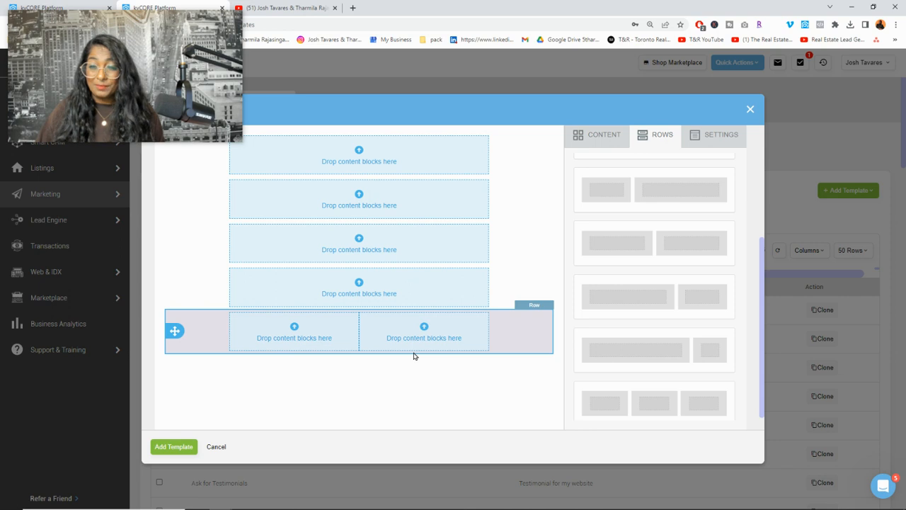
Add two single-column rows beneath the two-column row in the template's content area
{"action": "scroll", "coordinate": [609, 311], "scroll_direction": "up", "scroll_amount": 3}
{"action": "left_click_drag", "start_coordinate": [633, 188], "coordinate": [379, 400]}
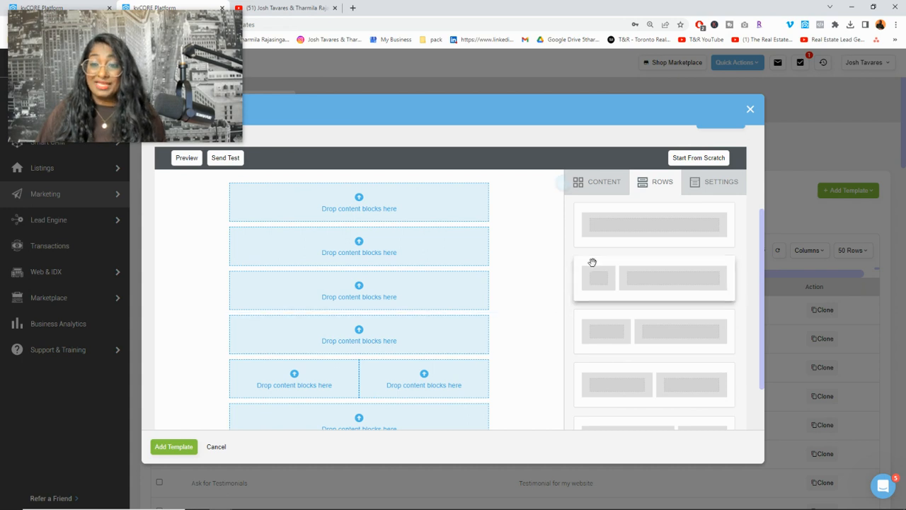
{"action": "scroll", "coordinate": [593, 261], "scroll_direction": "down", "scroll_amount": 1}
{"action": "scroll", "coordinate": [497, 321], "scroll_direction": "up", "scroll_amount": 1}
{"action": "scroll", "coordinate": [588, 300], "scroll_direction": "up", "scroll_amount": 1}
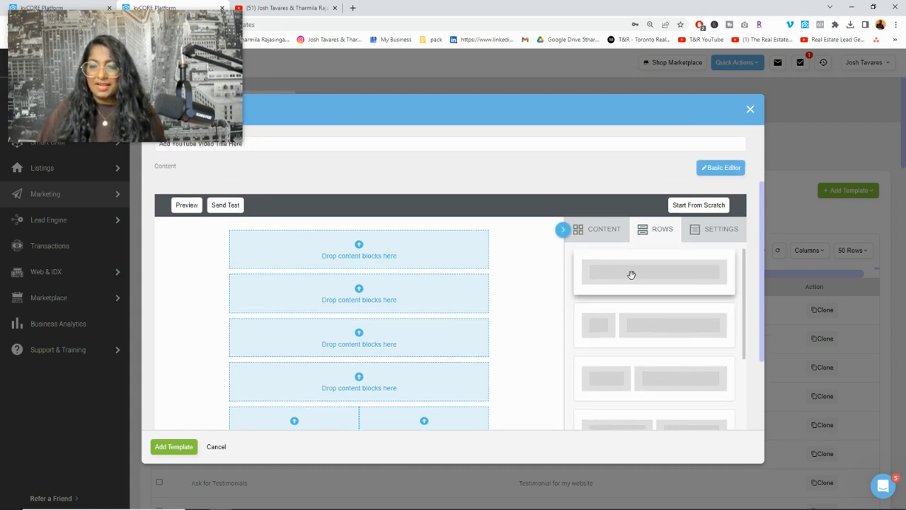
{"action": "left_click_drag", "start_coordinate": [630, 271], "coordinate": [385, 377]}
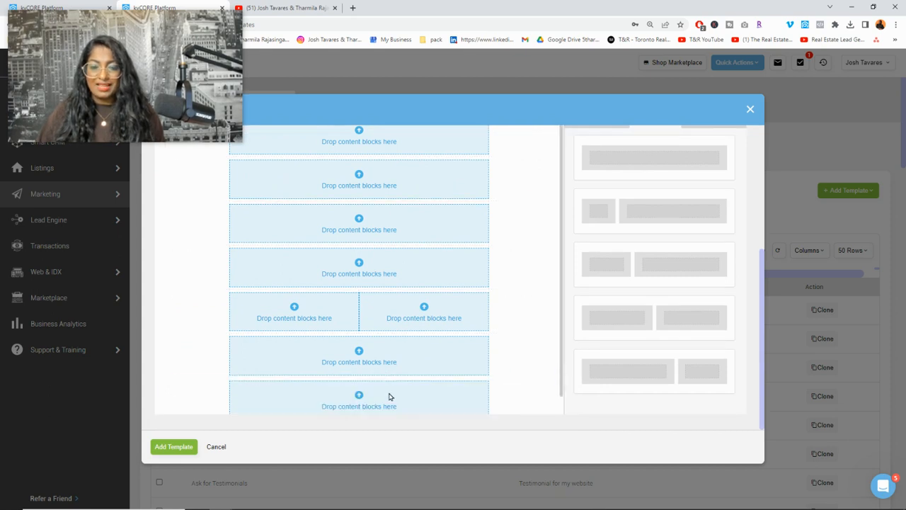
Place an image block in the first row and a text block in the second row of the template
{"action": "scroll", "coordinate": [435, 401], "scroll_direction": "up", "scroll_amount": 5}
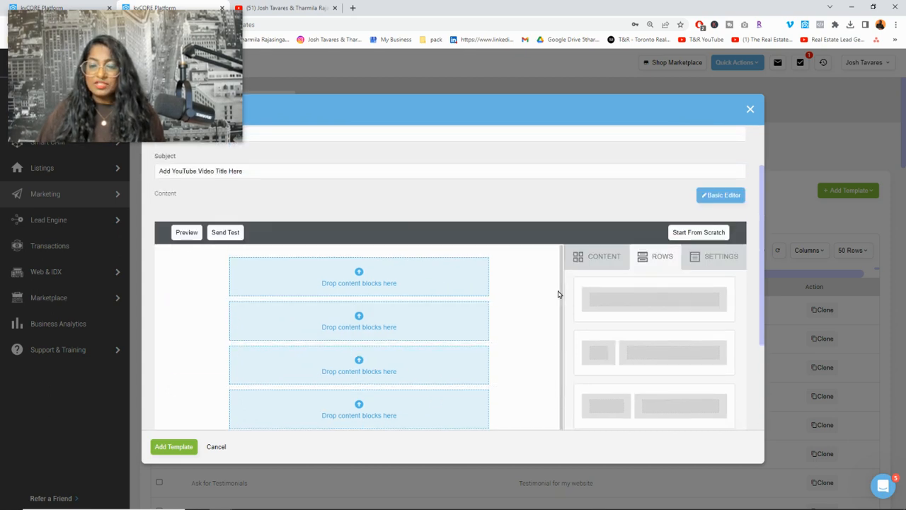
{"action": "left_click", "coordinate": [589, 255]}
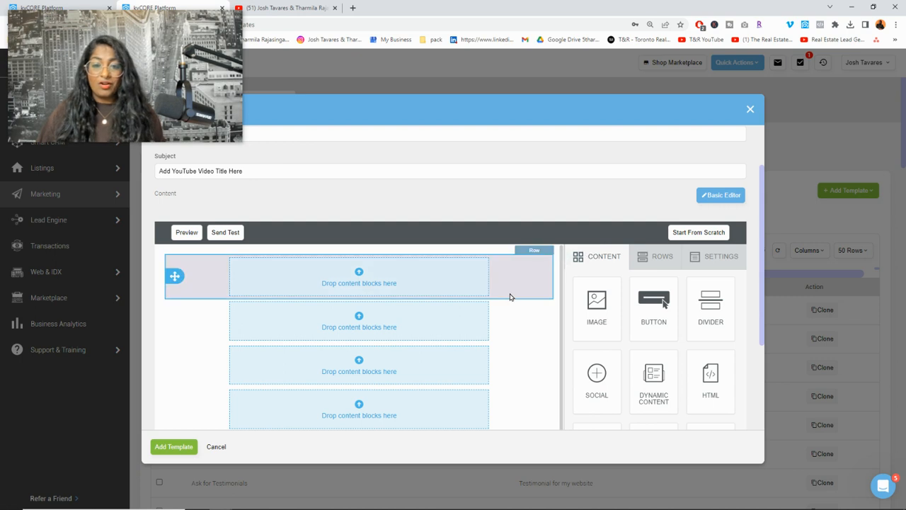
{"action": "left_click_drag", "start_coordinate": [597, 304], "coordinate": [388, 297]}
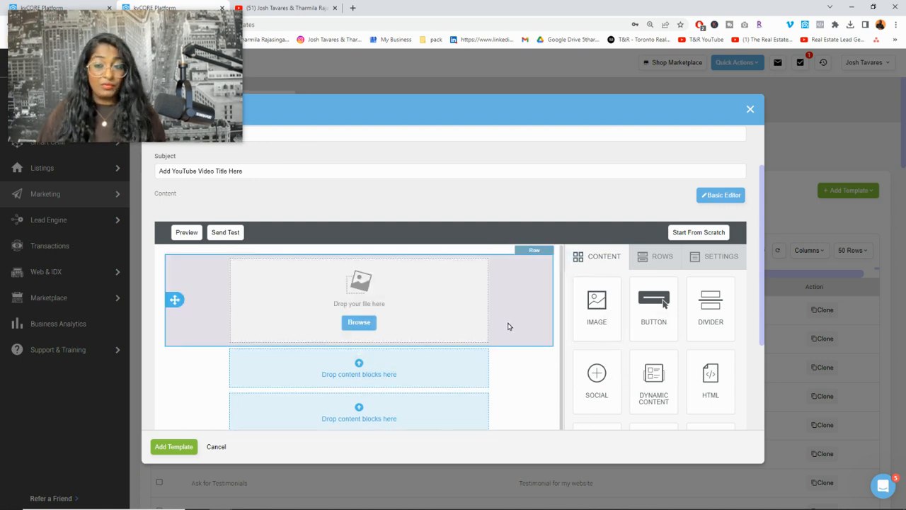
{"action": "scroll", "coordinate": [510, 327], "scroll_direction": "down", "scroll_amount": 1}
{"action": "scroll", "coordinate": [510, 326], "scroll_direction": "up", "scroll_amount": 1}
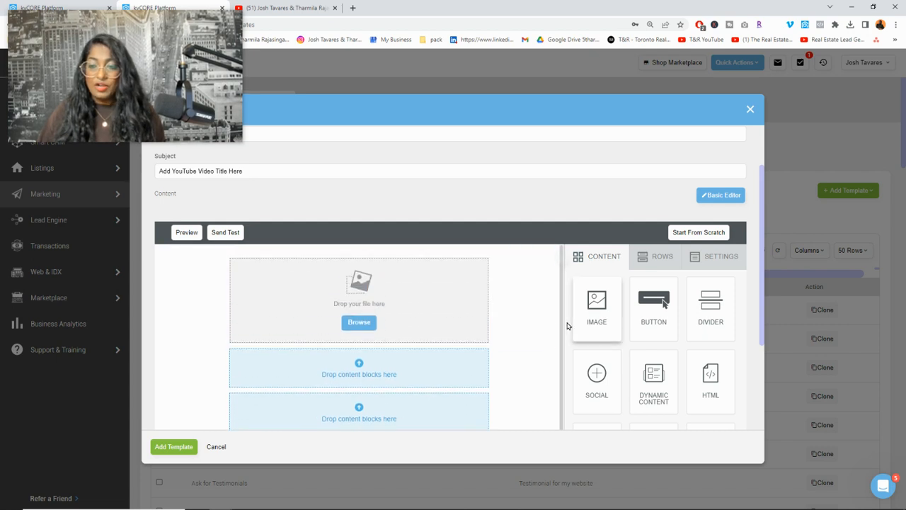
{"action": "left_click_drag", "start_coordinate": [764, 240], "coordinate": [760, 301]}
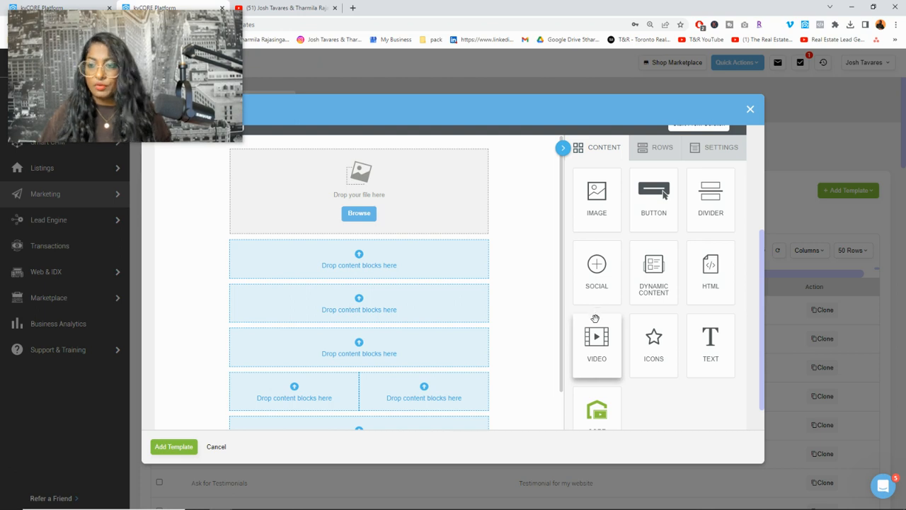
{"action": "left_click_drag", "start_coordinate": [711, 337], "coordinate": [387, 272]}
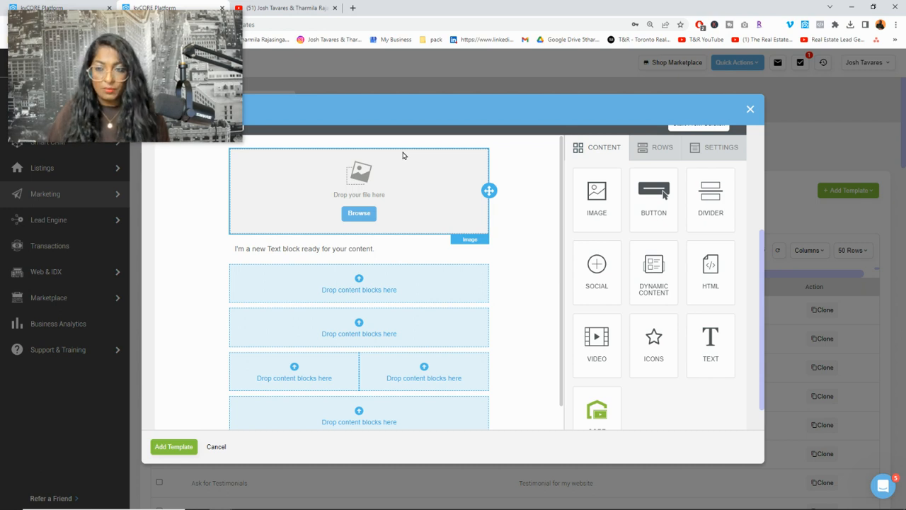
Place a video block in the row below the first text block and a text block in the row beneath the video
{"action": "scroll", "coordinate": [443, 238], "scroll_direction": "up", "scroll_amount": 2}
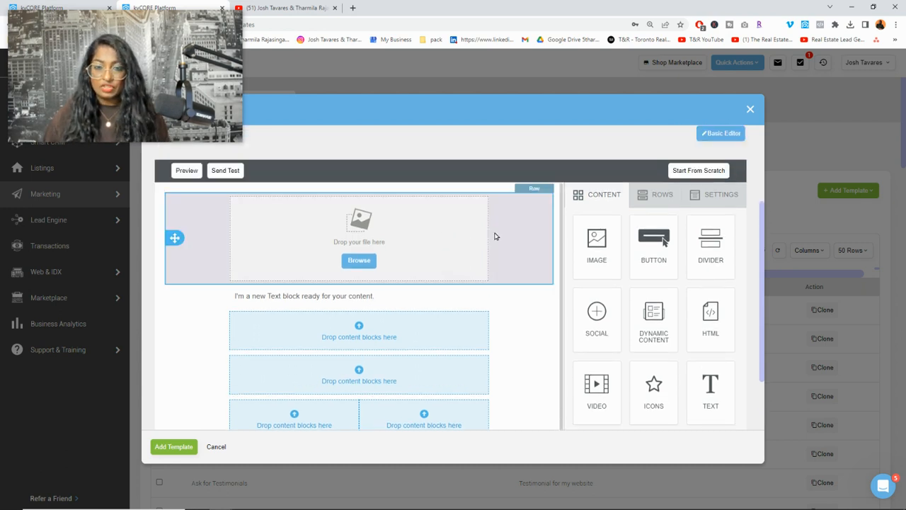
{"action": "scroll", "coordinate": [528, 237], "scroll_direction": "down", "scroll_amount": 1}
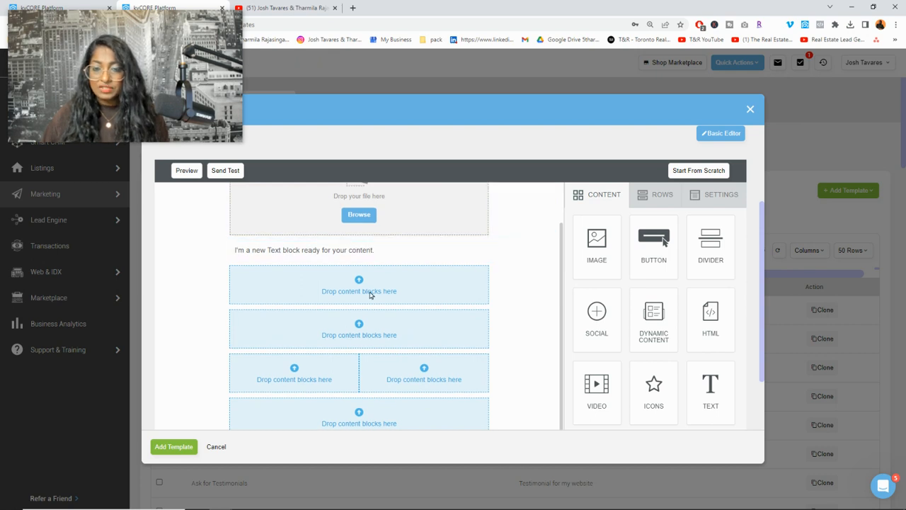
{"action": "left_click_drag", "start_coordinate": [596, 386], "coordinate": [380, 293]}
{"action": "scroll", "coordinate": [381, 293], "scroll_direction": "down", "scroll_amount": 2}
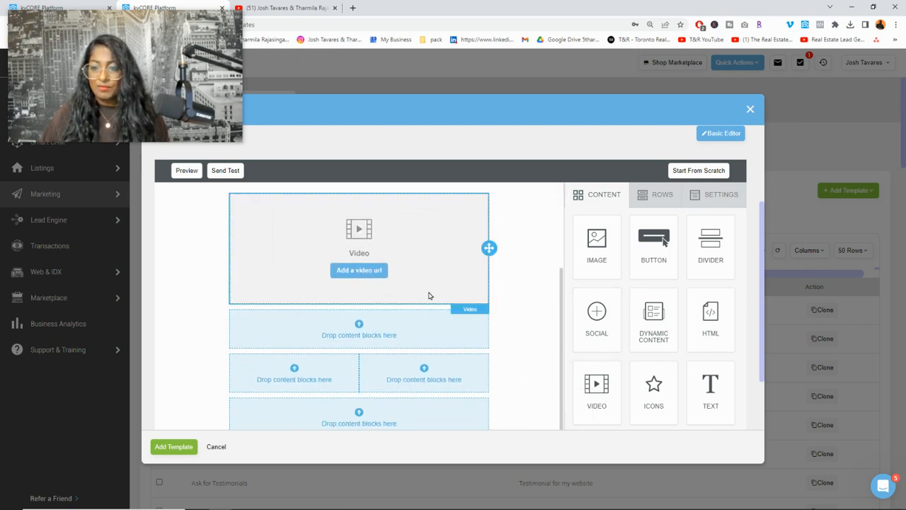
{"action": "left_click_drag", "start_coordinate": [697, 388], "coordinate": [443, 333]}
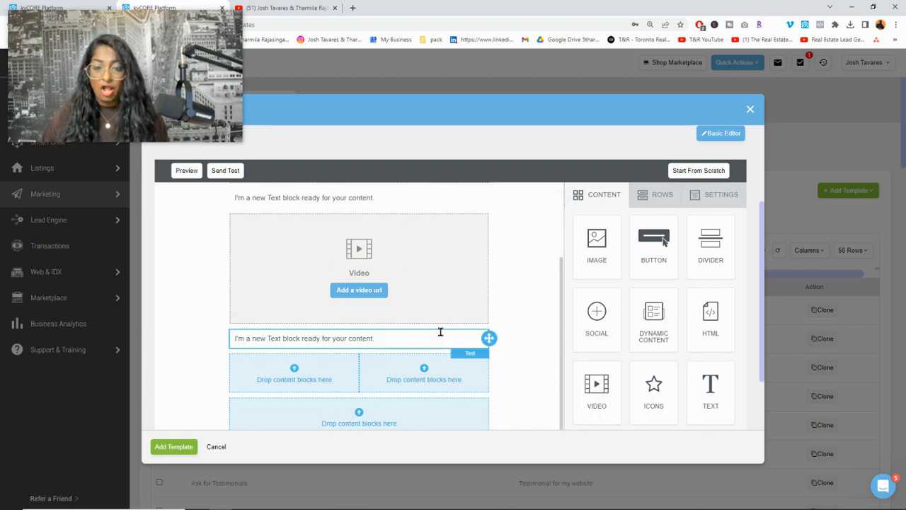
Fill the two-column row with a text block in its left column and a button block in its right column
{"action": "scroll", "coordinate": [560, 327], "scroll_direction": "down", "scroll_amount": 1}
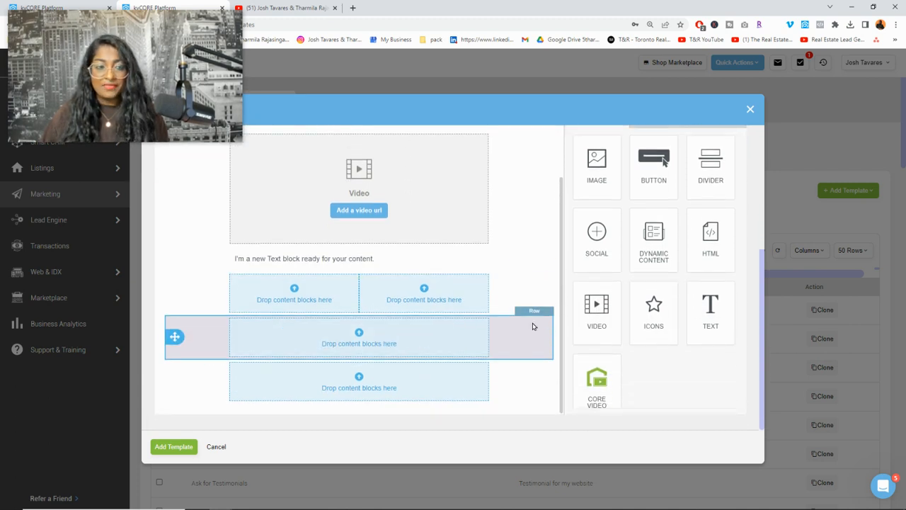
{"action": "mouse_move", "coordinate": [708, 320]}
{"action": "left_mouse_down"}
{"action": "mouse_move", "coordinate": [299, 264]}
{"action": "mouse_move", "coordinate": [300, 284]}
{"action": "left_mouse_up"}
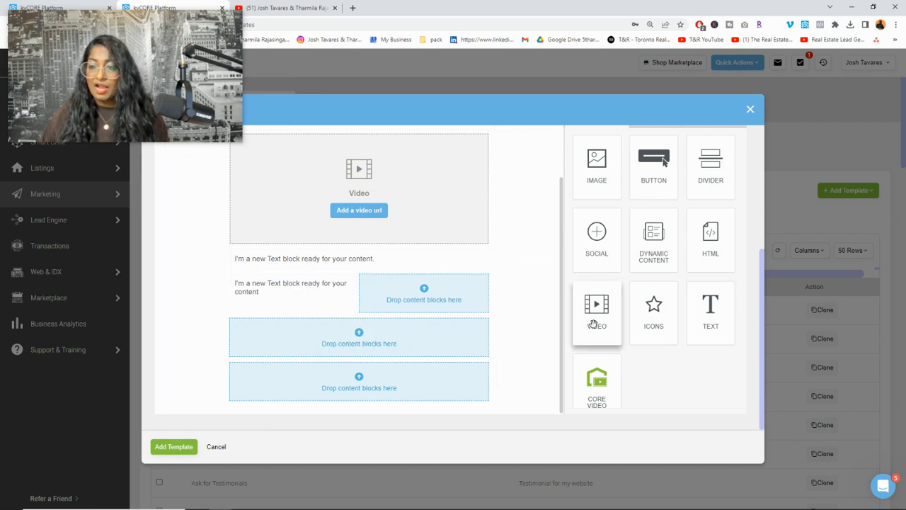
{"action": "left_click_drag", "start_coordinate": [653, 170], "coordinate": [446, 290]}
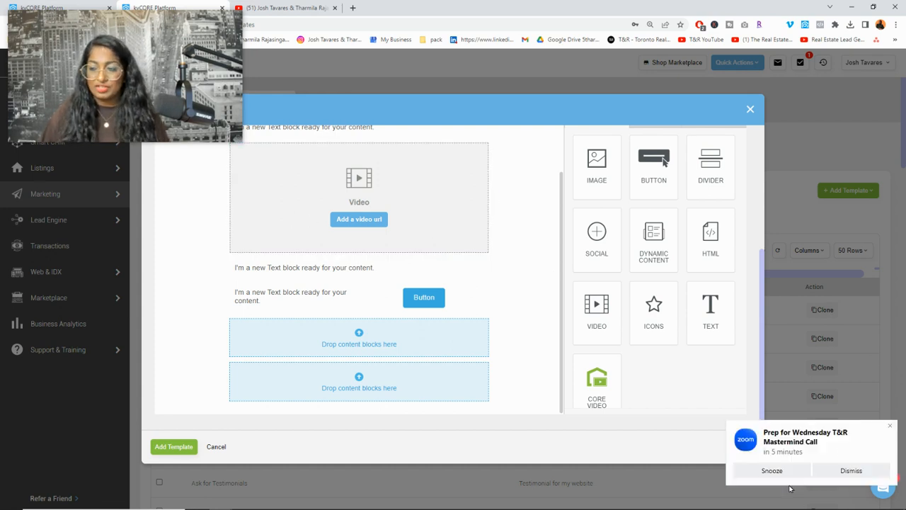
{"action": "left_click", "coordinate": [890, 426]}
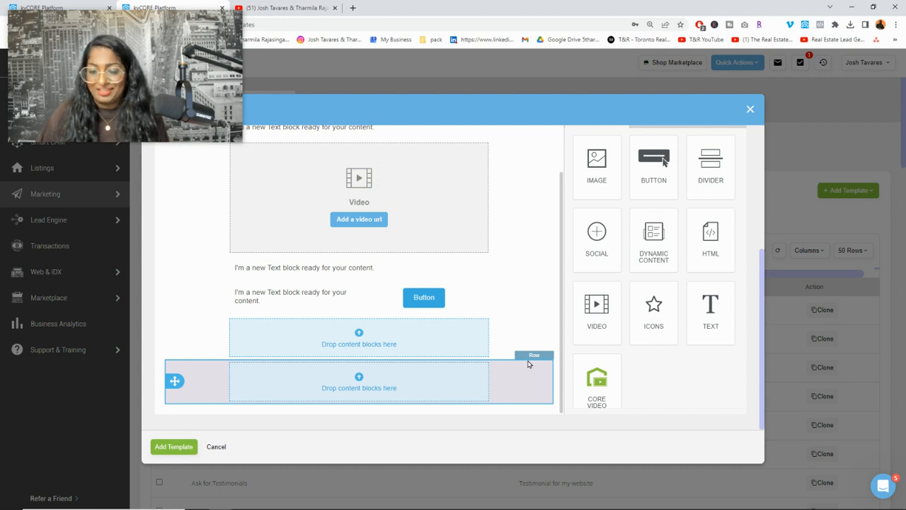
Place a social icons block in the row below the button and a text block in the last row
{"action": "left_click_drag", "start_coordinate": [574, 299], "coordinate": [407, 372]}
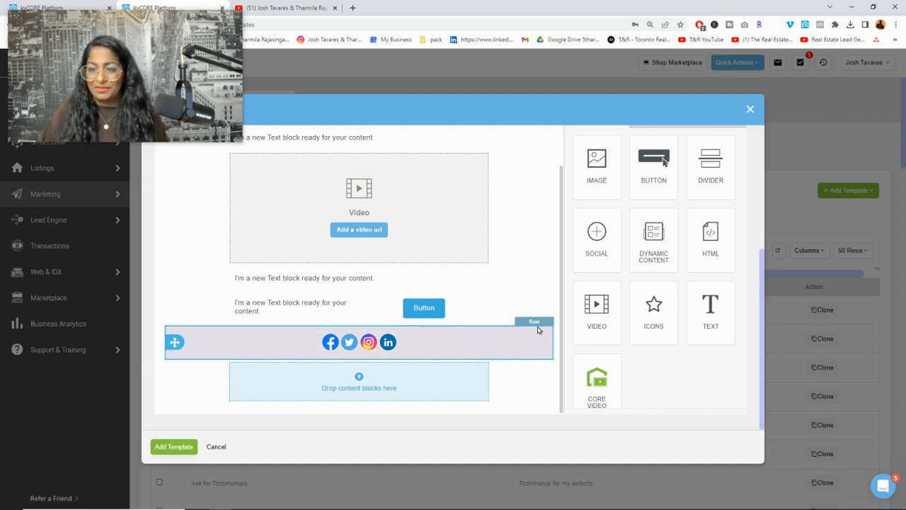
{"action": "scroll", "coordinate": [532, 295], "scroll_direction": "up", "scroll_amount": 1}
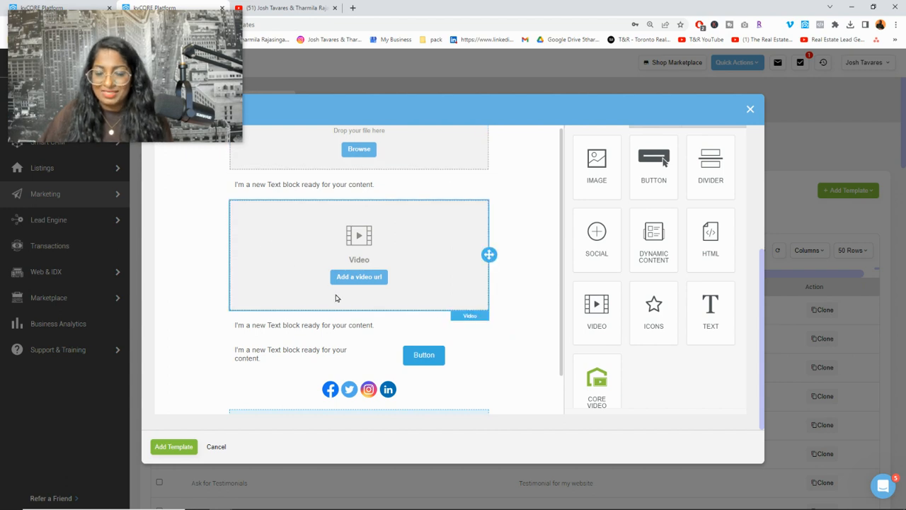
{"action": "scroll", "coordinate": [425, 304], "scroll_direction": "down", "scroll_amount": 1}
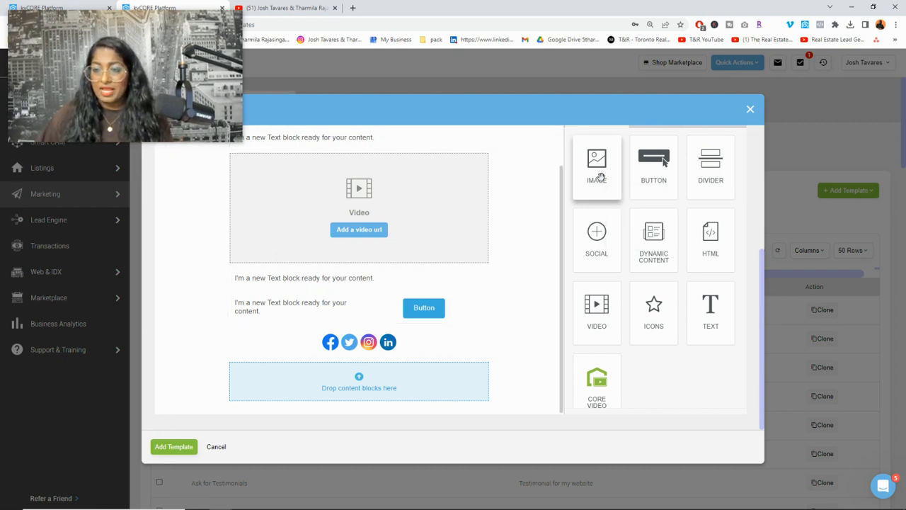
{"action": "left_click_drag", "start_coordinate": [729, 322], "coordinate": [422, 383]}
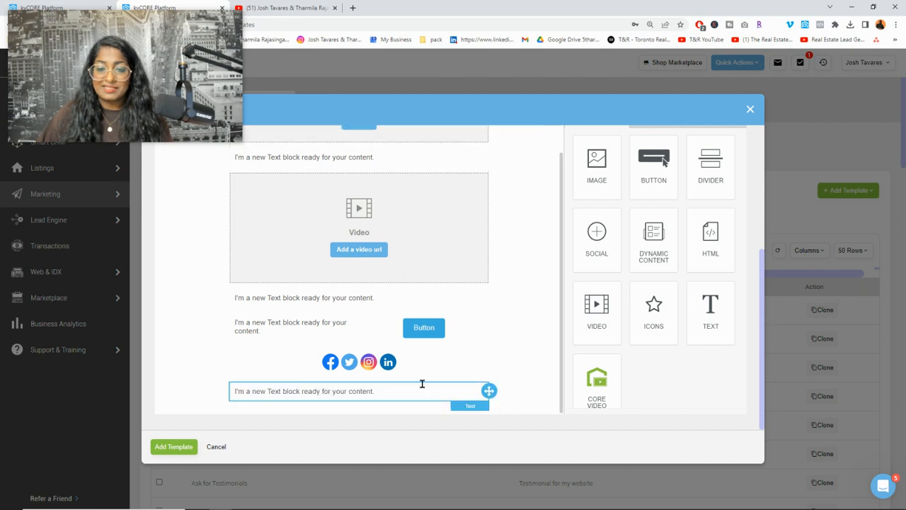
Insert the T&R "Buy Sell Lease Invest" banner from the file manager into the image block heading the template
{"action": "scroll", "coordinate": [424, 370], "scroll_direction": "up", "scroll_amount": 1}
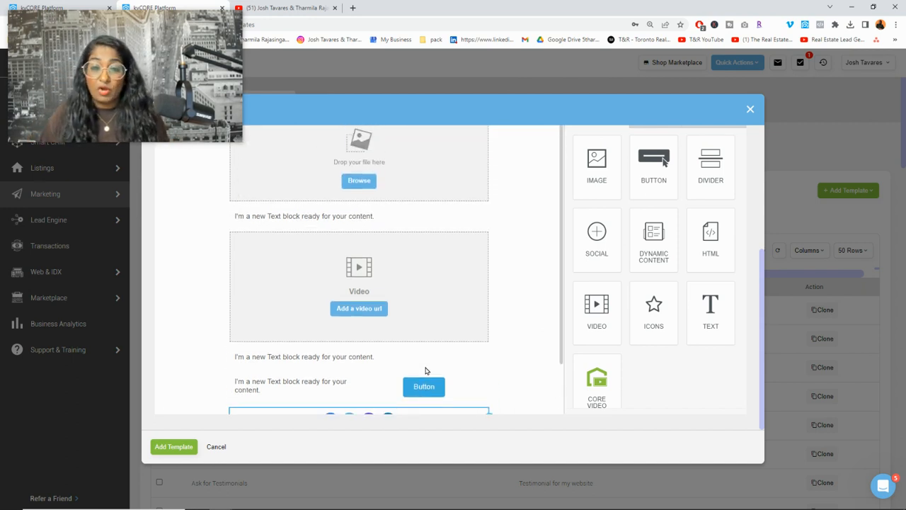
{"action": "scroll", "coordinate": [424, 370], "scroll_direction": "up", "scroll_amount": 3}
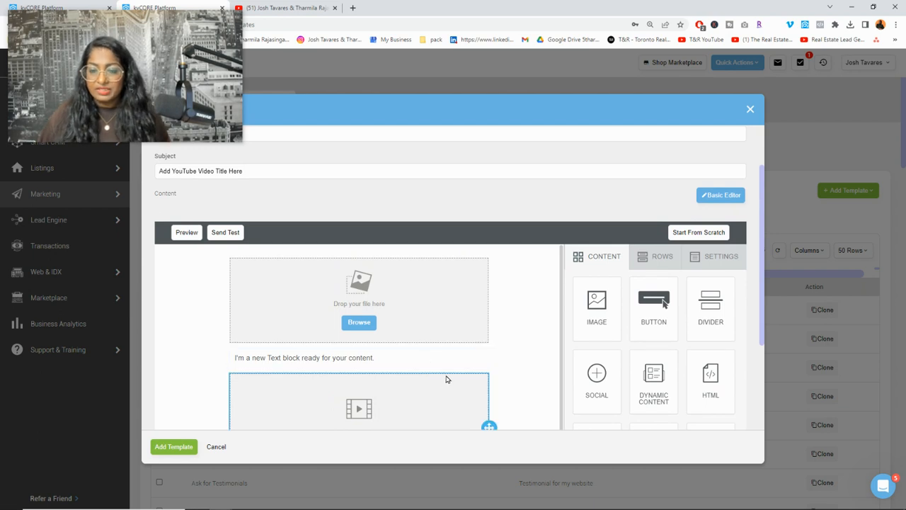
{"action": "scroll", "coordinate": [449, 356], "scroll_direction": "down", "scroll_amount": 1}
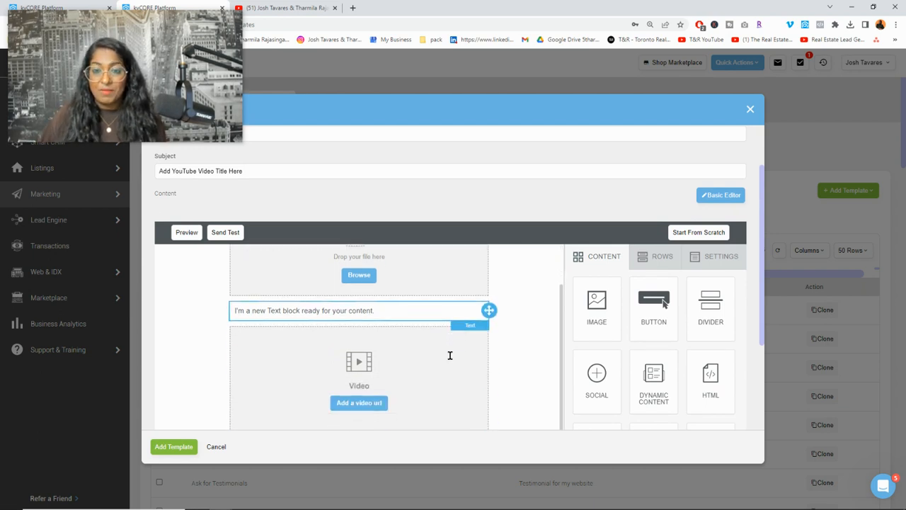
{"action": "scroll", "coordinate": [460, 373], "scroll_direction": "up", "scroll_amount": 1}
{"action": "left_click", "coordinate": [360, 325]}
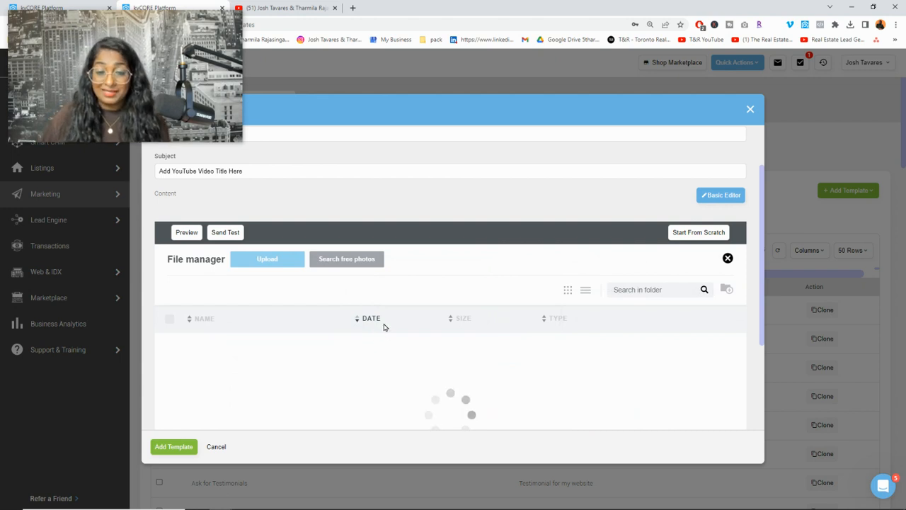
{"action": "scroll", "coordinate": [383, 326], "scroll_direction": "down", "scroll_amount": 1}
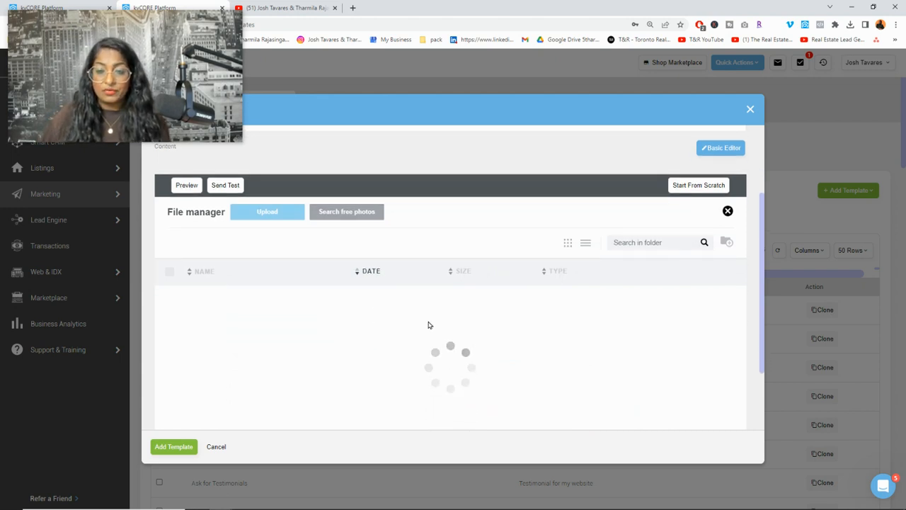
{"action": "scroll", "coordinate": [495, 332], "scroll_direction": "down", "scroll_amount": 1}
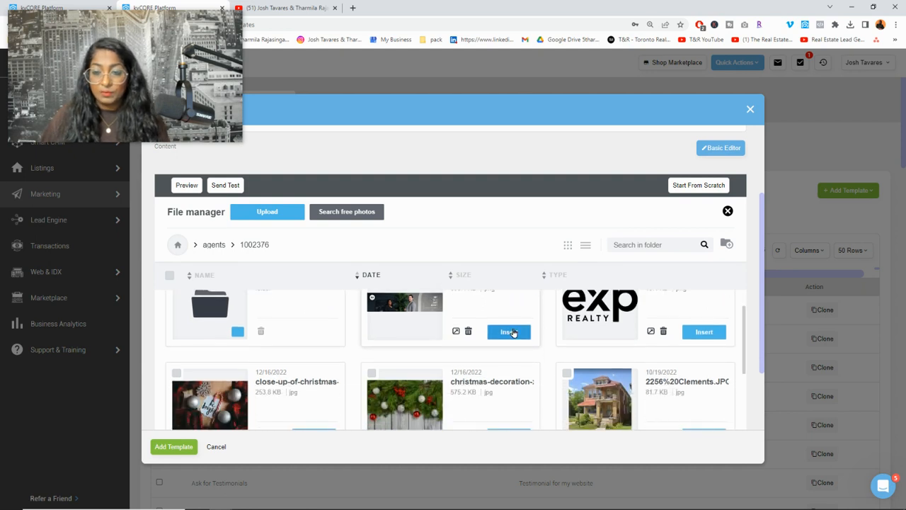
{"action": "left_click", "coordinate": [514, 332]}
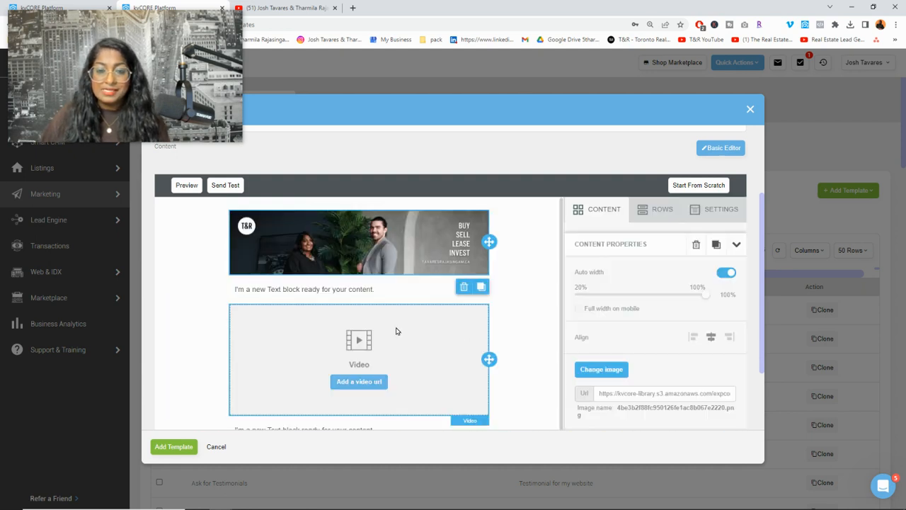
Replace the placeholder text under the banner with the "Hi {first_name}" message describing the Canadian Home Repossessions video and inviting readers to watch it
{"action": "left_click", "coordinate": [341, 291]}
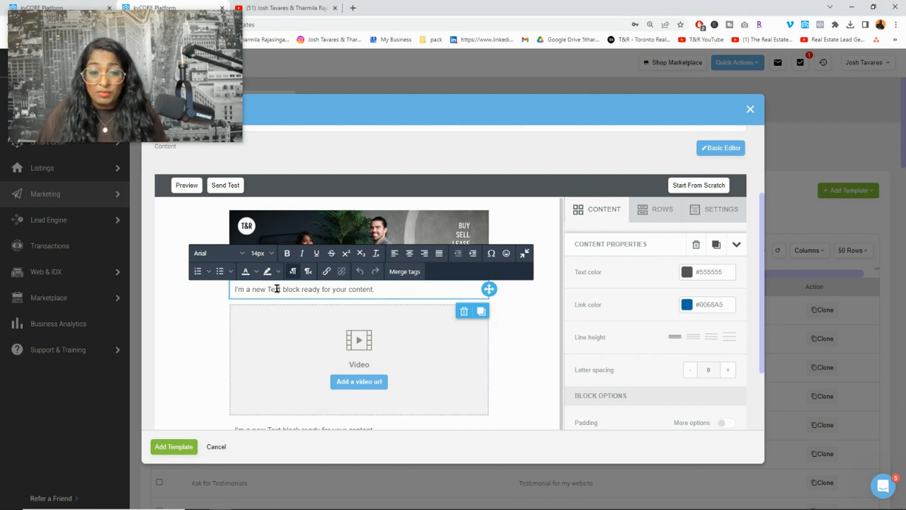
{"action": "key", "text": "ctrl+a"}
{"action": "type", "text": "Hi {first_name} ,  Canadian Home Repossessions are coming, and what should you care?  Discover Pierre Poilievre's insights on the future of Canadian real estate, including his thoughts on mass migration, the housing market, and the federal government's spending plans.  Watch the full video to gain a comprehensive understanding of how these changes will shape our country."}
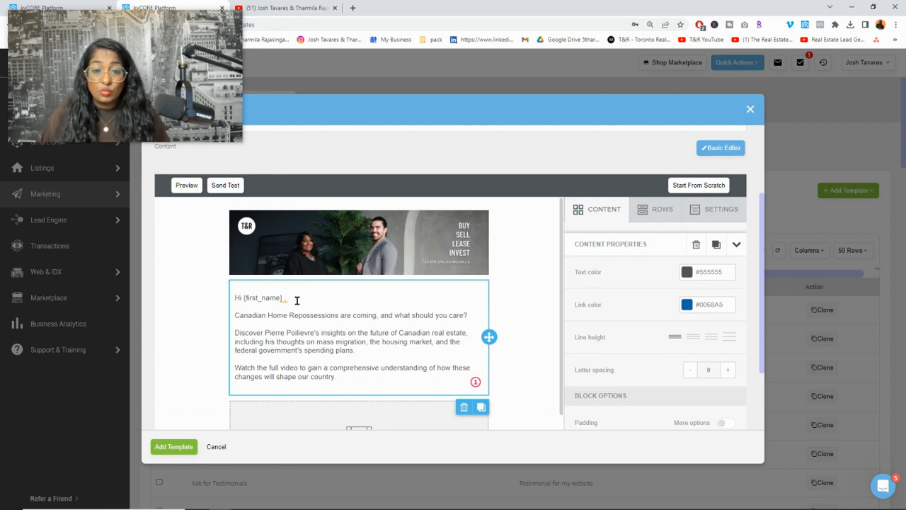
Clean up the pasted message by removing the stray space before the greeting's comma and the blank lines above and below the text
{"action": "left_click", "coordinate": [234, 298]}
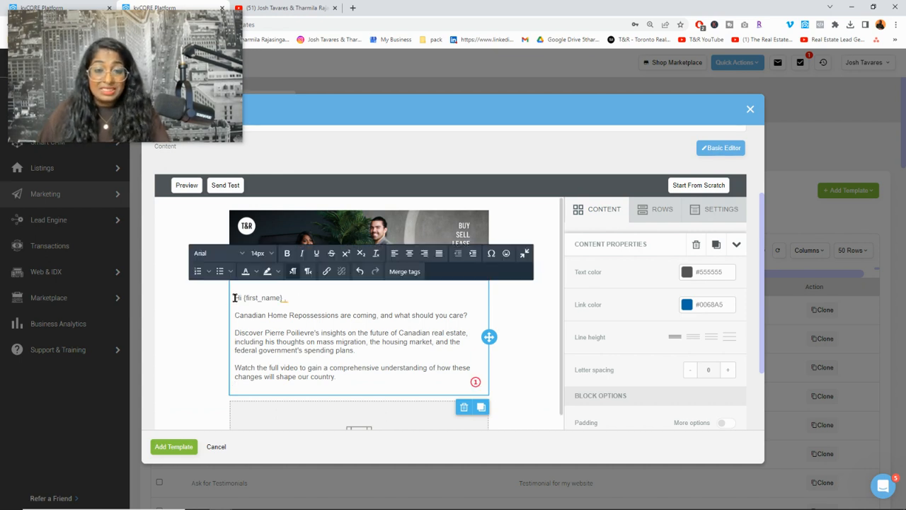
{"action": "left_click", "coordinate": [285, 291]}
{"action": "key", "text": "BackSpace"}
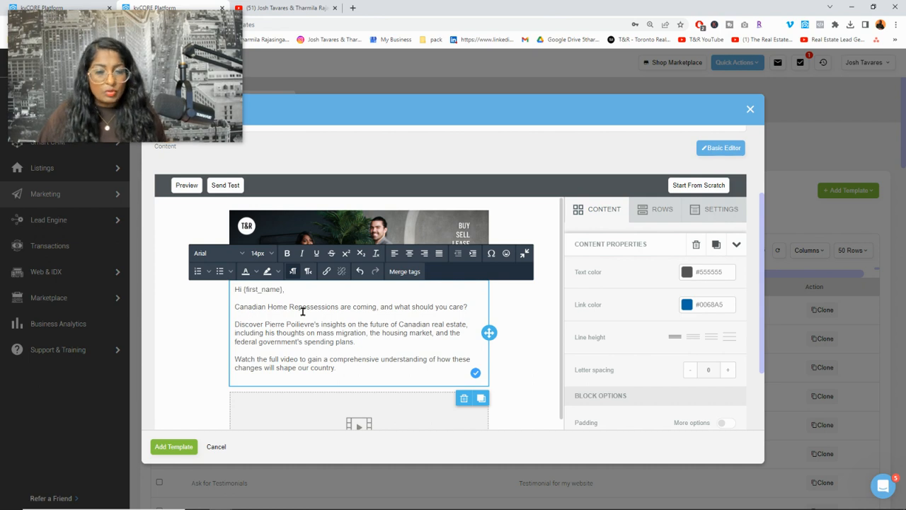
{"action": "scroll", "coordinate": [302, 311], "scroll_direction": "down", "scroll_amount": 1}
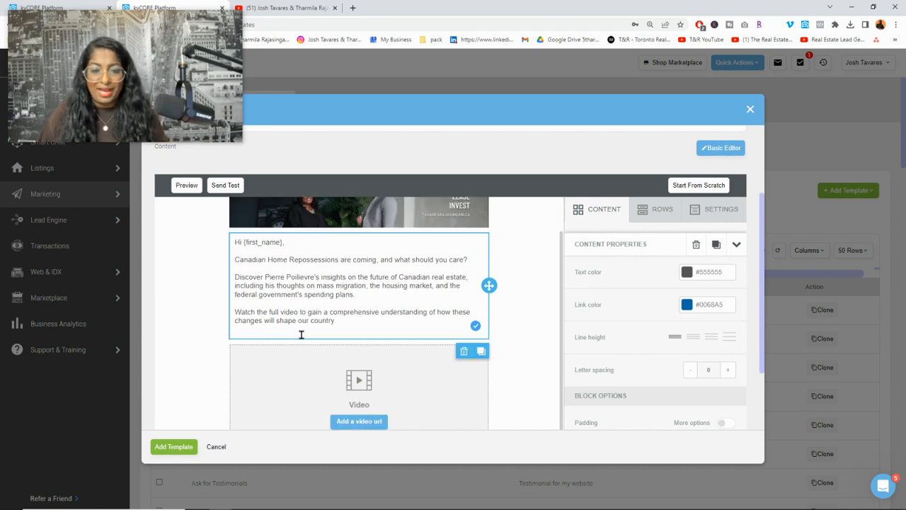
{"action": "left_click", "coordinate": [313, 328]}
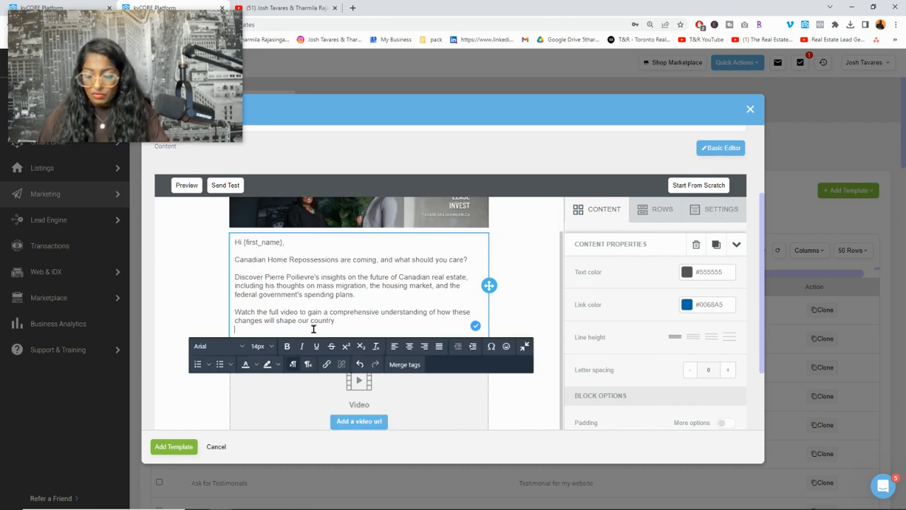
{"action": "key", "text": "BackSpace"}
{"action": "scroll", "coordinate": [359, 352], "scroll_direction": "down", "scroll_amount": 2}
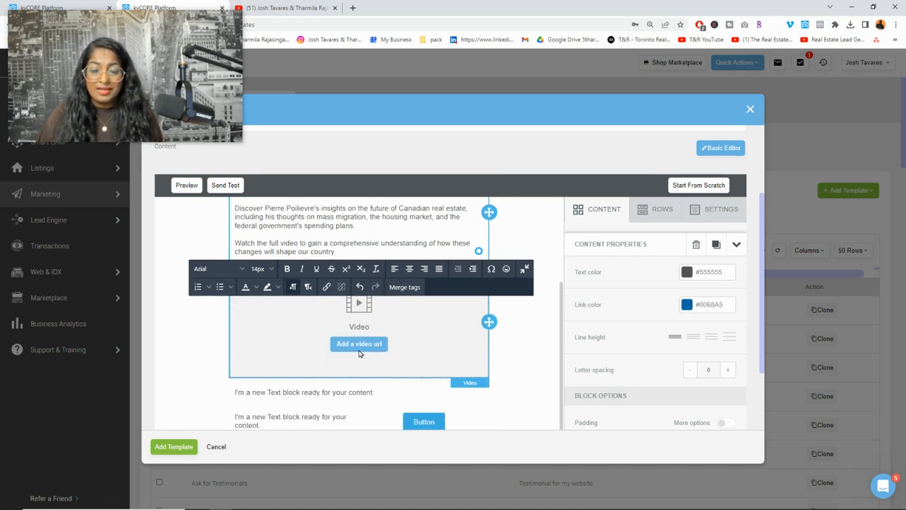
Select the template's empty video block and copy the YouTube share link of the "Canadian Home Repossessions Are Coming" video
{"action": "left_click", "coordinate": [359, 350]}
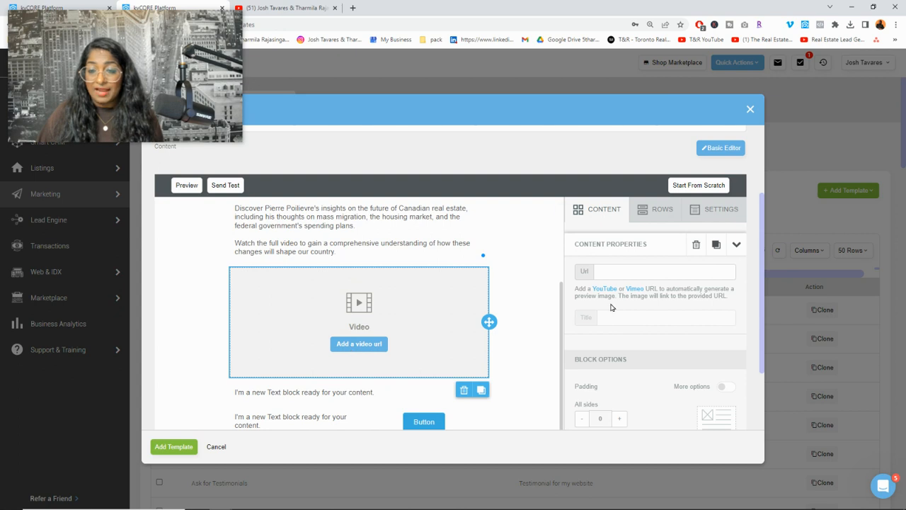
{"action": "left_click", "coordinate": [281, 8]}
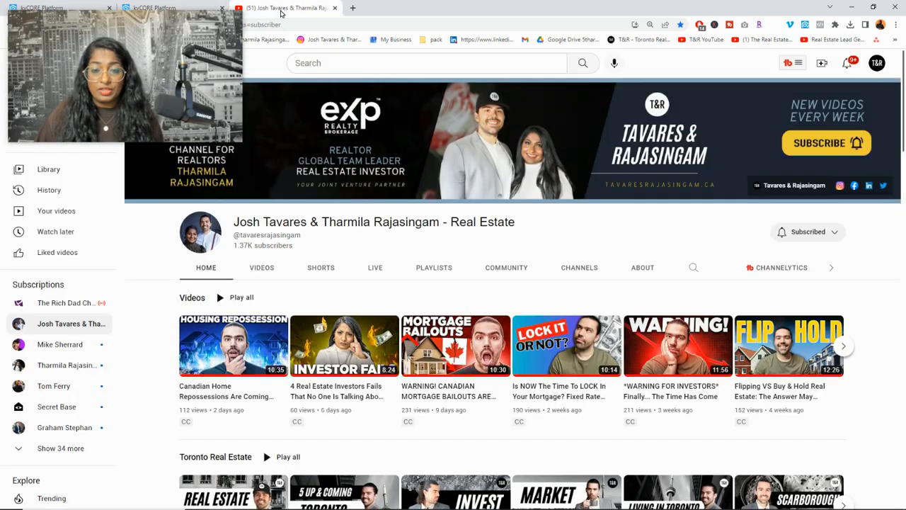
{"action": "left_click", "coordinate": [249, 341]}
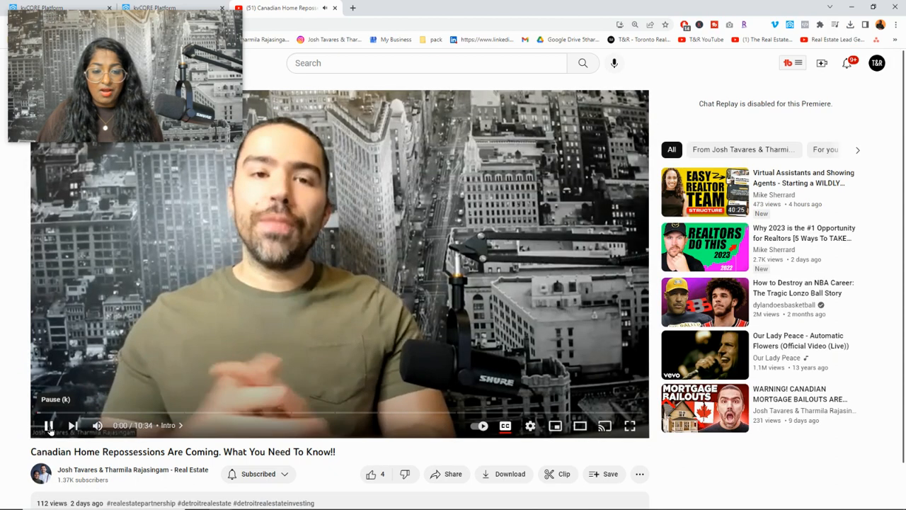
{"action": "left_click", "coordinate": [49, 425]}
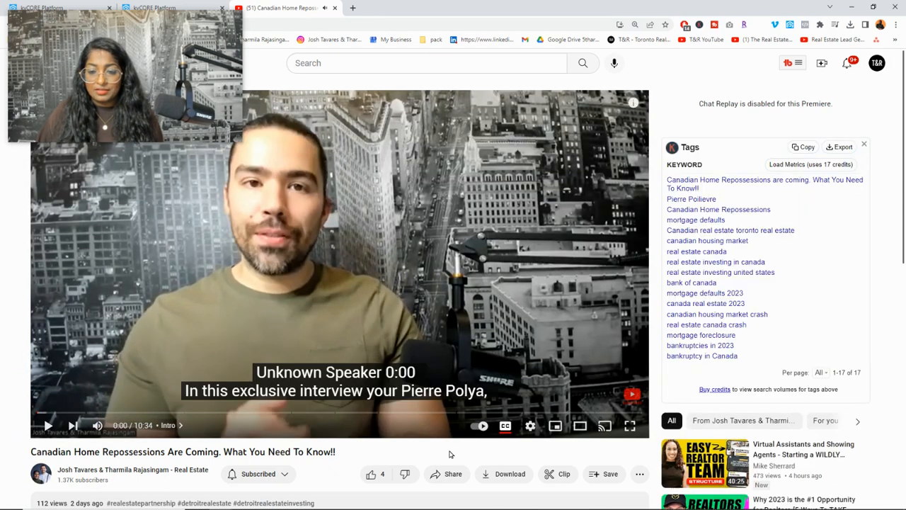
{"action": "left_click", "coordinate": [449, 474]}
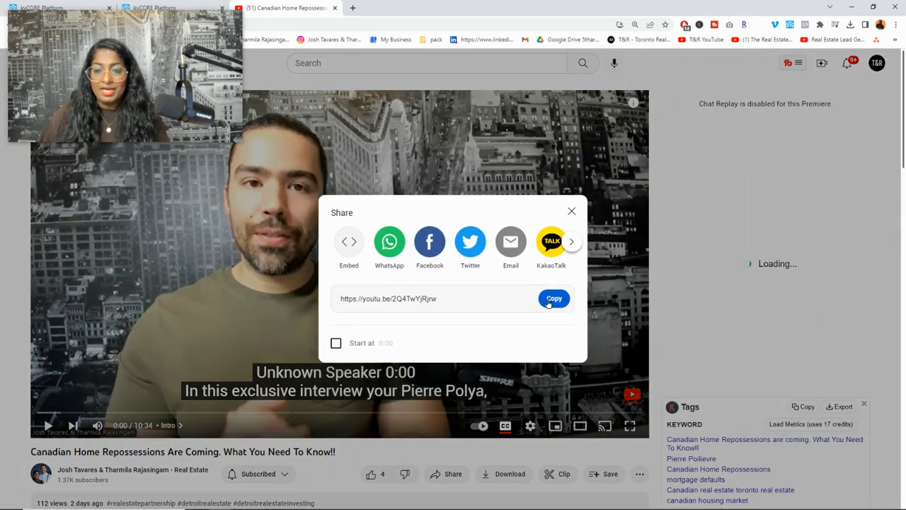
{"action": "left_click", "coordinate": [552, 299]}
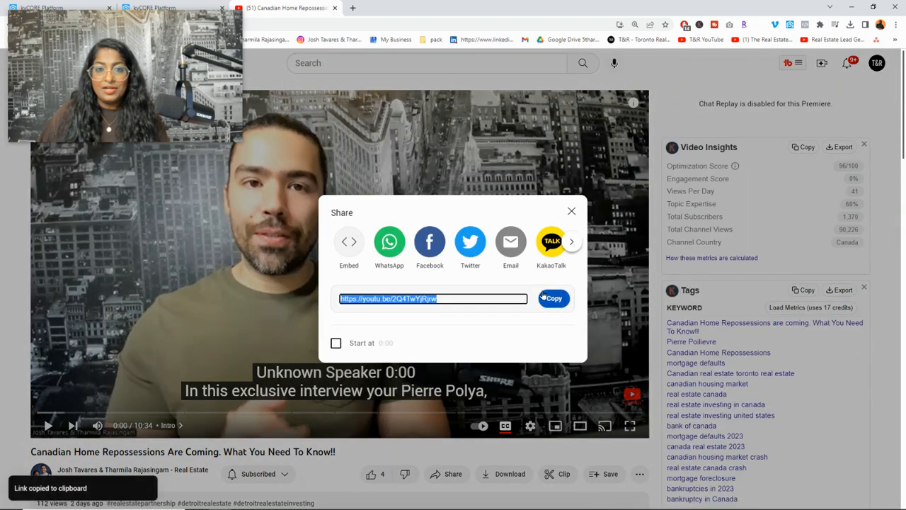
{"action": "left_click", "coordinate": [194, 8]}
{"action": "left_click", "coordinate": [613, 268]}
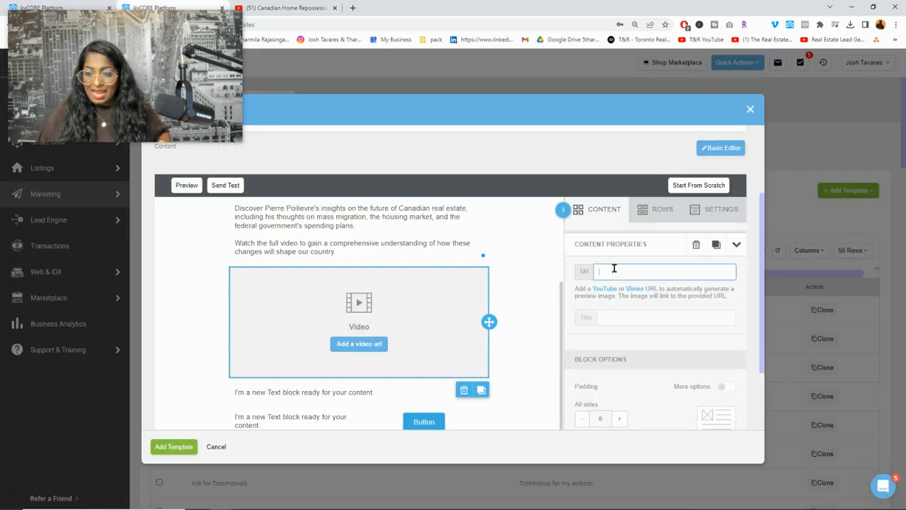
{"action": "key", "text": "ctrl+v"}
{"action": "scroll", "coordinate": [736, 298], "scroll_direction": "down", "scroll_amount": 1}
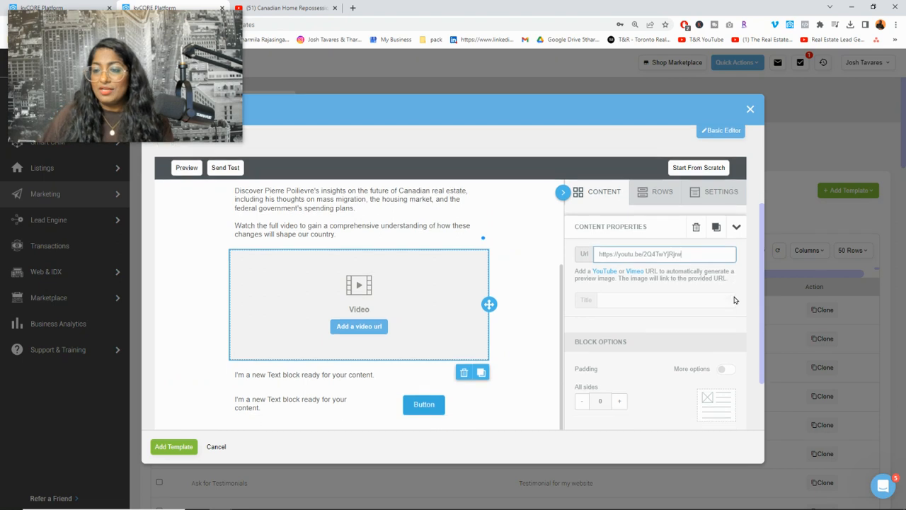
{"action": "scroll", "coordinate": [637, 326], "scroll_direction": "up", "scroll_amount": 3}
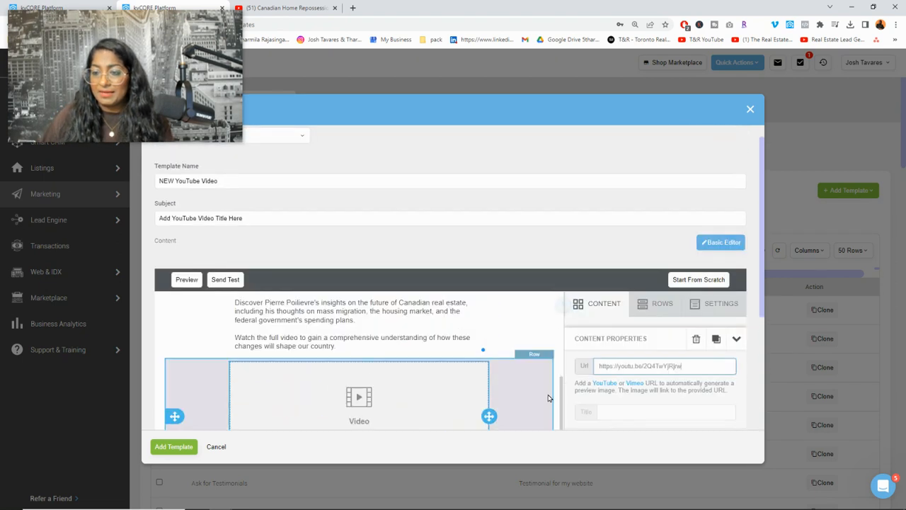
{"action": "scroll", "coordinate": [556, 345], "scroll_direction": "down", "scroll_amount": 4}
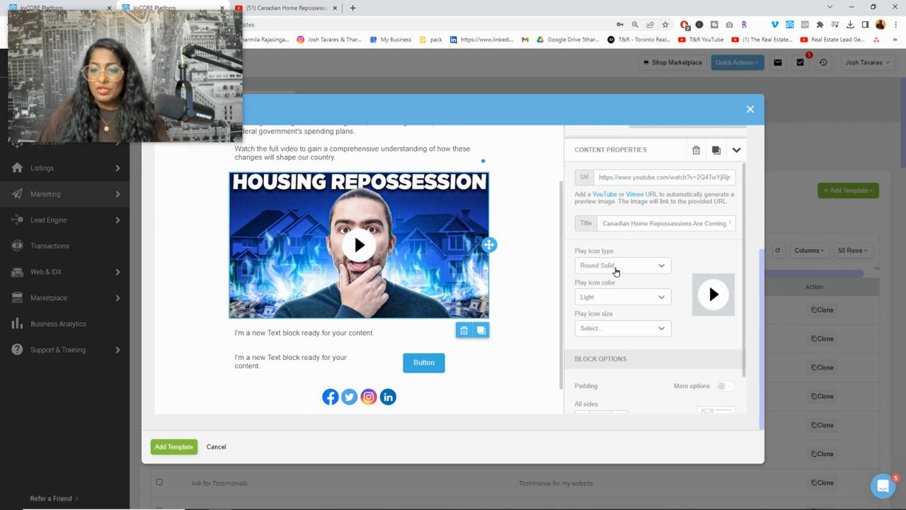
Try the Round Outline, Rectangle Outline and Square Outline play icon types on the video and return to Round Solid
{"action": "left_click", "coordinate": [616, 268]}
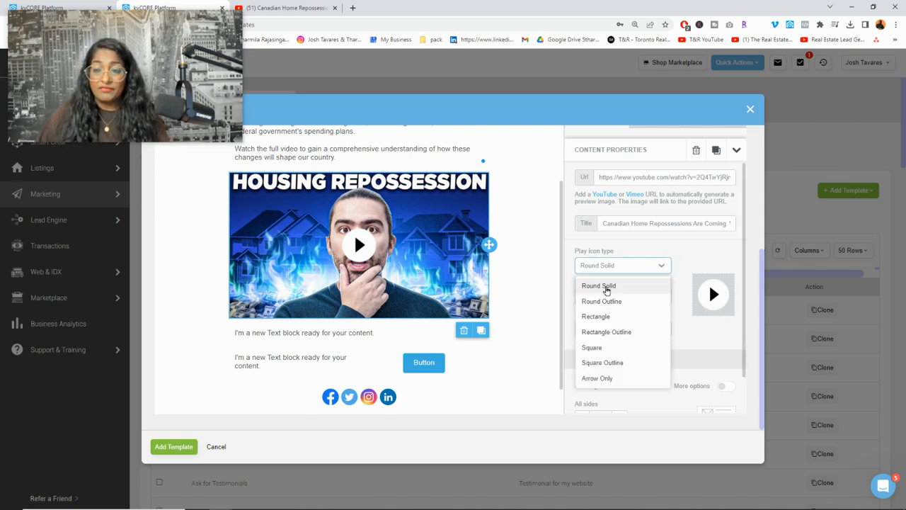
{"action": "left_click", "coordinate": [606, 287]}
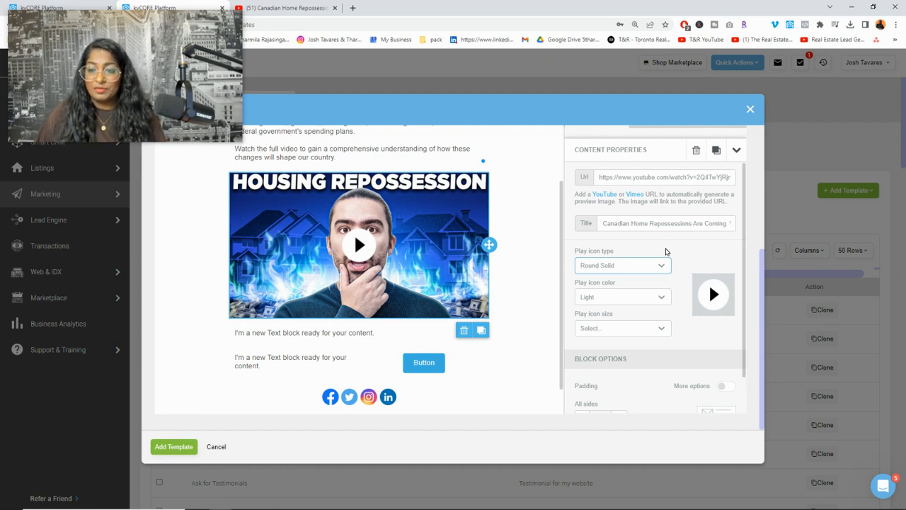
{"action": "left_click", "coordinate": [637, 266]}
{"action": "left_click", "coordinate": [616, 300]}
{"action": "left_click", "coordinate": [617, 268]}
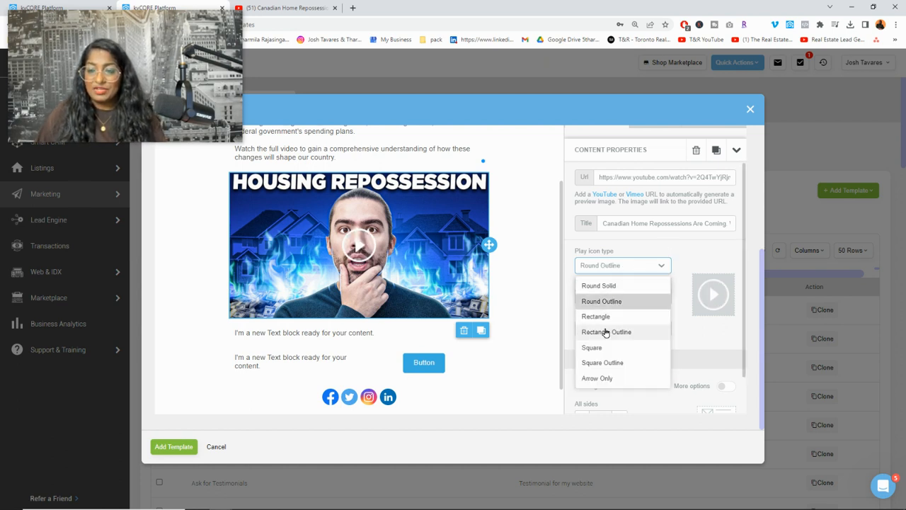
{"action": "left_click", "coordinate": [606, 331]}
{"action": "left_click", "coordinate": [618, 269]}
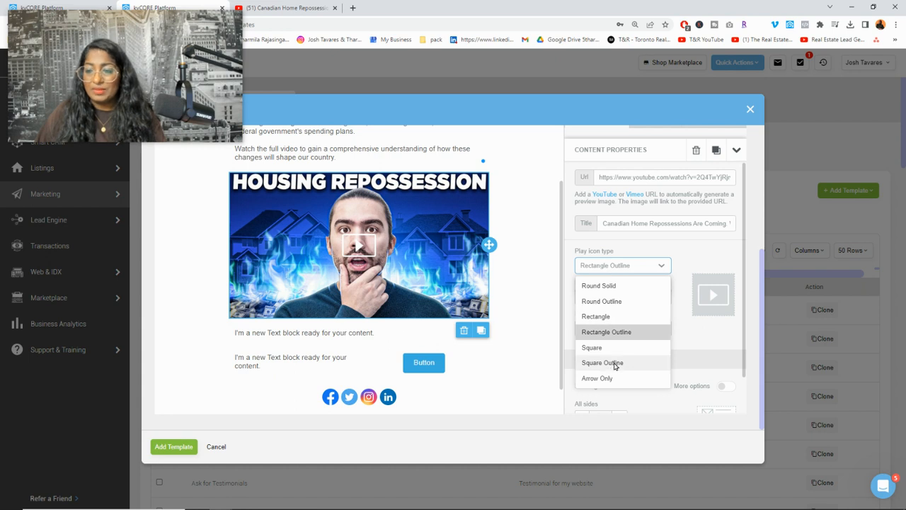
{"action": "left_click", "coordinate": [615, 362]}
{"action": "left_click", "coordinate": [623, 271]}
{"action": "left_click", "coordinate": [617, 285]}
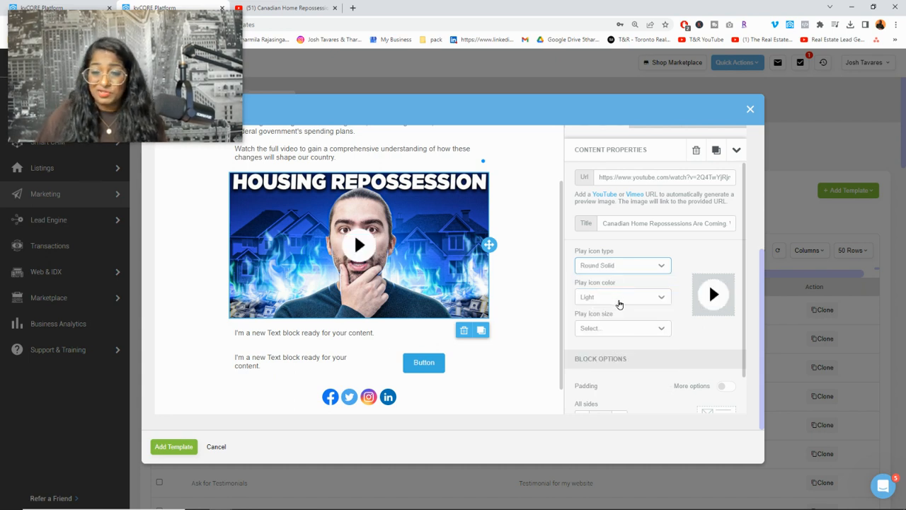
Try the Dark play icon color on the video and set it back to Light
{"action": "left_click", "coordinate": [619, 297]}
{"action": "left_click", "coordinate": [606, 333]}
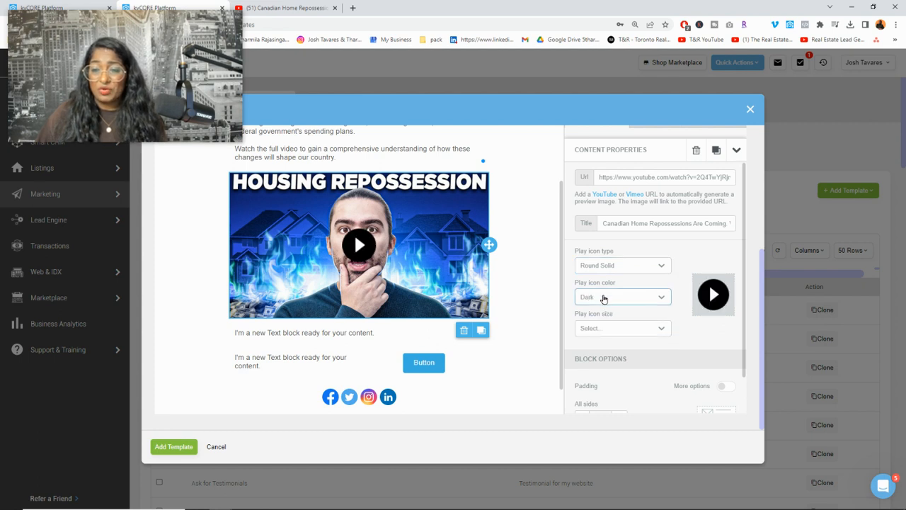
{"action": "left_click", "coordinate": [605, 298]}
{"action": "left_click", "coordinate": [604, 317]}
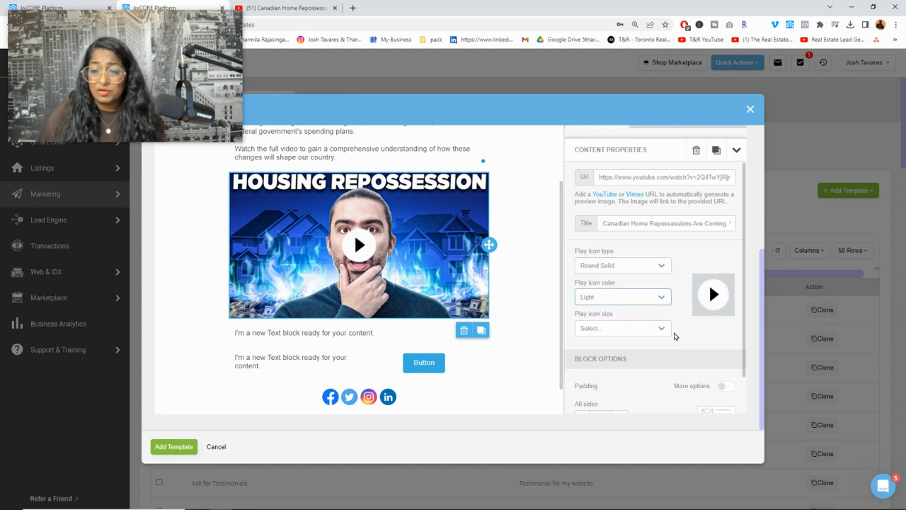
{"action": "scroll", "coordinate": [693, 334], "scroll_direction": "down", "scroll_amount": 1}
{"action": "scroll", "coordinate": [698, 344], "scroll_direction": "up", "scroll_amount": 1}
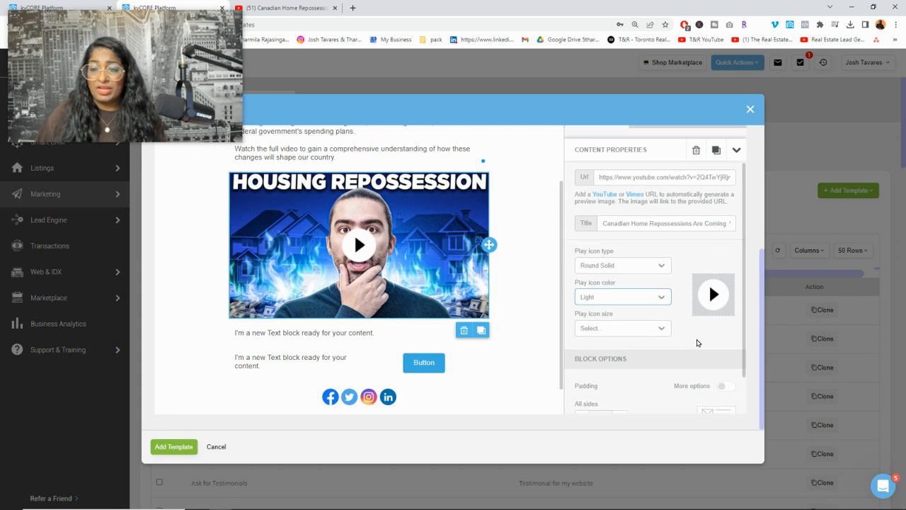
{"action": "scroll", "coordinate": [602, 386], "scroll_direction": "down", "scroll_amount": 1}
{"action": "scroll", "coordinate": [668, 352], "scroll_direction": "up", "scroll_amount": 4}
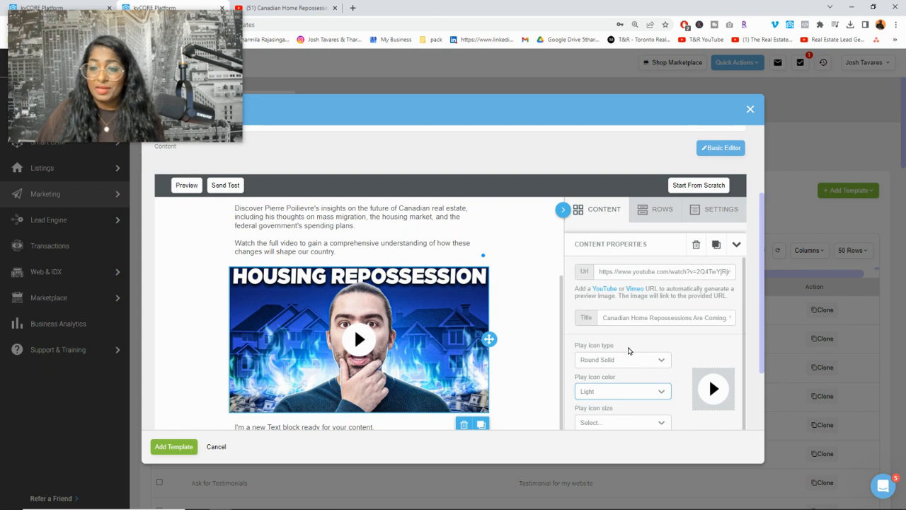
Replace the placeholder below the video with the "Whether you're looking to invest, buy, or sell property globally" paragraph, removing the blank lines around it
{"action": "scroll", "coordinate": [611, 349], "scroll_direction": "down", "scroll_amount": 1}
{"action": "scroll", "coordinate": [337, 387], "scroll_direction": "down", "scroll_amount": 1}
{"action": "left_click", "coordinate": [336, 392]}
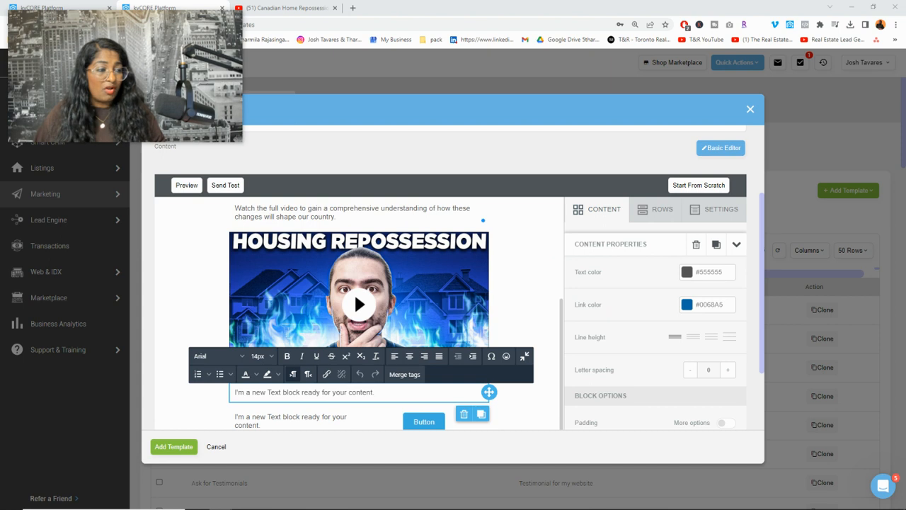
{"action": "triple_click", "coordinate": [269, 391]}
{"action": "type", "text": "Whether you're looking to invest, buy, or sell property globally, our team has access to top real estate agents worldwide to guide you through the process. Stay informed and make informed decisions with us!"}
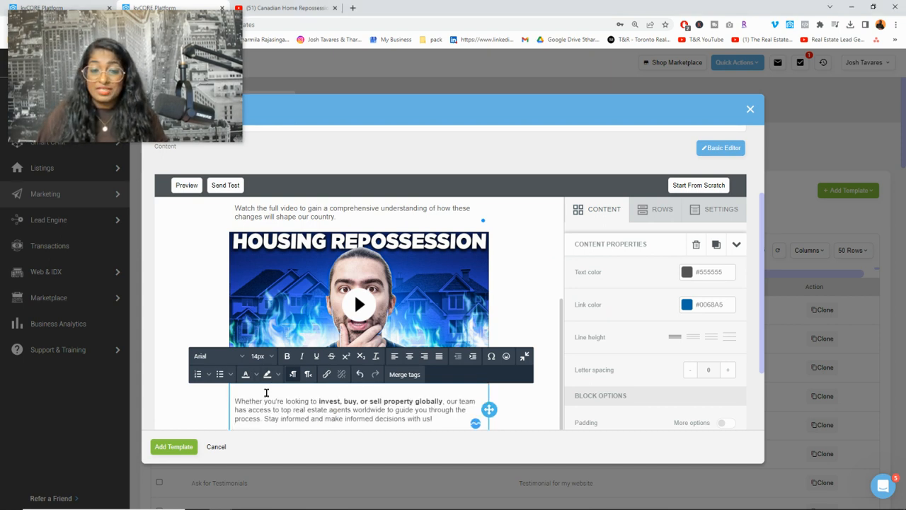
{"action": "key", "text": "BackSpace"}
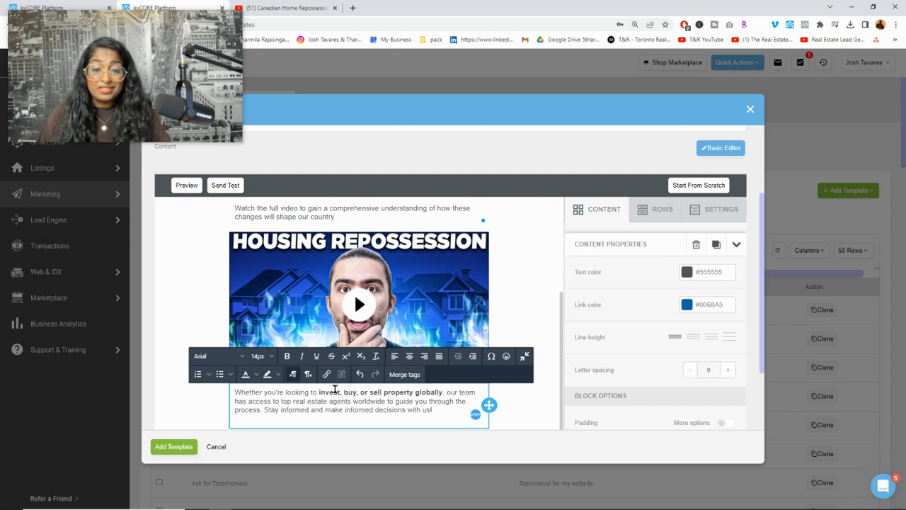
{"action": "left_click", "coordinate": [272, 424]}
{"action": "left_click", "coordinate": [272, 418]}
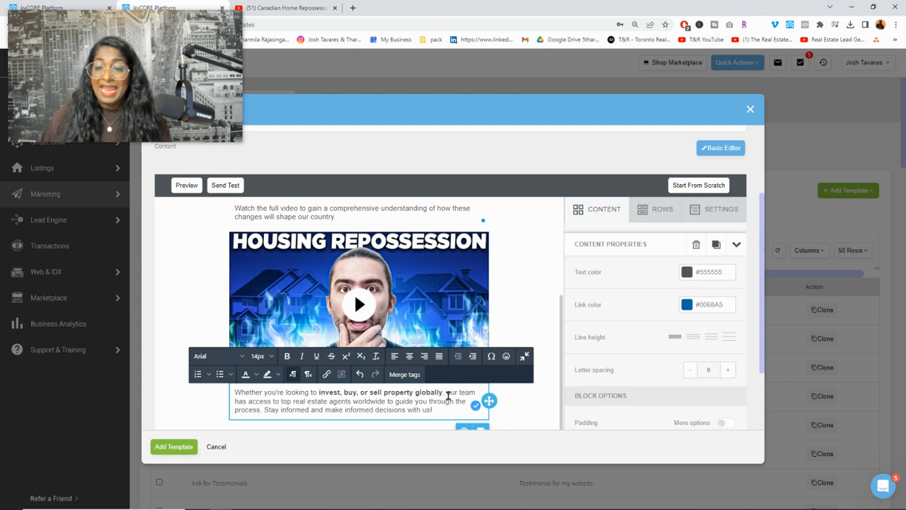
Replace the placeholder text beside the button with the two-line text "SUBSCRIBE & GET ACCESS TO"
{"action": "scroll", "coordinate": [564, 330], "scroll_direction": "down", "scroll_amount": 1}
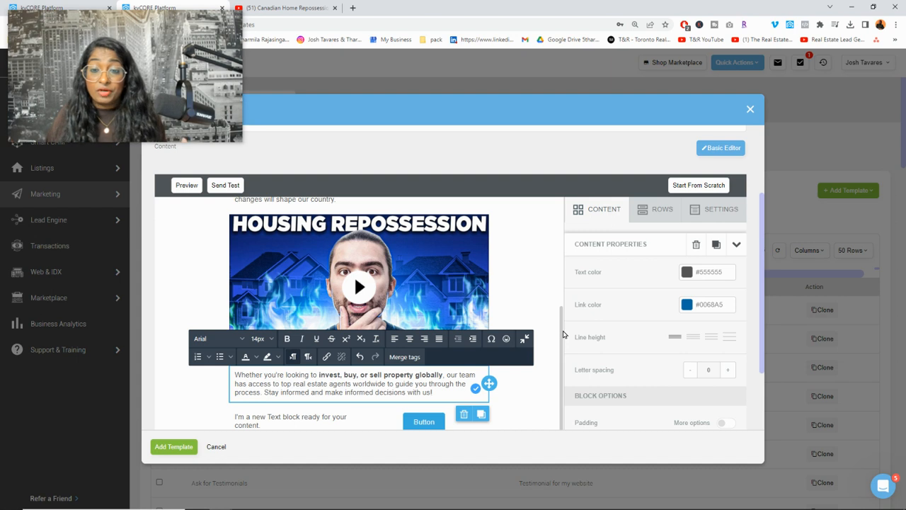
{"action": "scroll", "coordinate": [353, 350], "scroll_direction": "down", "scroll_amount": 1}
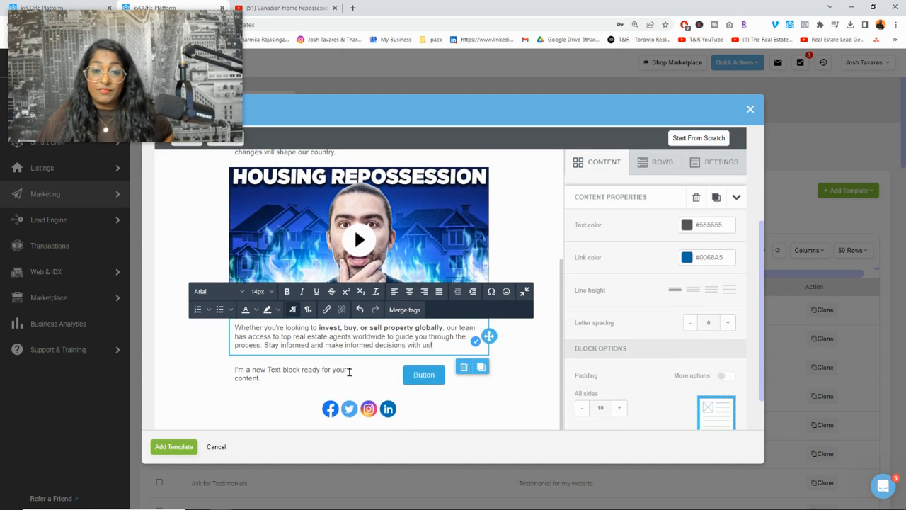
{"action": "left_click_drag", "start_coordinate": [262, 379], "coordinate": [230, 368]}
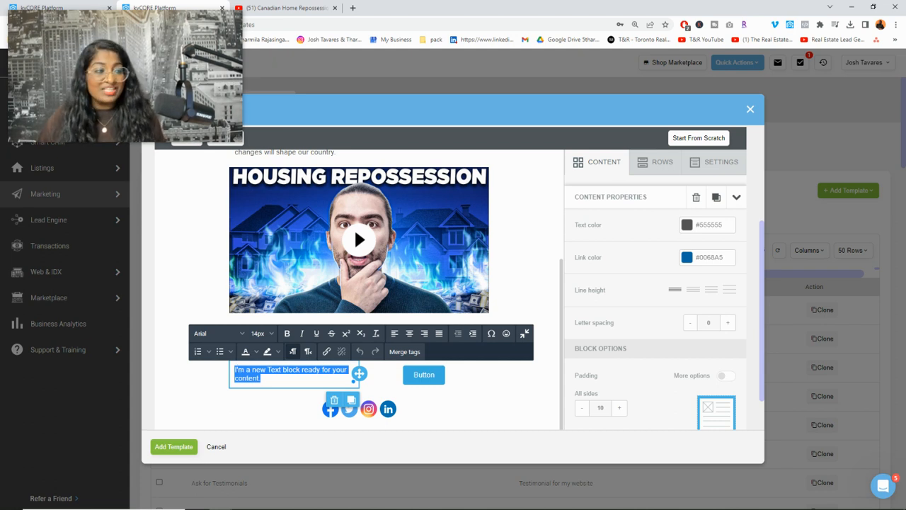
{"action": "key", "text": "alt+Tab"}
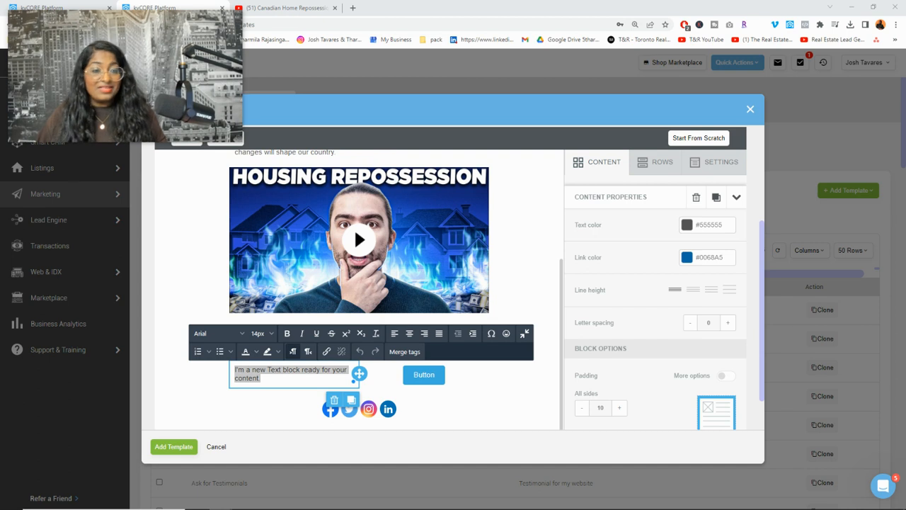
{"action": "key", "text": "alt+Tab"}
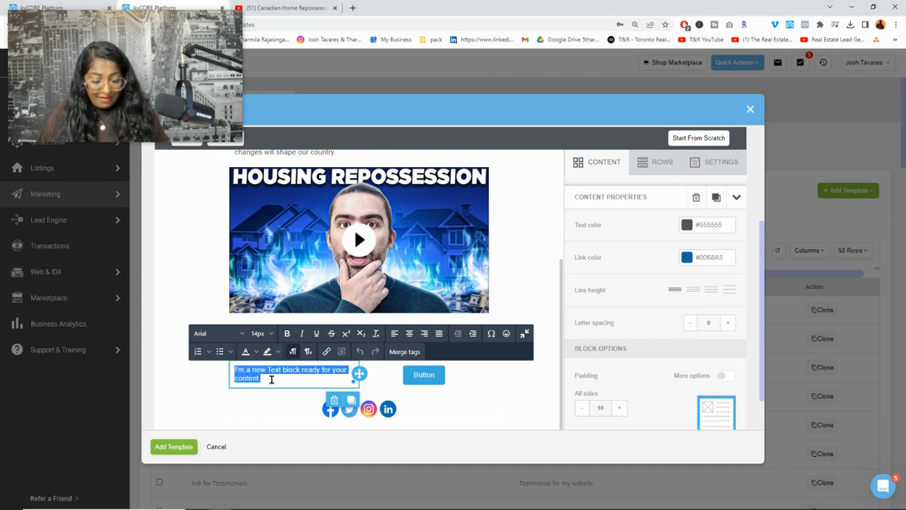
{"action": "key", "text": "ctrl+v"}
{"action": "key", "text": "ctrl+a"}
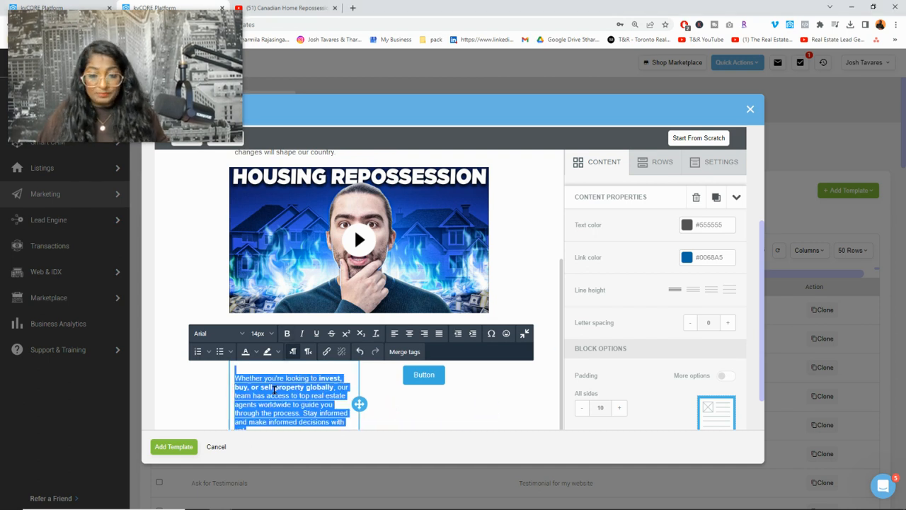
{"action": "key", "text": "BackSpace"}
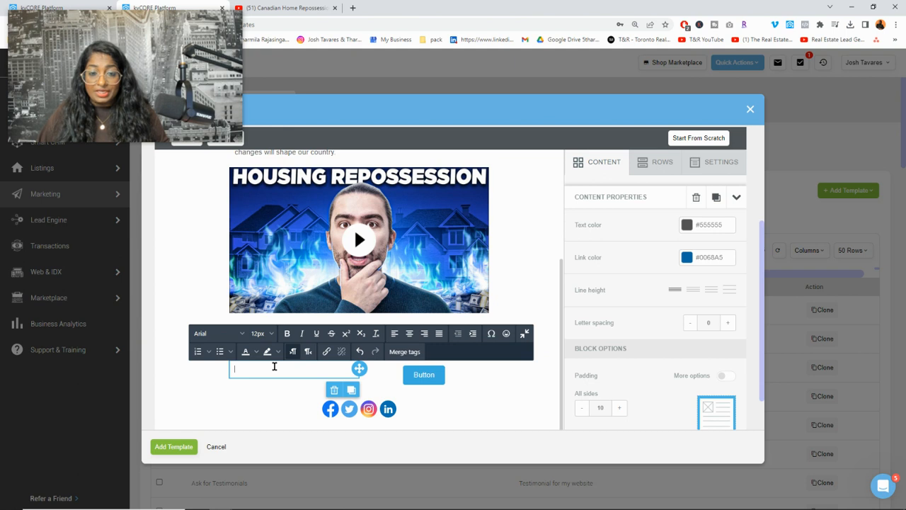
{"action": "type", "text": "SUBSCRIBE GET ACCESS TO"}
{"action": "left_click", "coordinate": [235, 368]}
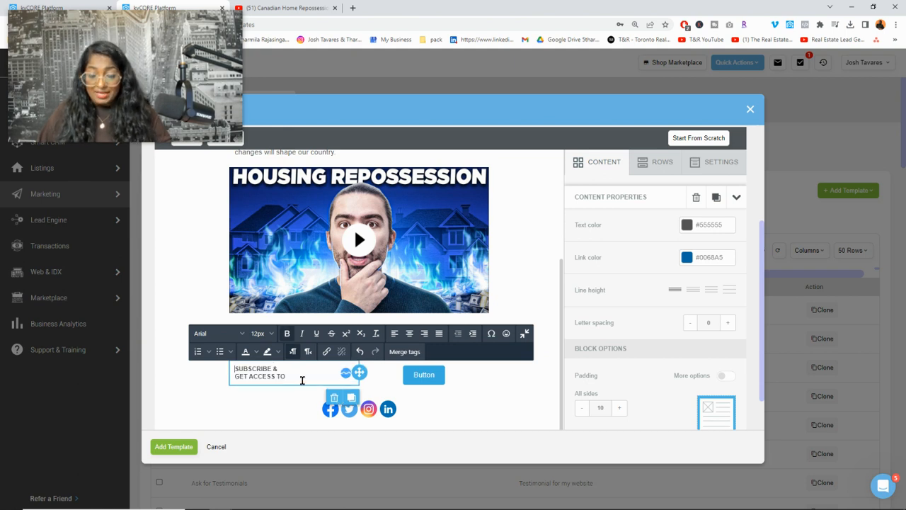
Set the font size of the "SUBSCRIBE & GET ACCESS TO" text to 17px
{"action": "left_click_drag", "start_coordinate": [282, 376], "coordinate": [230, 364]}
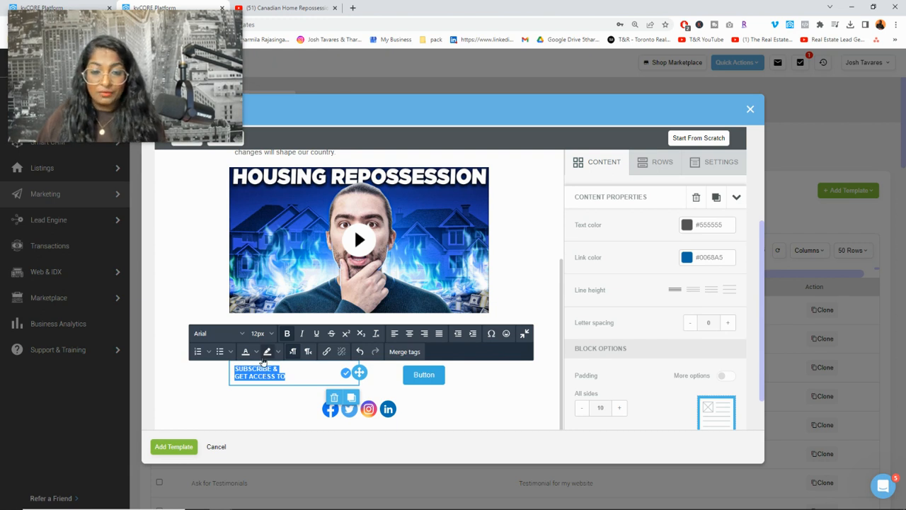
{"action": "left_click", "coordinate": [272, 334]}
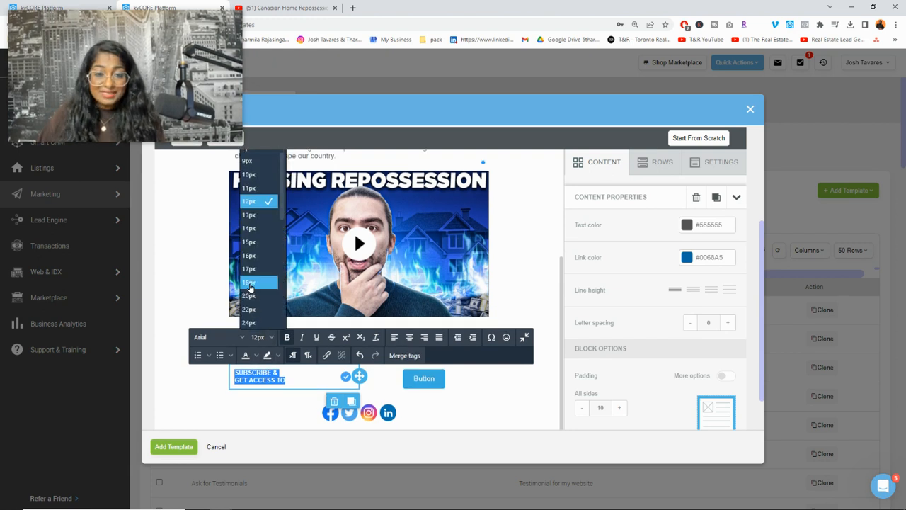
{"action": "left_click", "coordinate": [252, 269]}
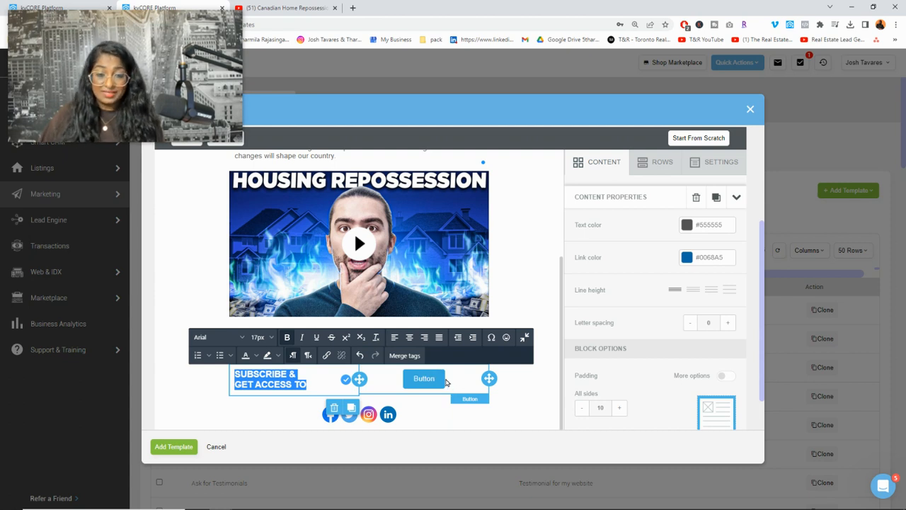
Set the text color of the "SUBSCRIBE & GET ACCESS TO" text to black
{"action": "left_click", "coordinate": [260, 379]}
{"action": "left_click_drag", "start_coordinate": [309, 386], "coordinate": [230, 377]}
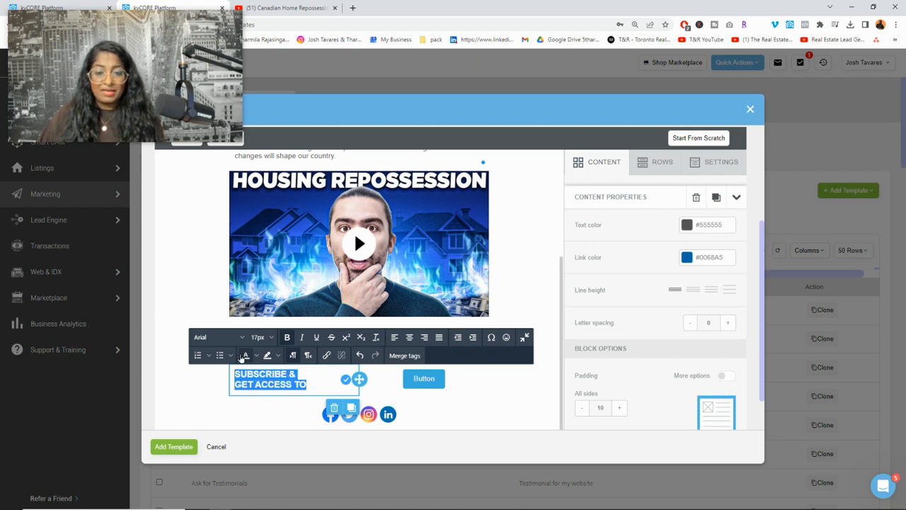
{"action": "left_click", "coordinate": [256, 356]}
{"action": "left_click", "coordinate": [235, 371]}
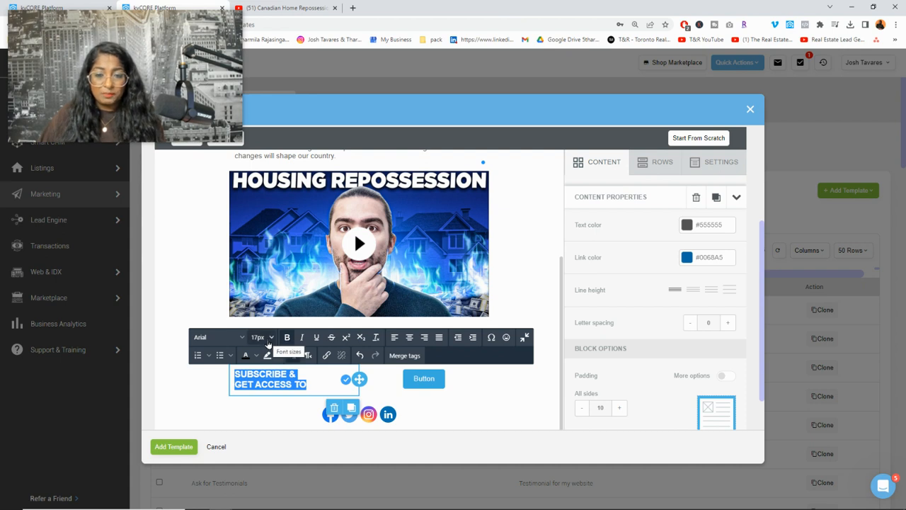
{"action": "left_click", "coordinate": [319, 383]}
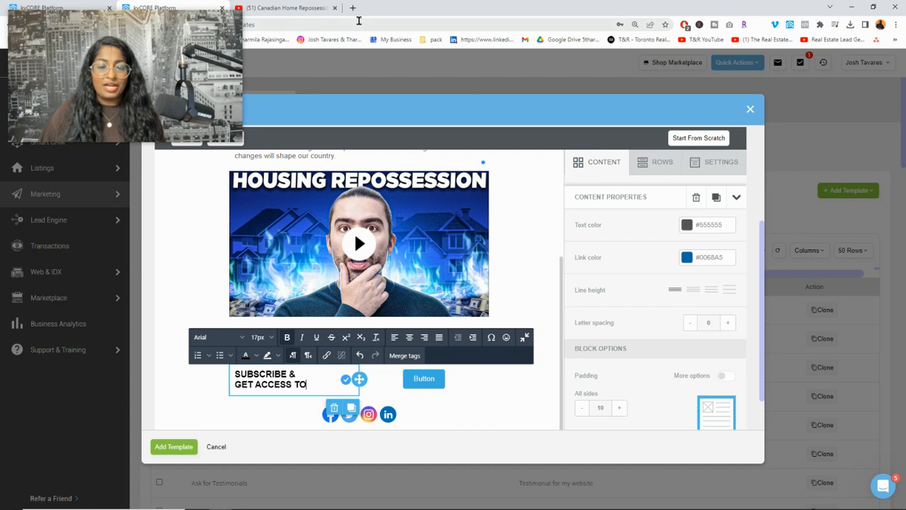
Switch to the other kvCORE browser tab and close the email being scheduled there without saving its changes
{"action": "left_click", "coordinate": [75, 7]}
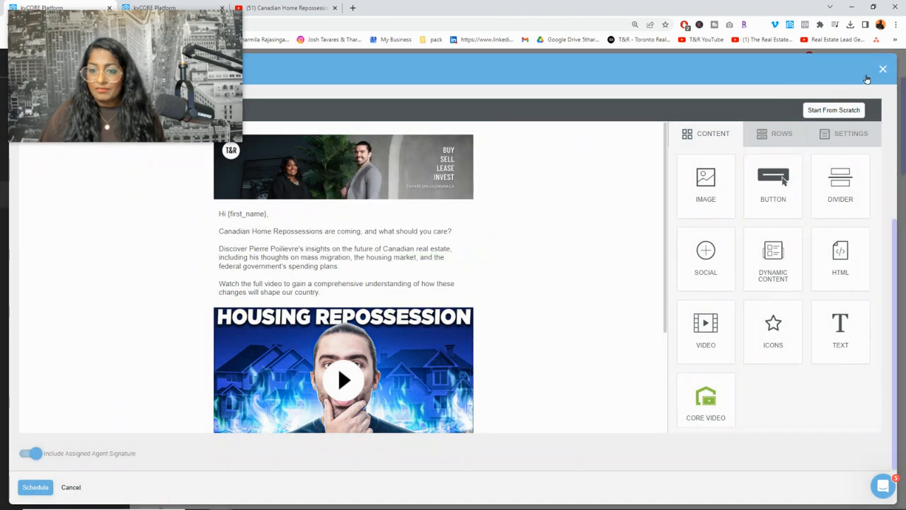
{"action": "left_click", "coordinate": [883, 69]}
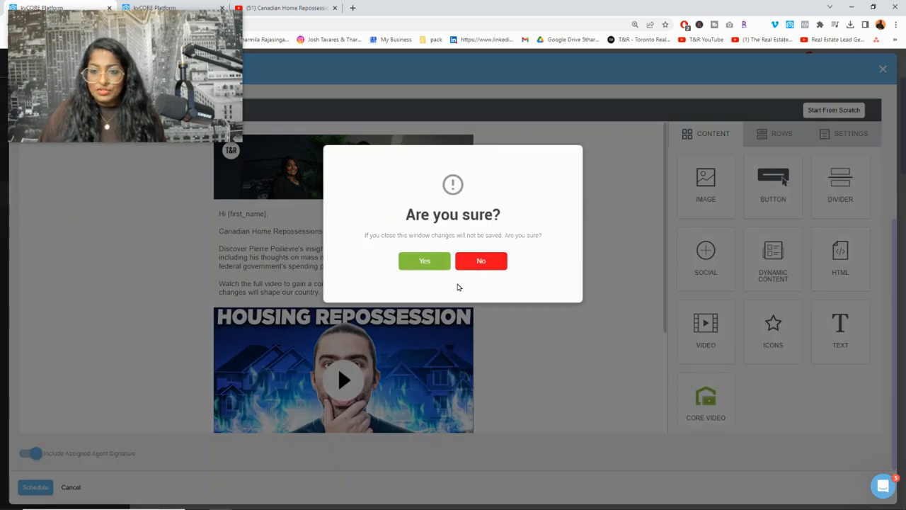
{"action": "left_click", "coordinate": [410, 262]}
Open the past squeeze pages and copy the link of the page with the hashtag JustlistedhomestorontoSP
{"action": "mouse_move", "coordinate": [39, 262]}
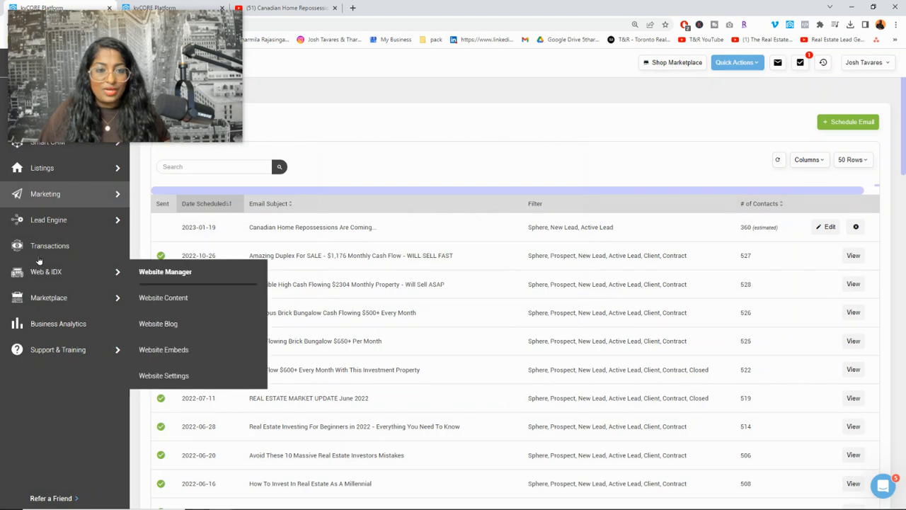
{"action": "mouse_move", "coordinate": [76, 198]}
{"action": "mouse_move", "coordinate": [81, 220]}
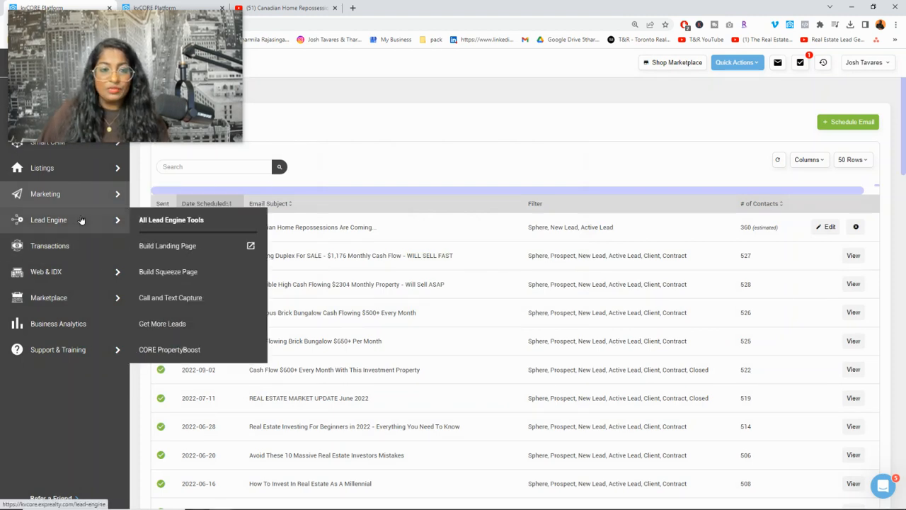
{"action": "left_click", "coordinate": [177, 269]}
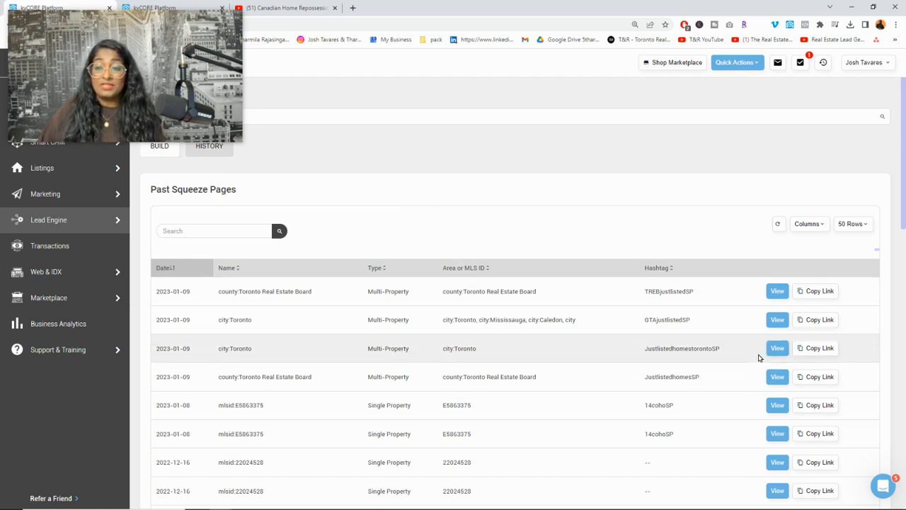
{"action": "left_click", "coordinate": [806, 352]}
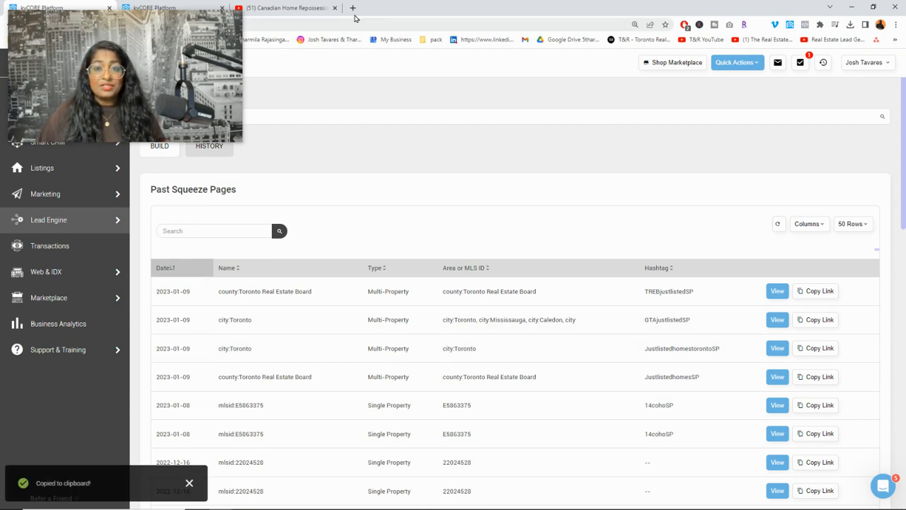
Open the team's bookmarked Instagram profile in a new browser tab, follow its links page, and examine the wording of the link buttons
{"action": "left_click", "coordinate": [353, 8]}
{"action": "left_click", "coordinate": [338, 40]}
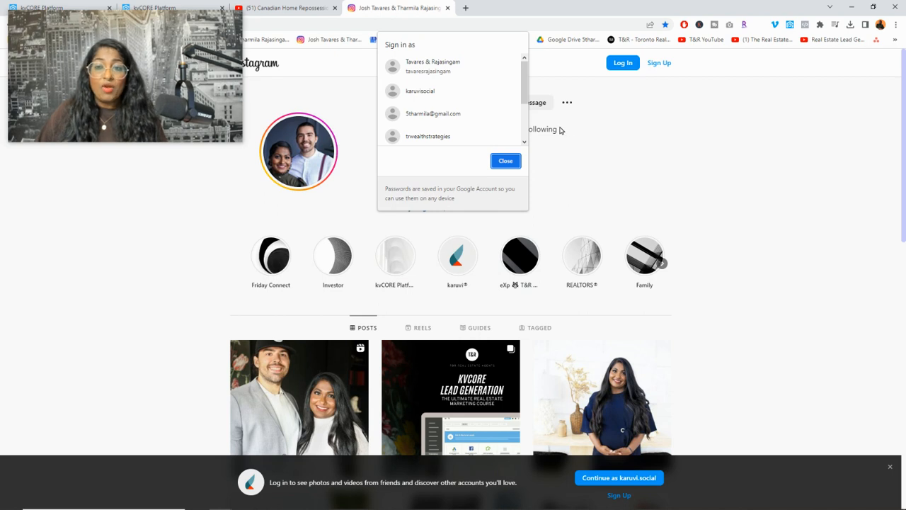
{"action": "left_click", "coordinate": [508, 162]}
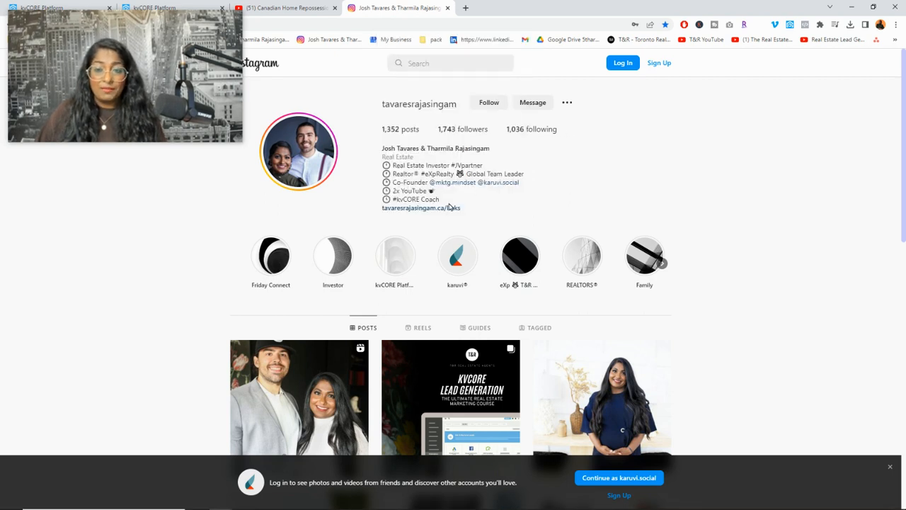
{"action": "left_click", "coordinate": [448, 207]}
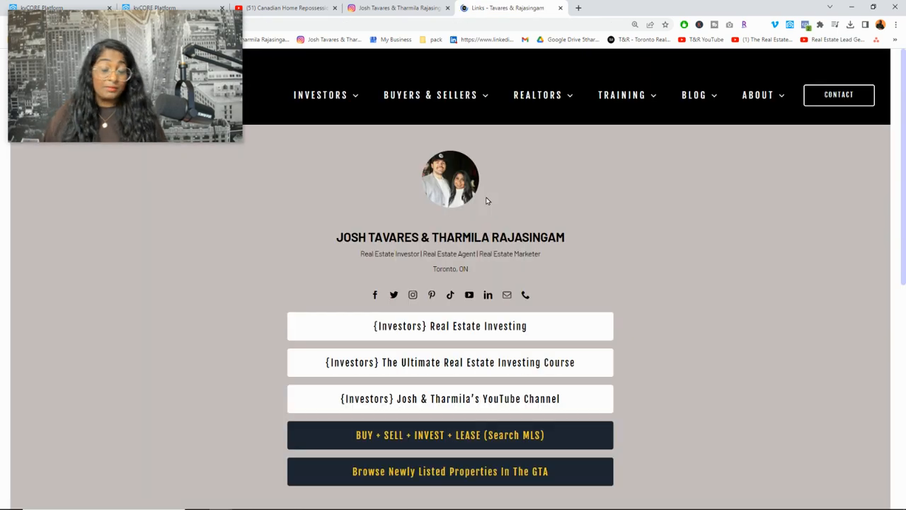
{"action": "scroll", "coordinate": [488, 201], "scroll_direction": "down", "scroll_amount": 2}
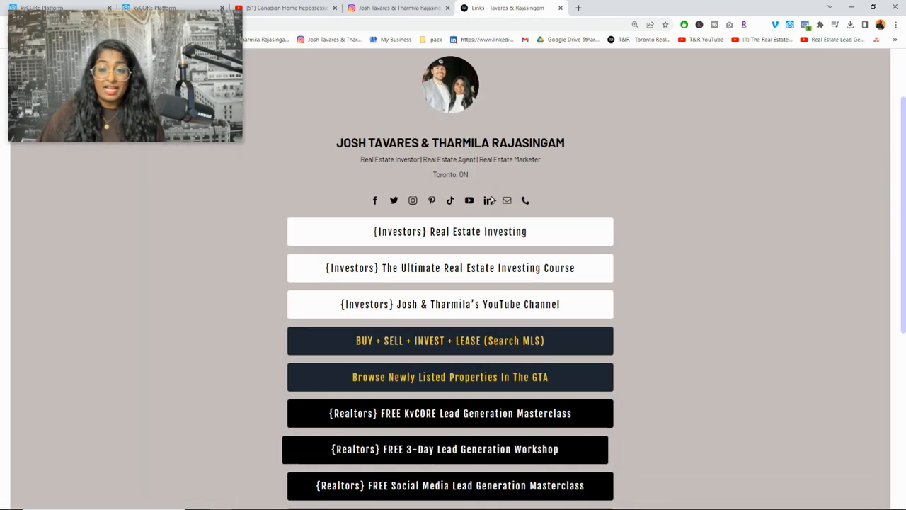
{"action": "scroll", "coordinate": [630, 343], "scroll_direction": "down", "scroll_amount": 2}
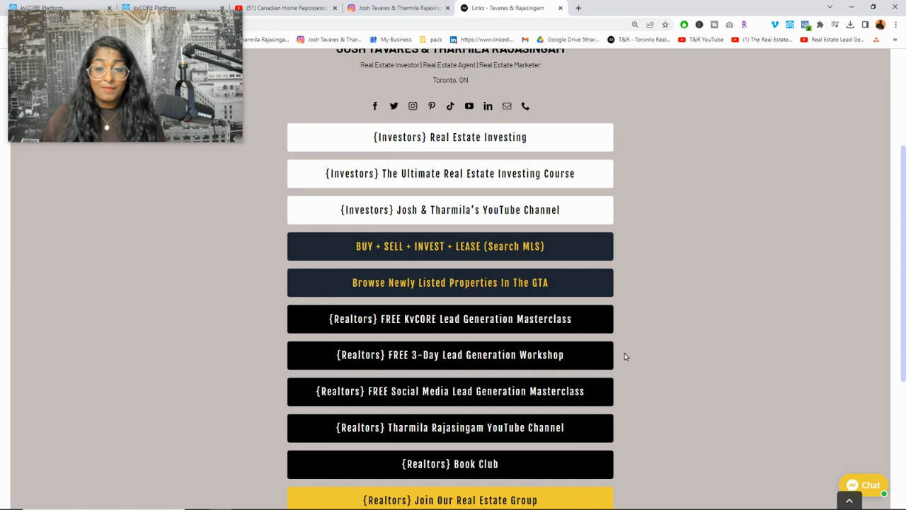
{"action": "scroll", "coordinate": [625, 357], "scroll_direction": "down", "scroll_amount": 2}
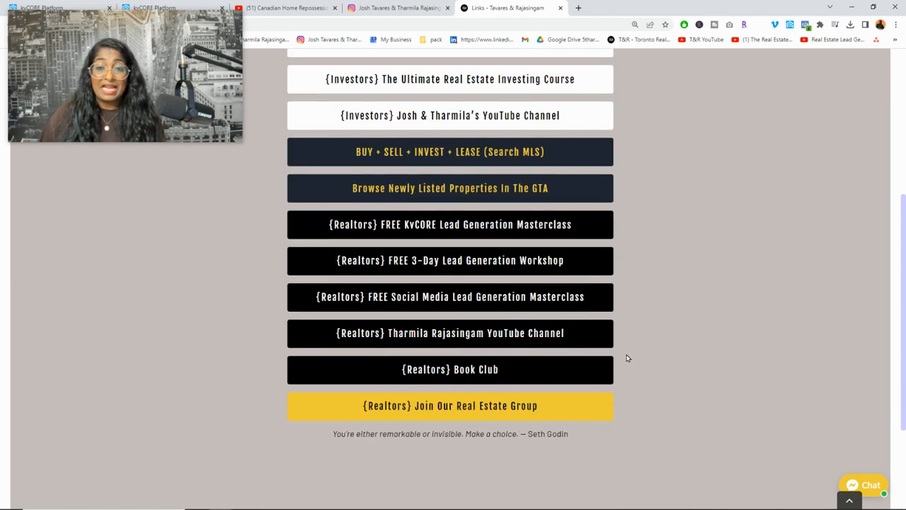
{"action": "scroll", "coordinate": [627, 357], "scroll_direction": "up", "scroll_amount": 2}
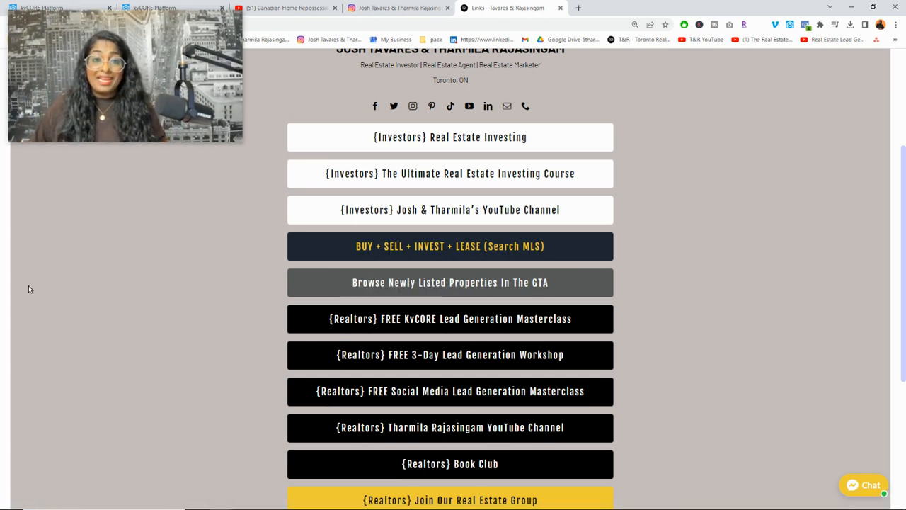
Return to the email template and paste the copied squeeze page link as the button's URL
{"action": "left_click", "coordinate": [198, 7]}
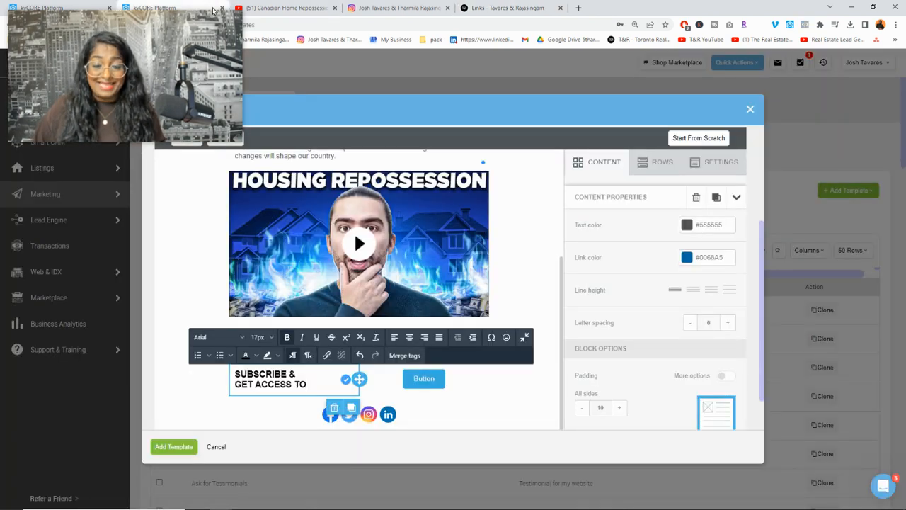
{"action": "left_click", "coordinate": [428, 377]}
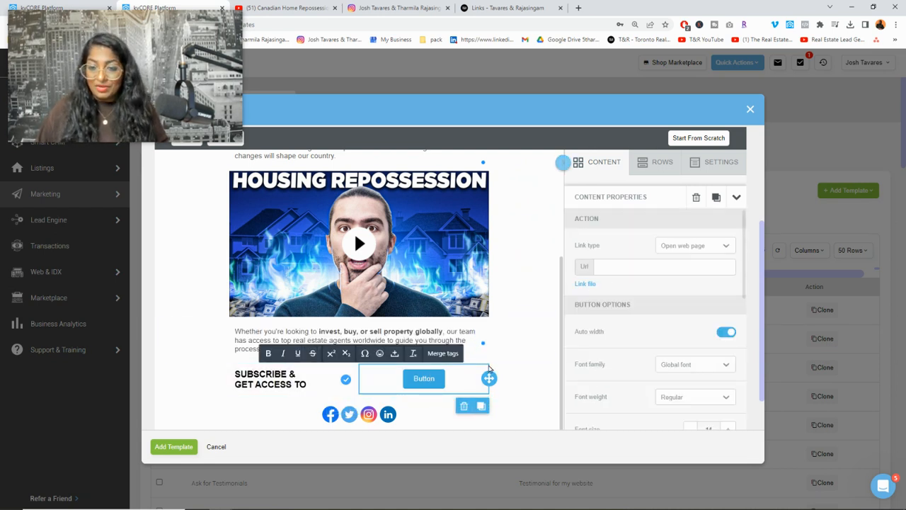
{"action": "left_click", "coordinate": [627, 266]}
{"action": "key", "text": "ctrl+v"}
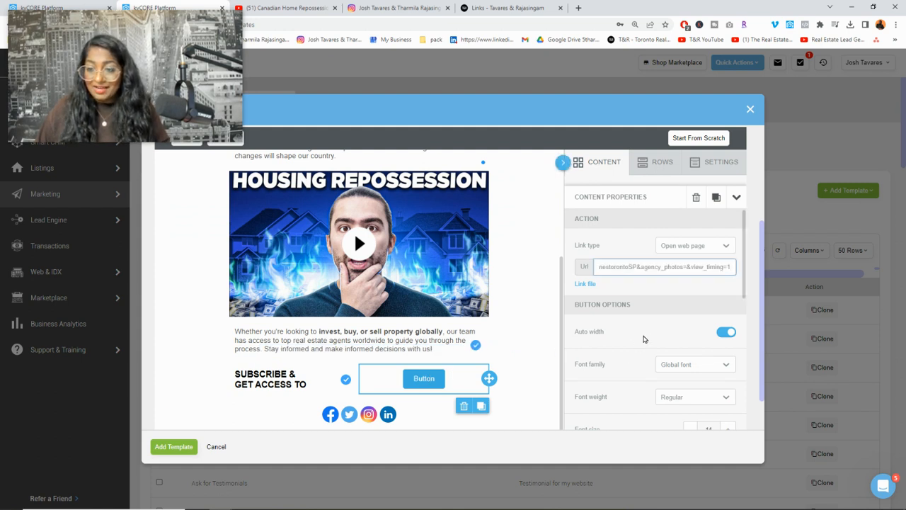
Set the button's font family to Arial and its font weight to Bold
{"action": "left_click", "coordinate": [691, 365]}
{"action": "left_click", "coordinate": [673, 400]}
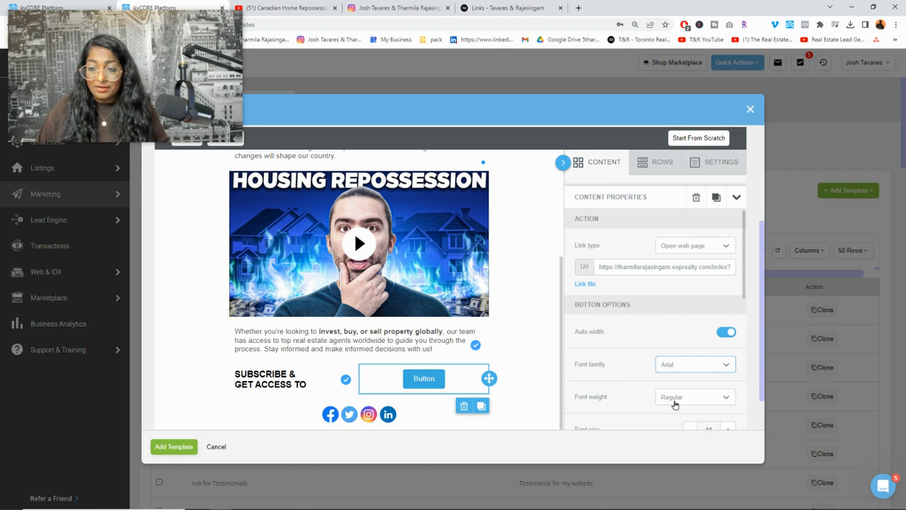
{"action": "scroll", "coordinate": [733, 370], "scroll_direction": "down", "scroll_amount": 2}
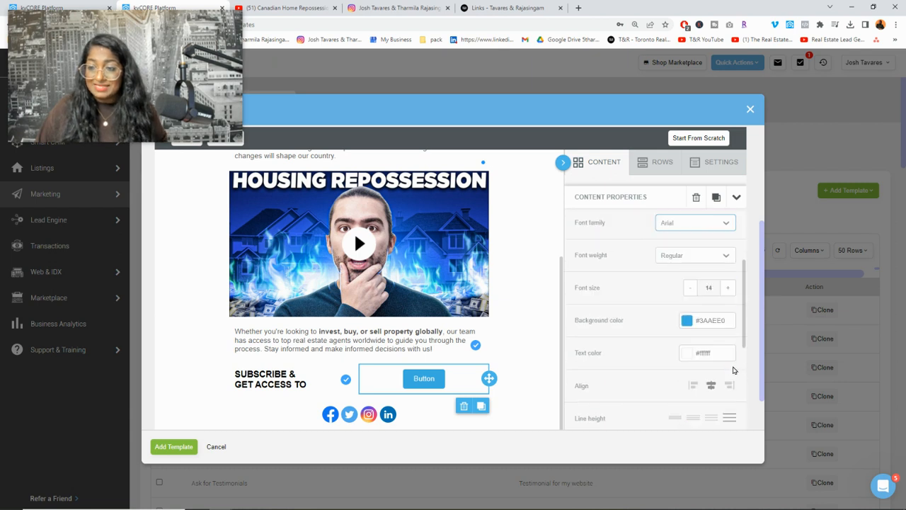
{"action": "left_click", "coordinate": [680, 261]}
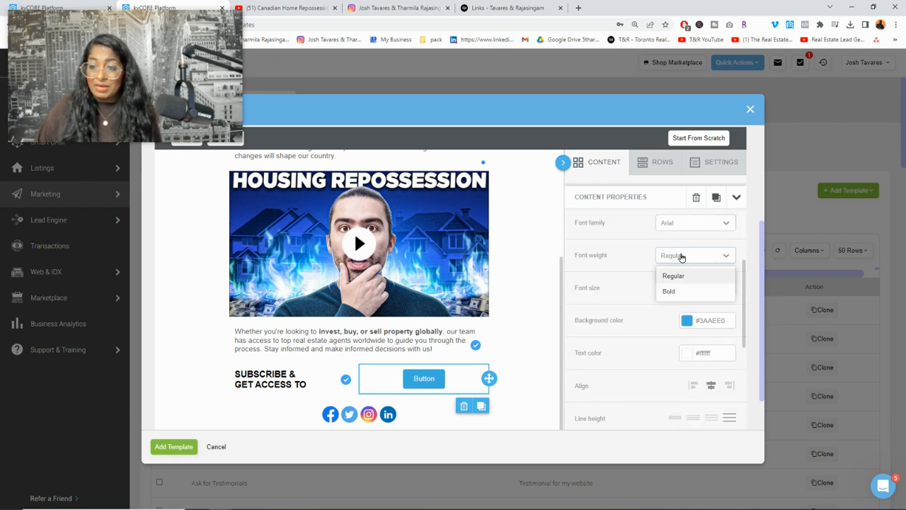
{"action": "left_click", "coordinate": [666, 292]}
Set the button's background color to near-black #0c0c0c and its line height to the tightest option
{"action": "left_click", "coordinate": [687, 322]}
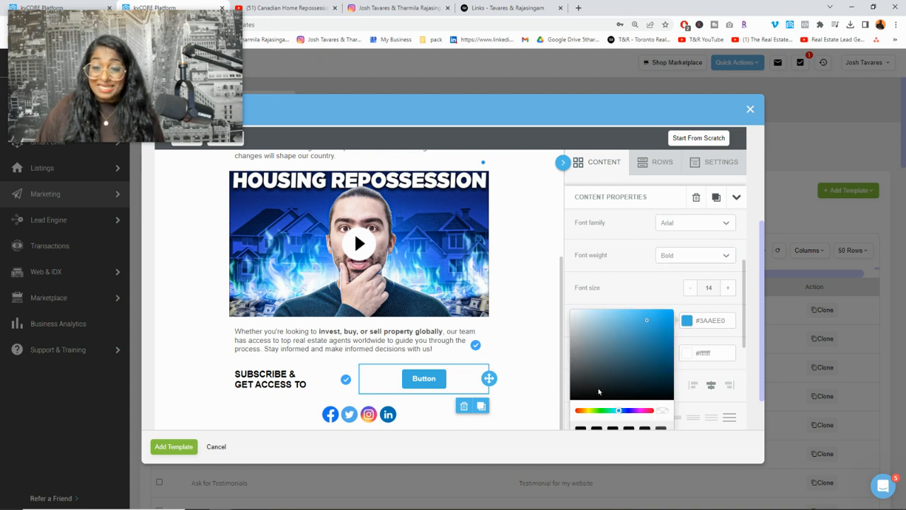
{"action": "left_click", "coordinate": [571, 399]}
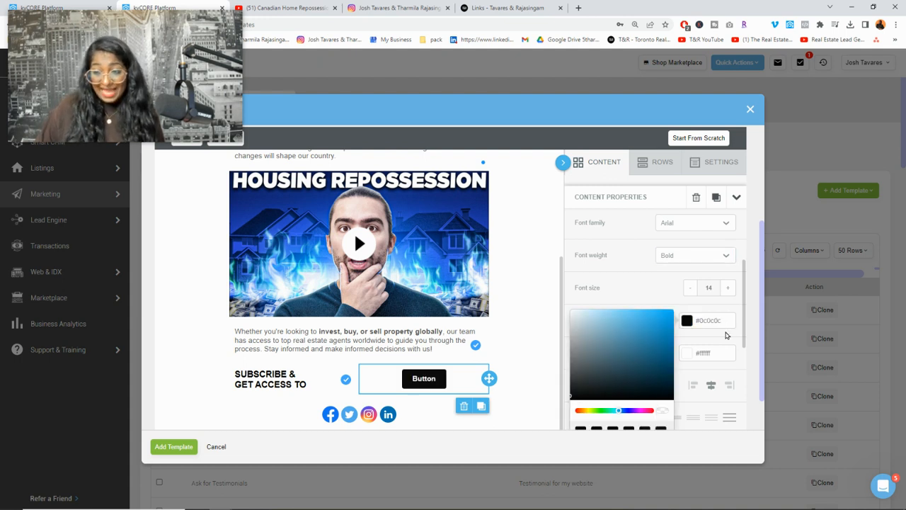
{"action": "scroll", "coordinate": [745, 331], "scroll_direction": "down", "scroll_amount": 3}
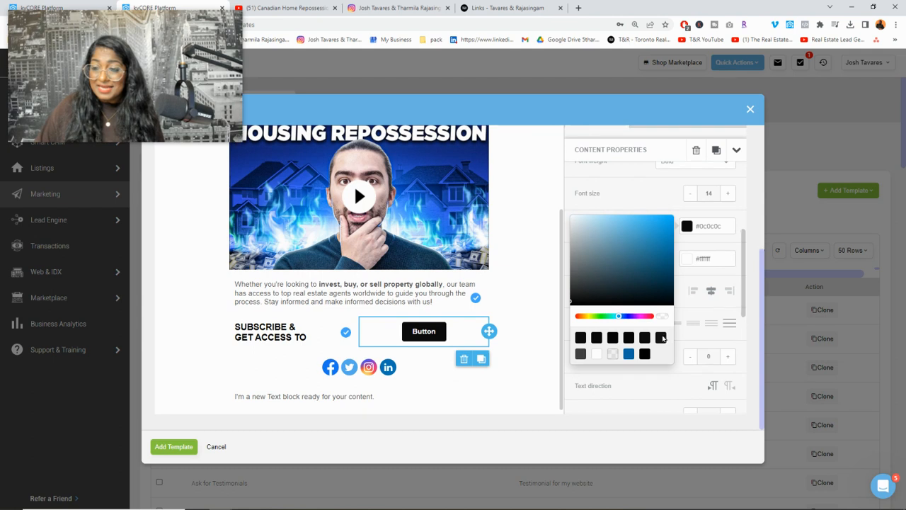
{"action": "left_click", "coordinate": [555, 291]}
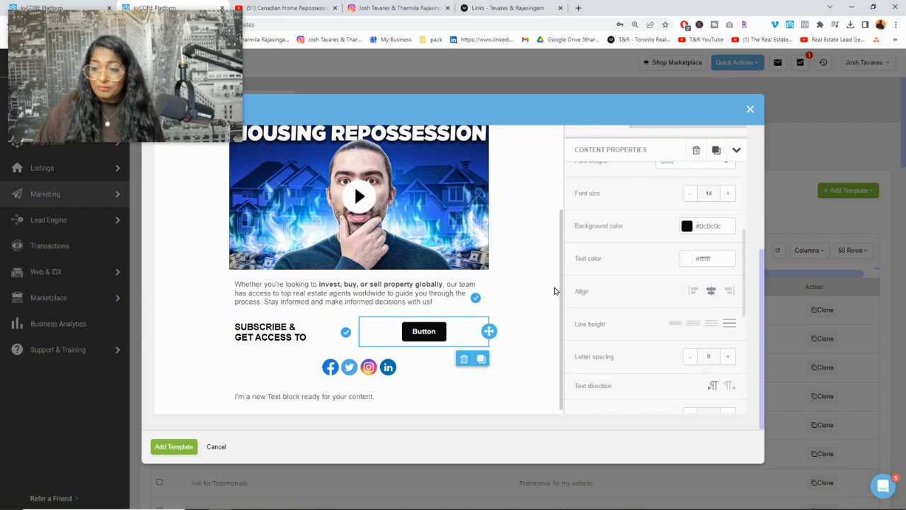
{"action": "left_click", "coordinate": [674, 327]}
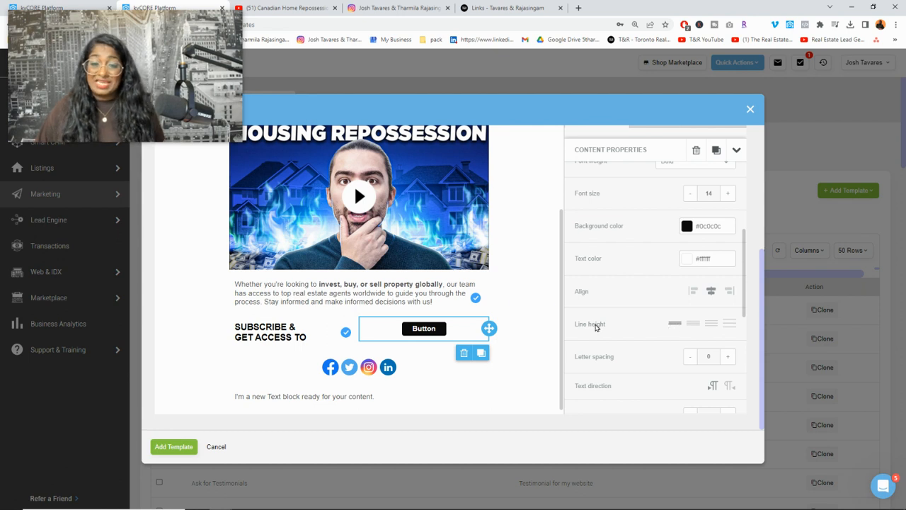
Replace the button's label with "Browse Newly Listed Properties in the GTA"
{"action": "double_click", "coordinate": [414, 328]}
{"action": "type", "text": "Bro"}
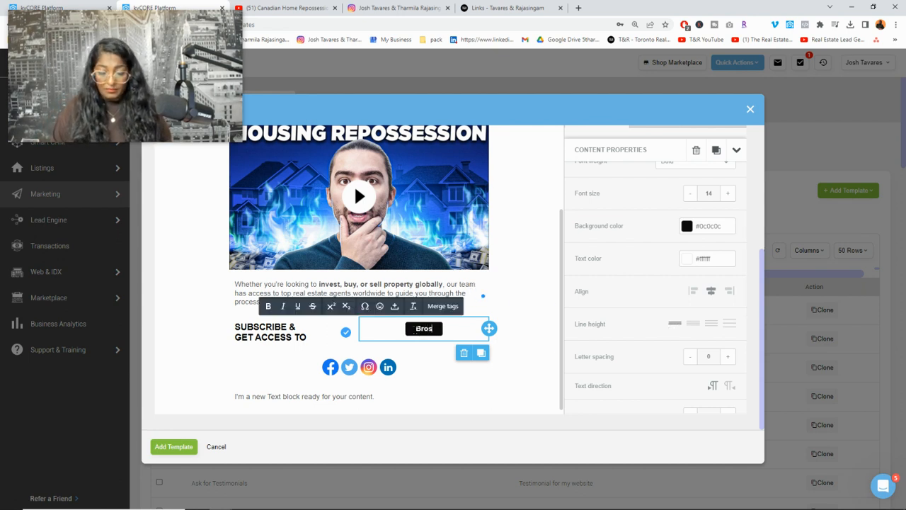
{"action": "type", "text": "wse Newly Liste"}
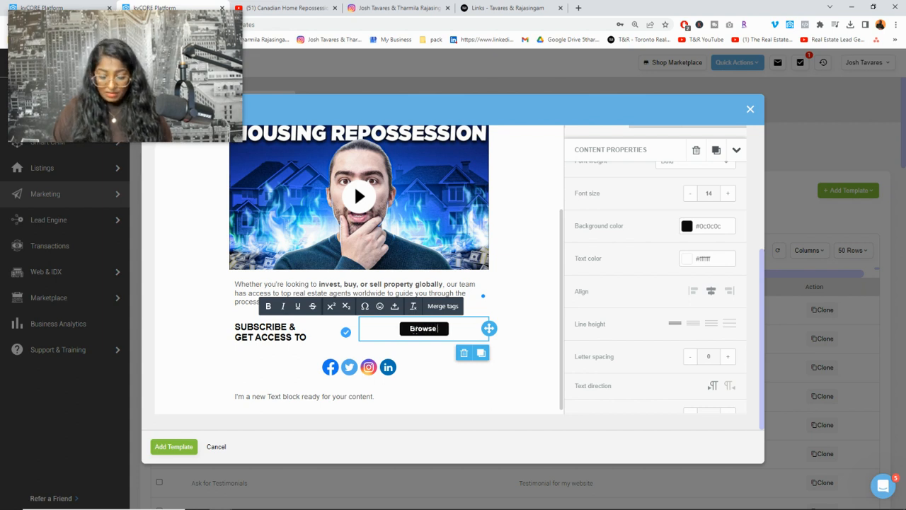
{"action": "type", "text": "d"}
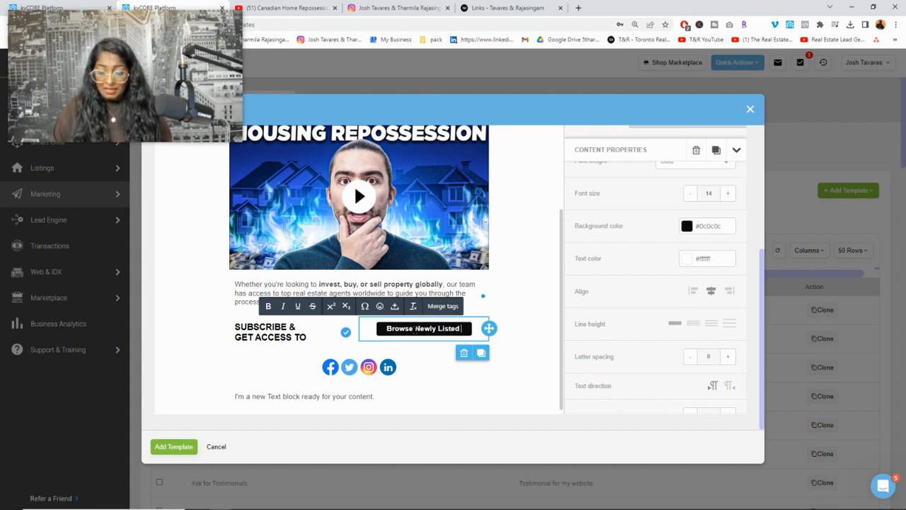
{"action": "type", "text": " Prp"}
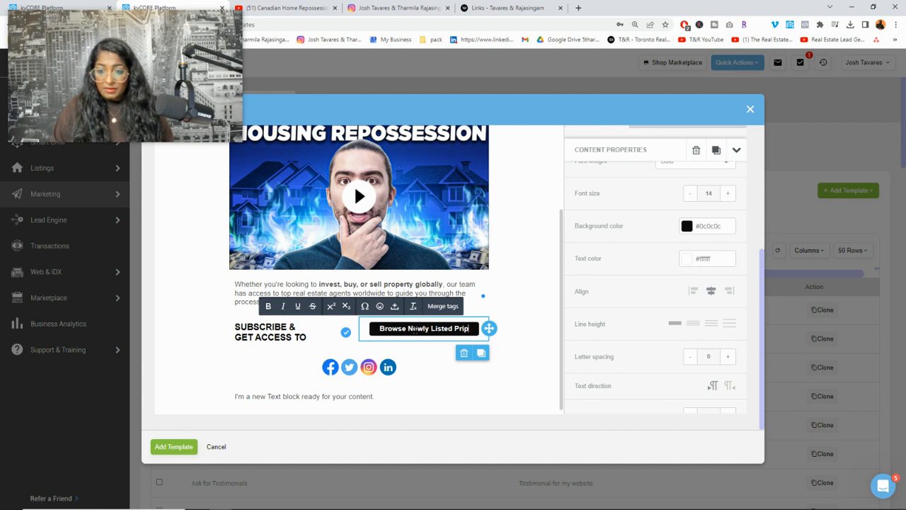
{"action": "key", "text": "BackSpace"}
{"action": "type", "text": "operti"}
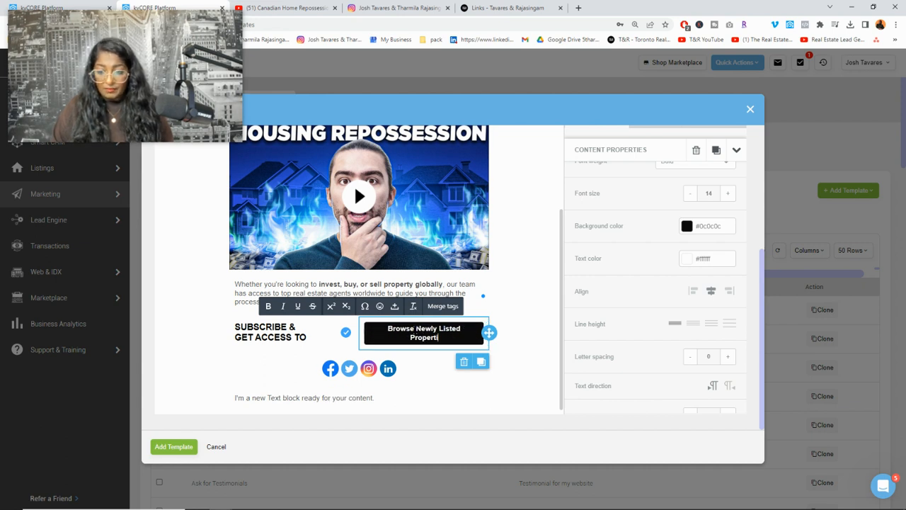
{"action": "type", "text": "es in the GTA"}
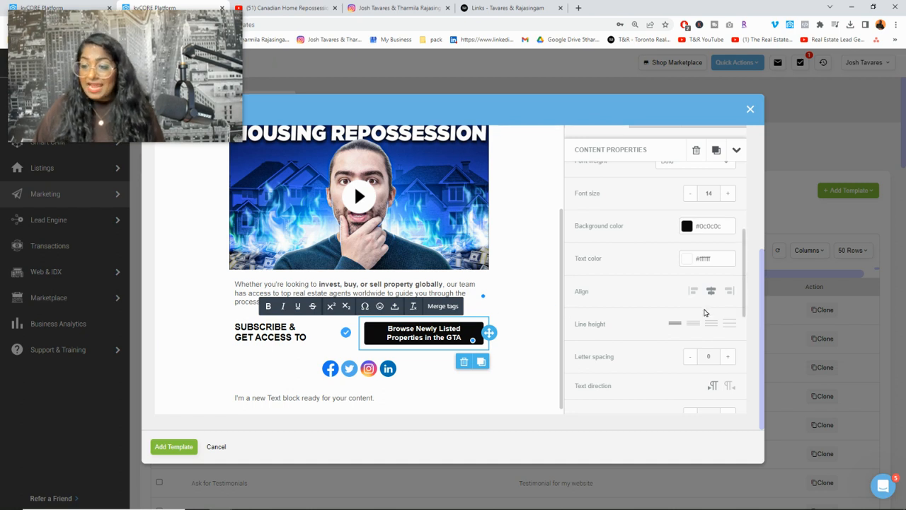
Set the line height of the button's label to the second-tightest option
{"action": "scroll", "coordinate": [707, 313], "scroll_direction": "down", "scroll_amount": 2}
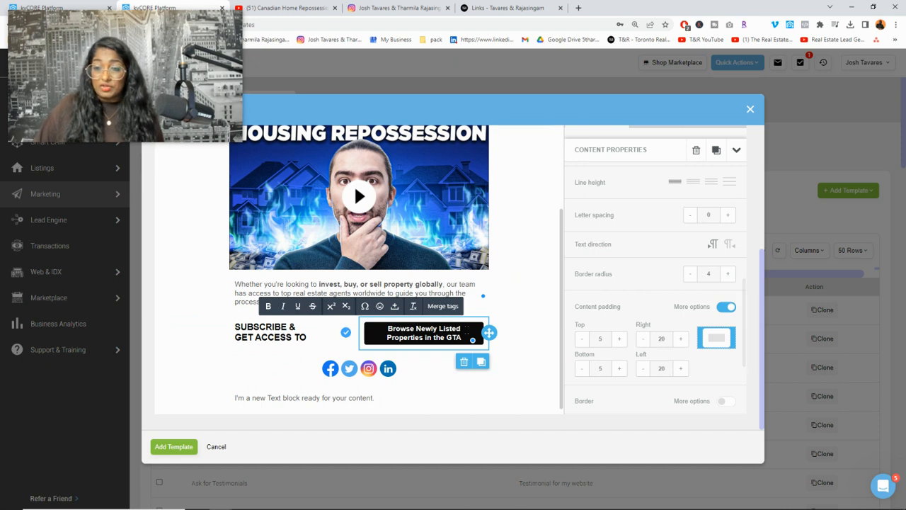
{"action": "triple_click", "coordinate": [457, 329]}
{"action": "left_click", "coordinate": [691, 183]}
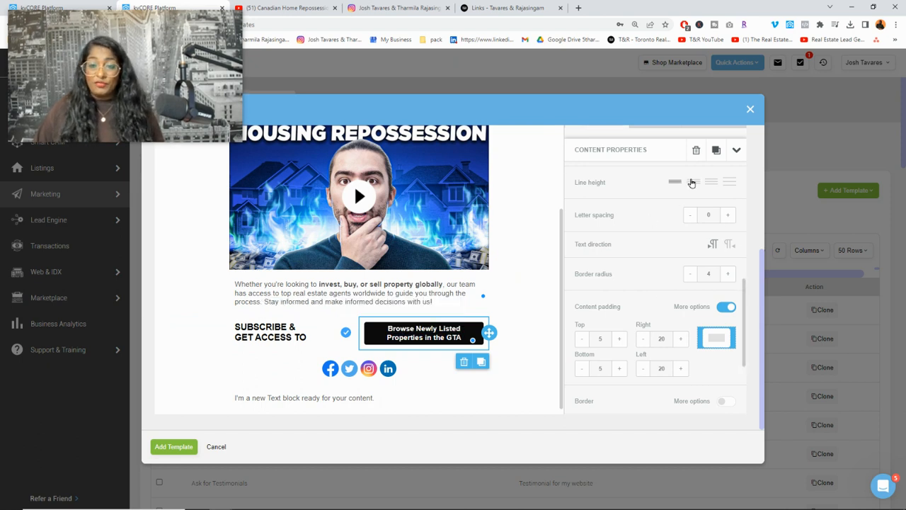
Set the line height of the property-browsing button's label to the tightest option
{"action": "left_click", "coordinate": [674, 183]}
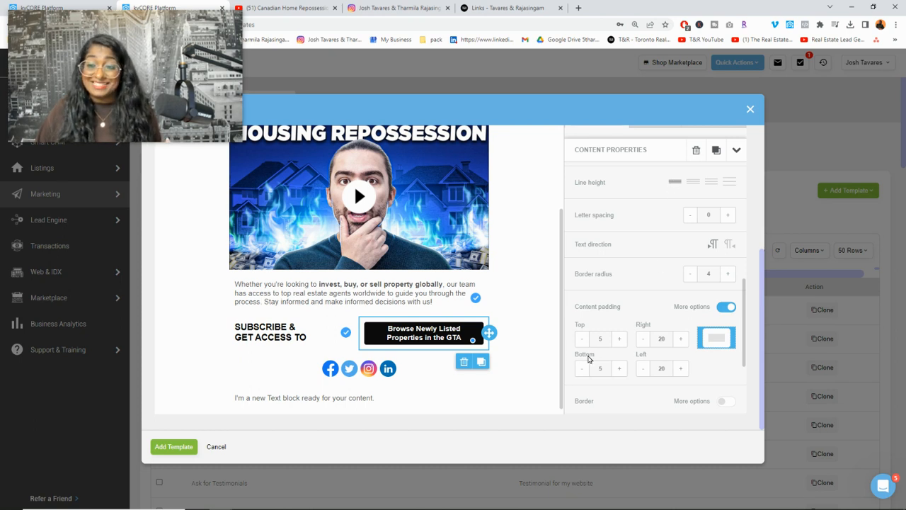
Change the social media block's icon collection to the dark grey circular icons
{"action": "left_click", "coordinate": [306, 378]}
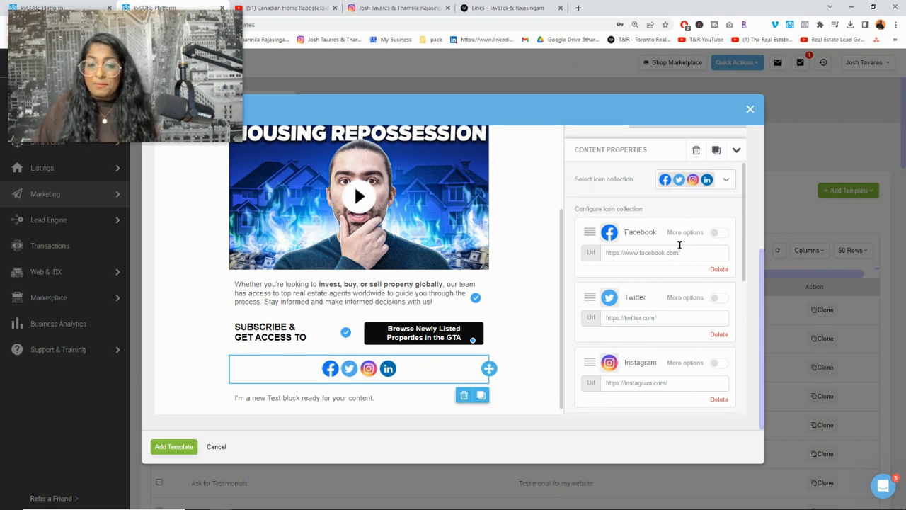
{"action": "left_click", "coordinate": [726, 181]}
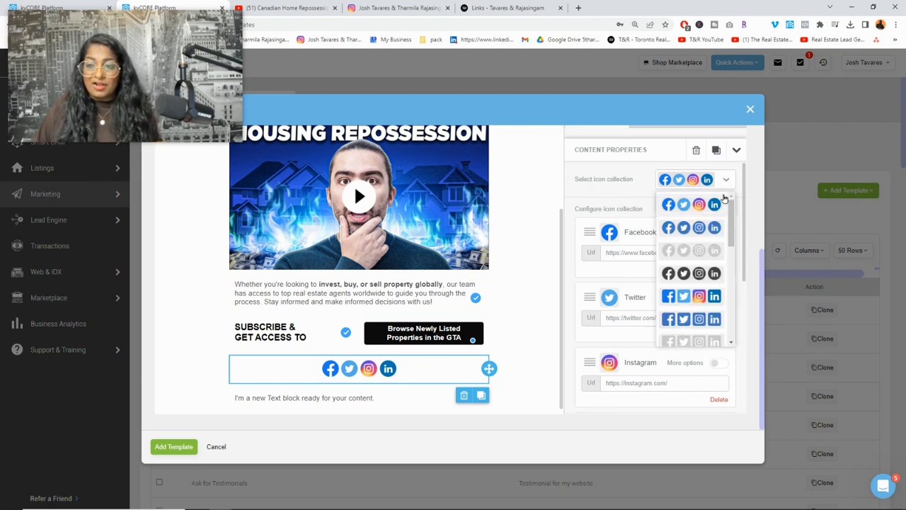
{"action": "left_click", "coordinate": [701, 274]}
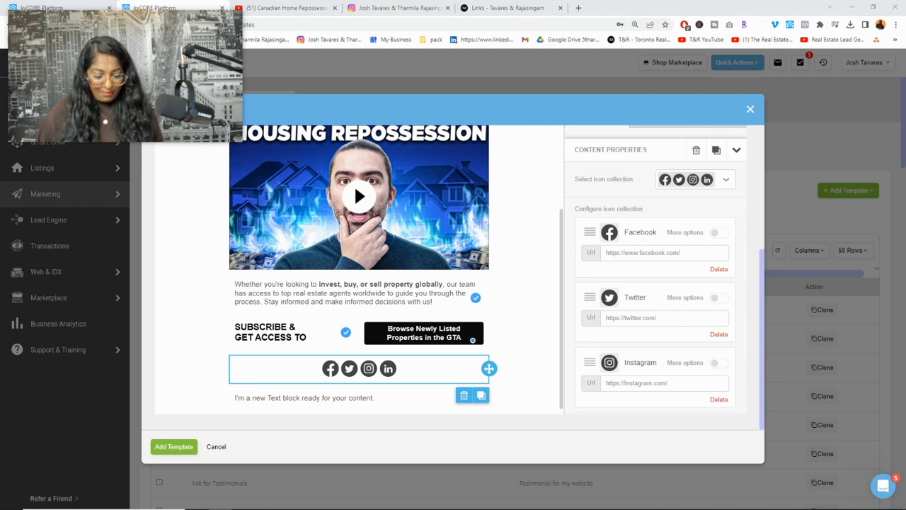
Replace the link URLs of both the Facebook and Twitter icons with the team's Facebook page address
{"action": "left_click", "coordinate": [645, 253]}
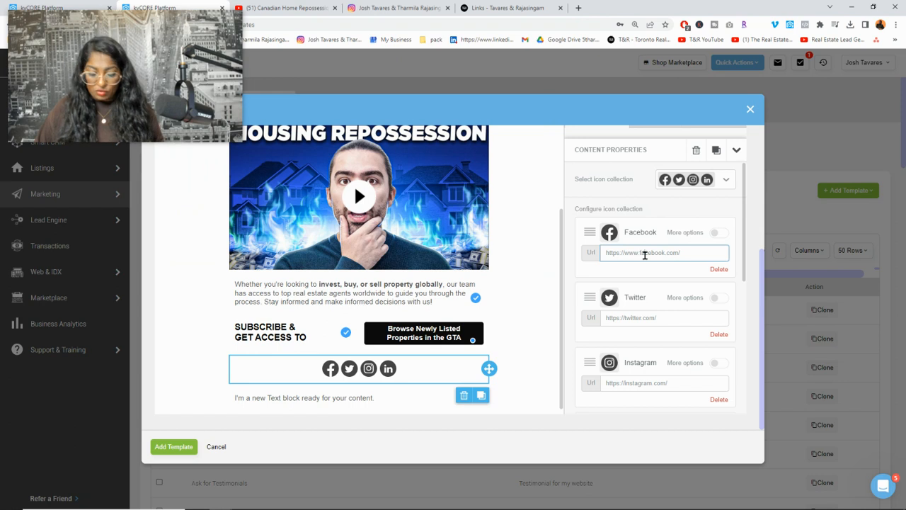
{"action": "left_click", "coordinate": [401, 9]}
{"action": "left_click", "coordinate": [467, 8]}
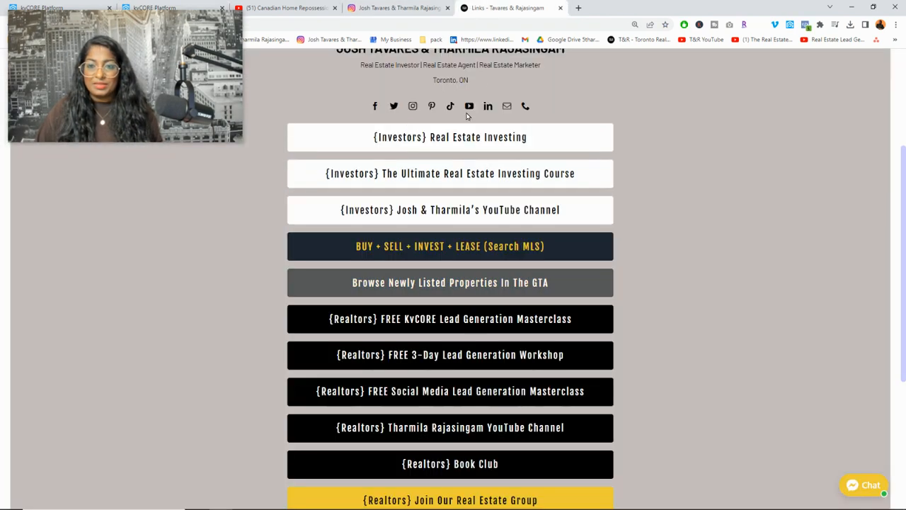
{"action": "left_click", "coordinate": [206, 6]}
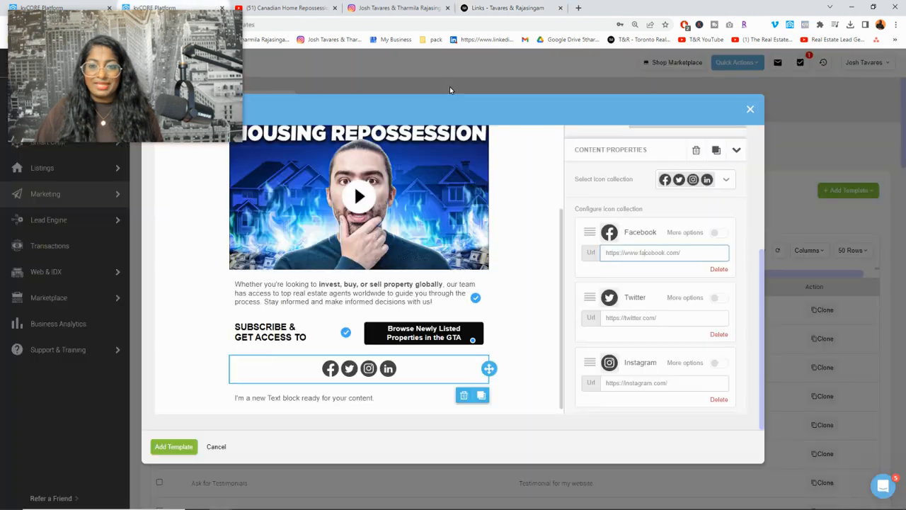
{"action": "triple_click", "coordinate": [662, 253]}
{"action": "key", "text": "ctrl+v"}
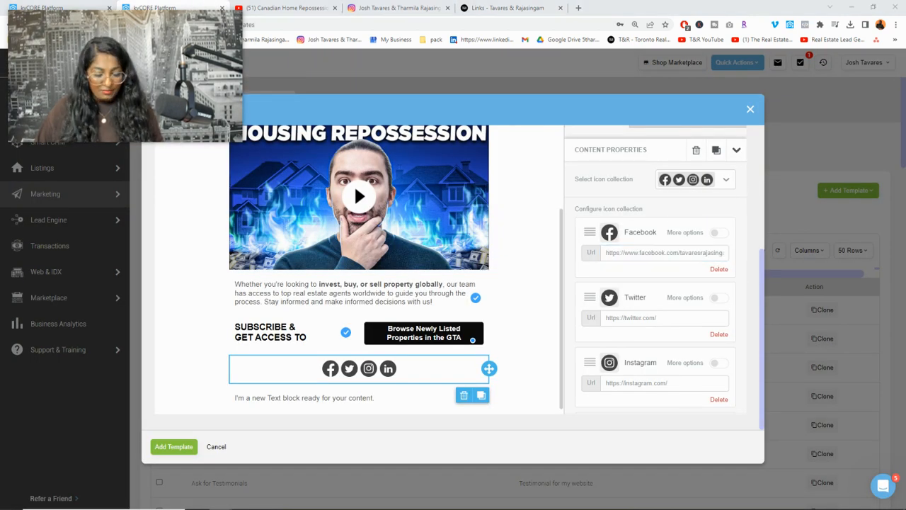
{"action": "triple_click", "coordinate": [662, 318]}
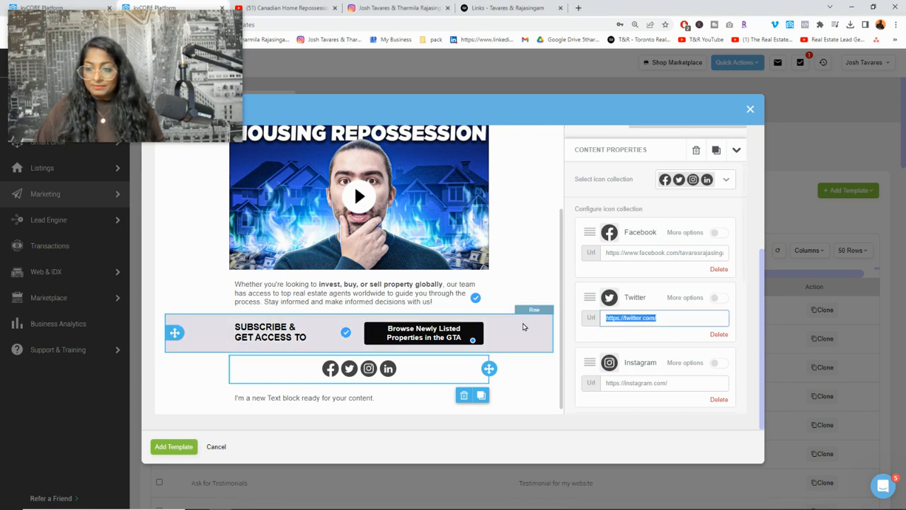
{"action": "type", "text": "https://www.facebook.com/tavaresrajasingam"}
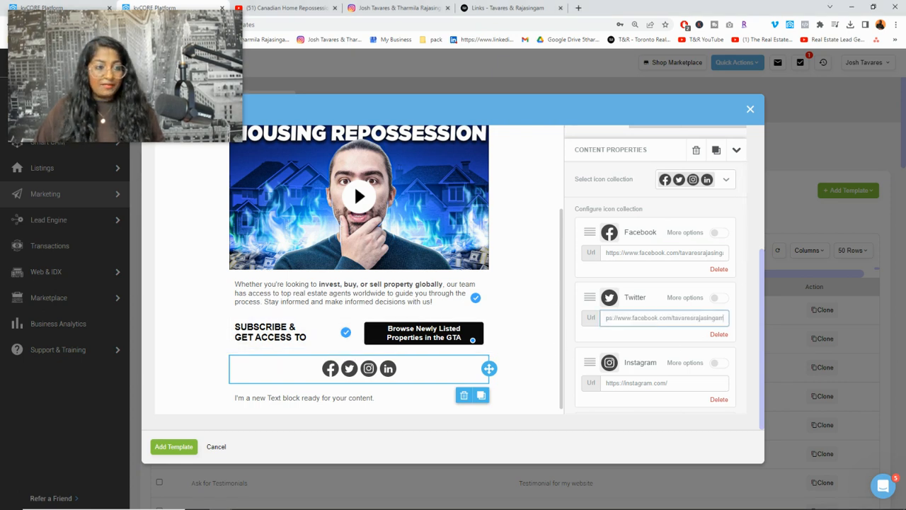
Replace the Instagram icon's link URL with the team's Instagram profile address
{"action": "key", "text": "alt+Tab"}
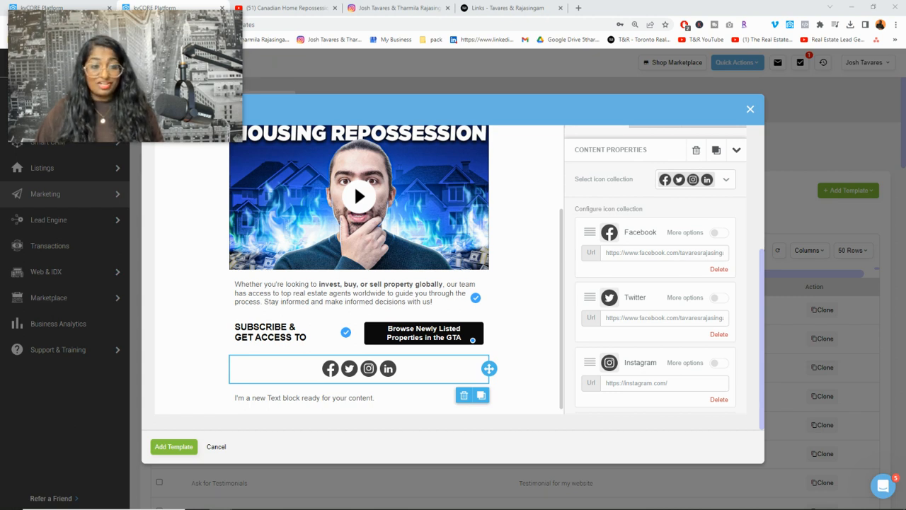
{"action": "triple_click", "coordinate": [633, 381]}
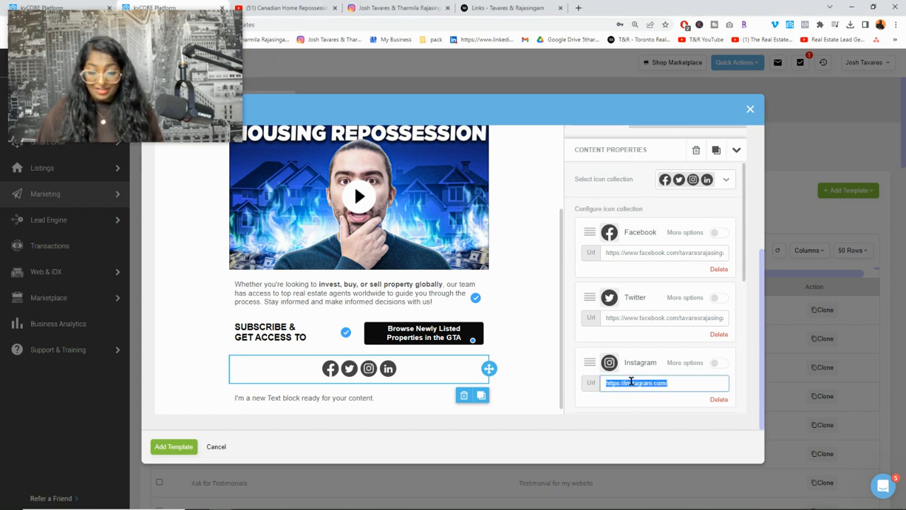
{"action": "type", "text": "https://www.instagram.com/tavaresrajasingam/"}
Replace the LinkedIn icon's link URL with the team's LinkedIn company page address
{"action": "scroll", "coordinate": [630, 381], "scroll_direction": "down", "scroll_amount": 1}
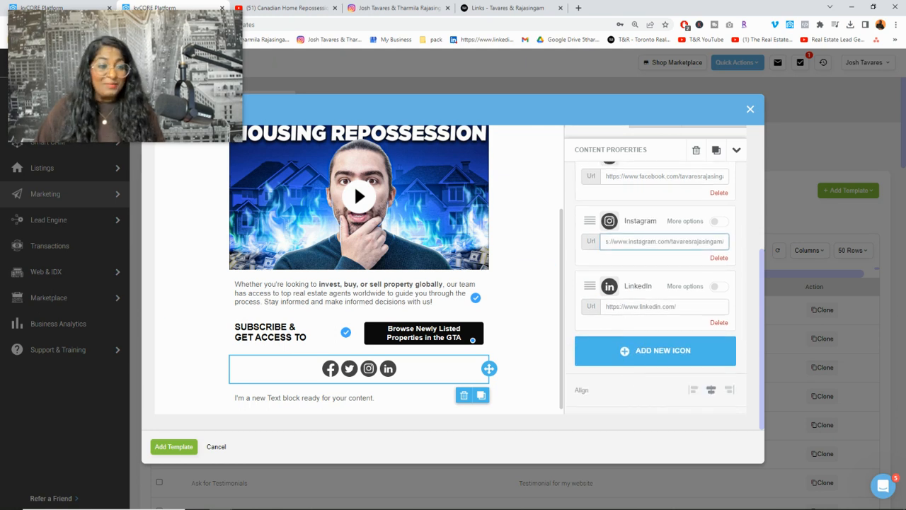
{"action": "key", "text": "alt+Tab"}
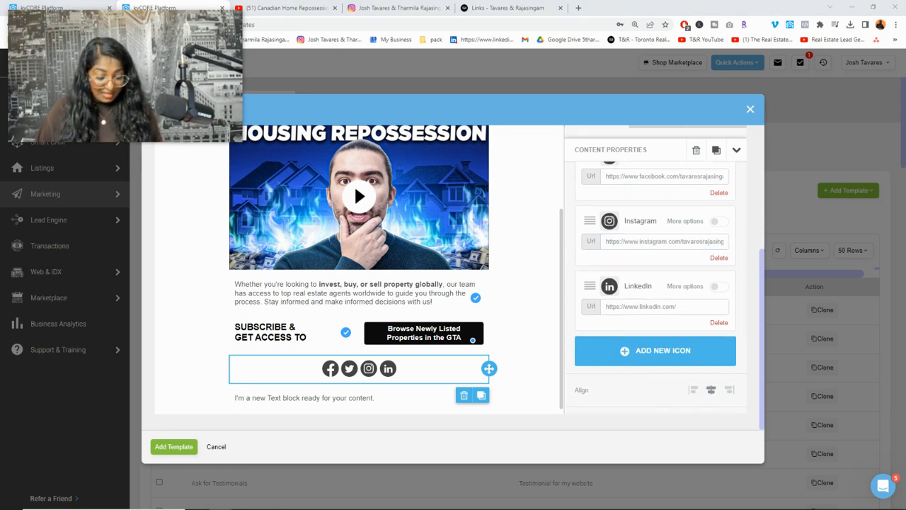
{"action": "left_click_drag", "start_coordinate": [708, 307], "coordinate": [565, 313]}
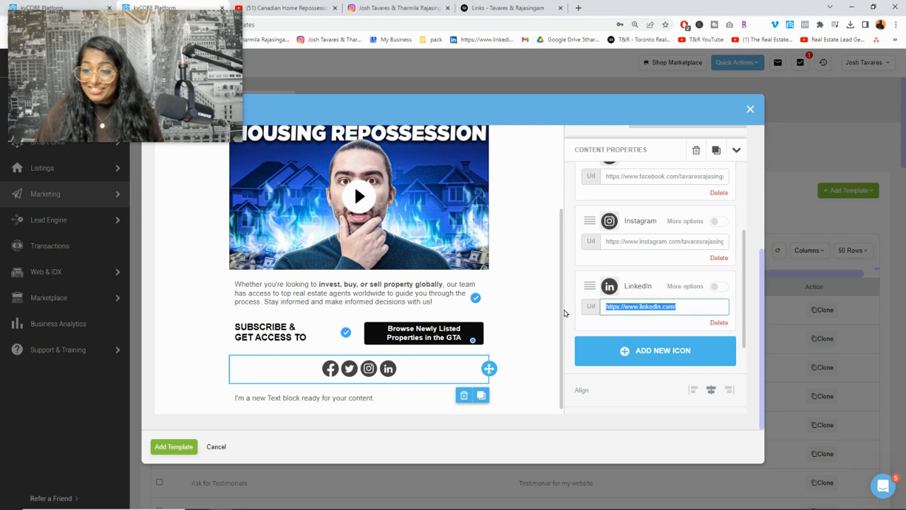
{"action": "key", "text": "ctrl+v"}
Add a YouTube follow icon to the social block and set its URL to the team's YouTube channel address
{"action": "left_click", "coordinate": [674, 352]}
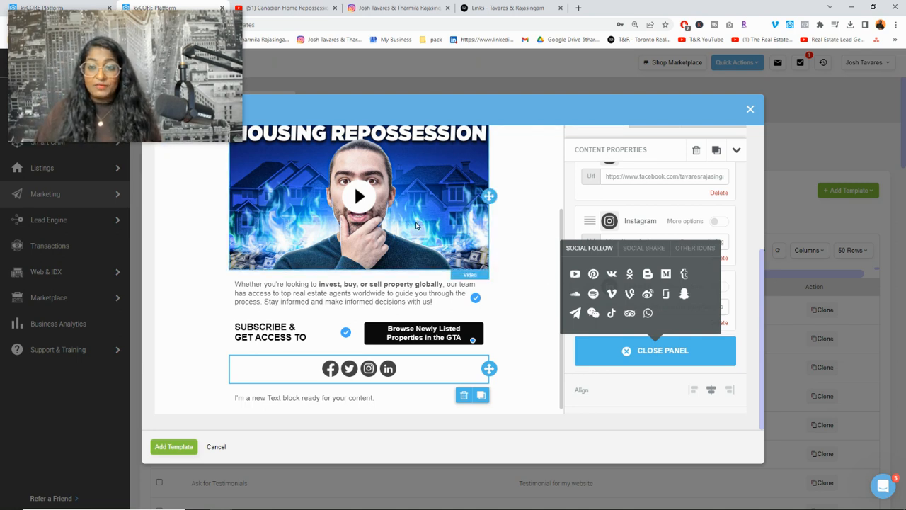
{"action": "left_click", "coordinate": [576, 275]}
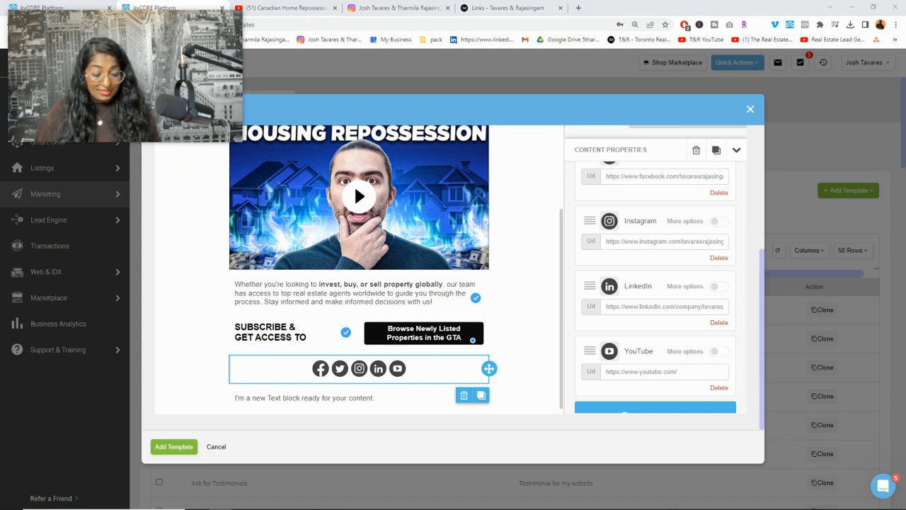
{"action": "scroll", "coordinate": [679, 369], "scroll_direction": "down", "scroll_amount": 1}
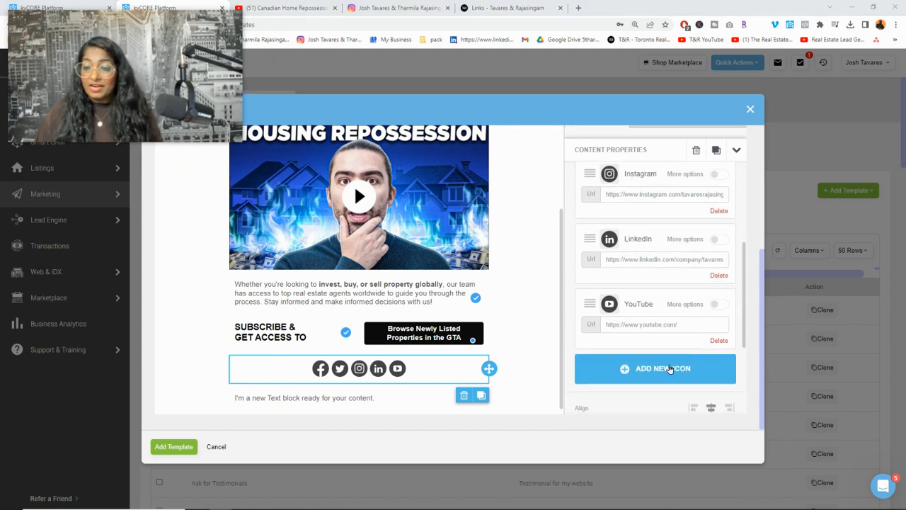
{"action": "left_click", "coordinate": [664, 324]}
{"action": "triple_click", "coordinate": [691, 324]}
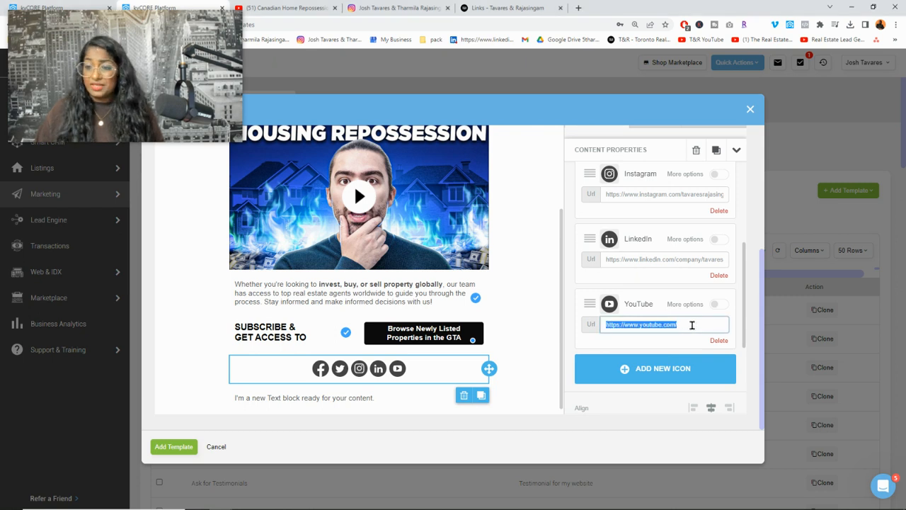
{"action": "key", "text": "ctrl+v"}
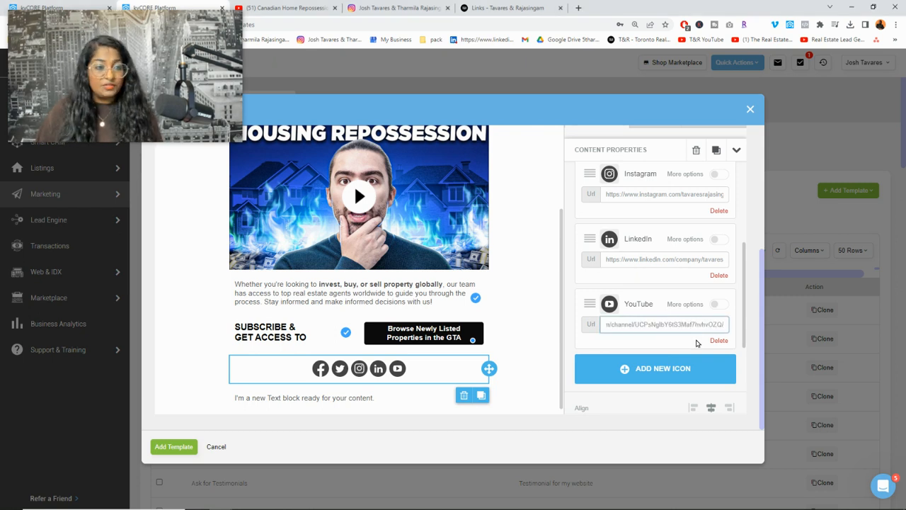
Add a Pinterest follow icon to the social block and set its URL to the team's pinterest.ca profile
{"action": "left_click", "coordinate": [634, 378]}
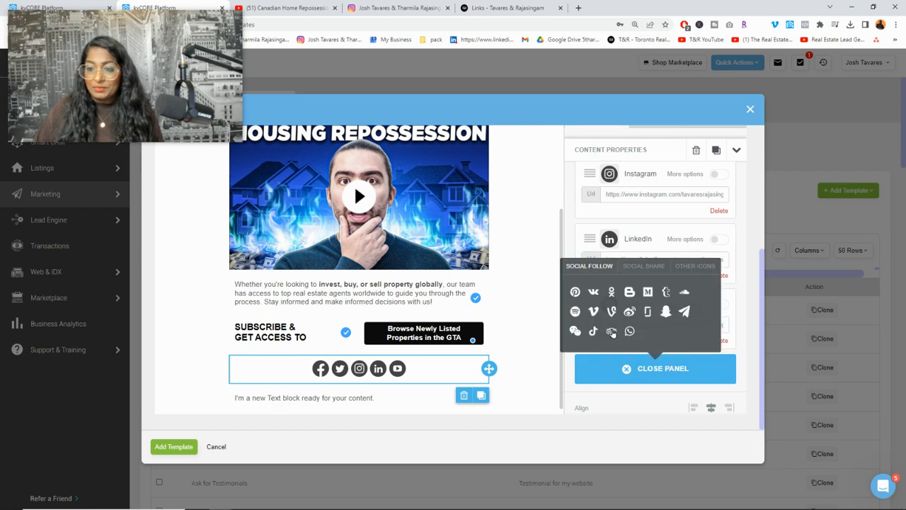
{"action": "left_click", "coordinate": [575, 292]}
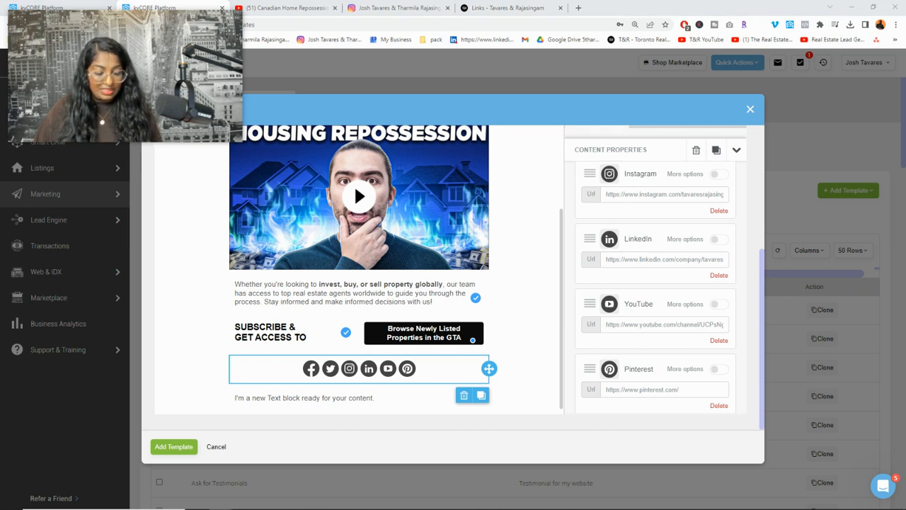
{"action": "triple_click", "coordinate": [684, 389]}
{"action": "type", "text": "https://www.pinterest.ca/tavaresrajasingam/"}
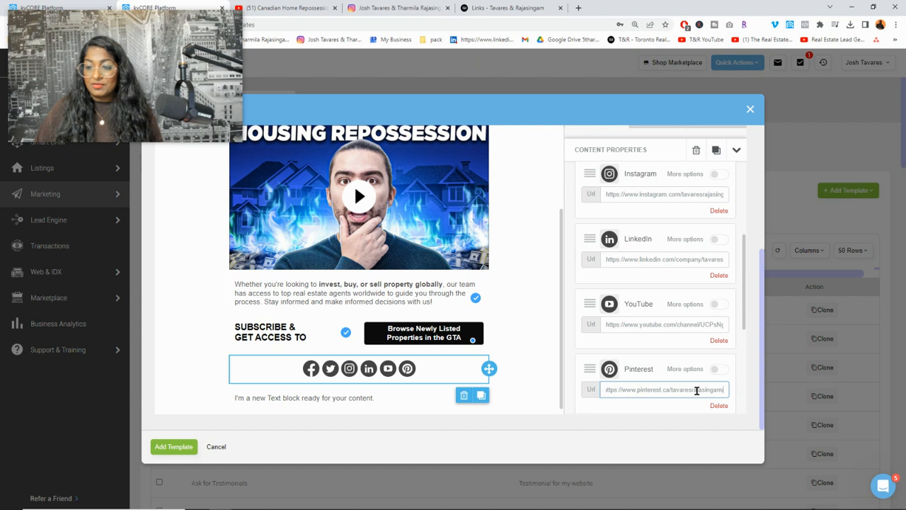
Try an icon spacing of 10 for the social block and set it back to 5
{"action": "scroll", "coordinate": [697, 390], "scroll_direction": "down", "scroll_amount": 2}
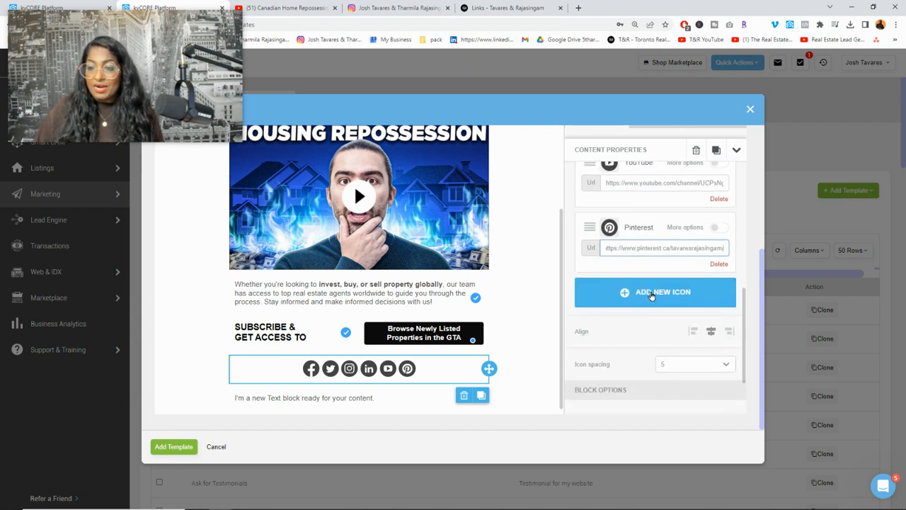
{"action": "scroll", "coordinate": [683, 346], "scroll_direction": "down", "scroll_amount": 1}
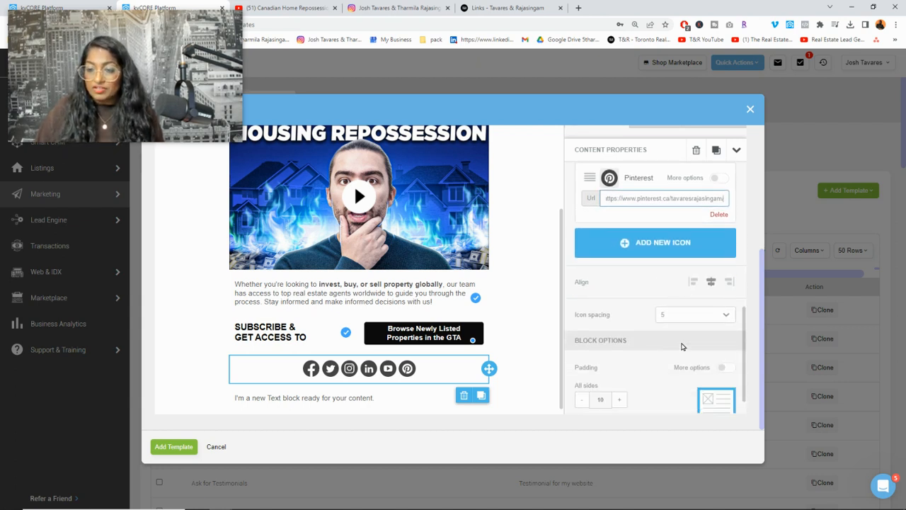
{"action": "scroll", "coordinate": [683, 346], "scroll_direction": "down", "scroll_amount": 1}
{"action": "left_click", "coordinate": [684, 289]}
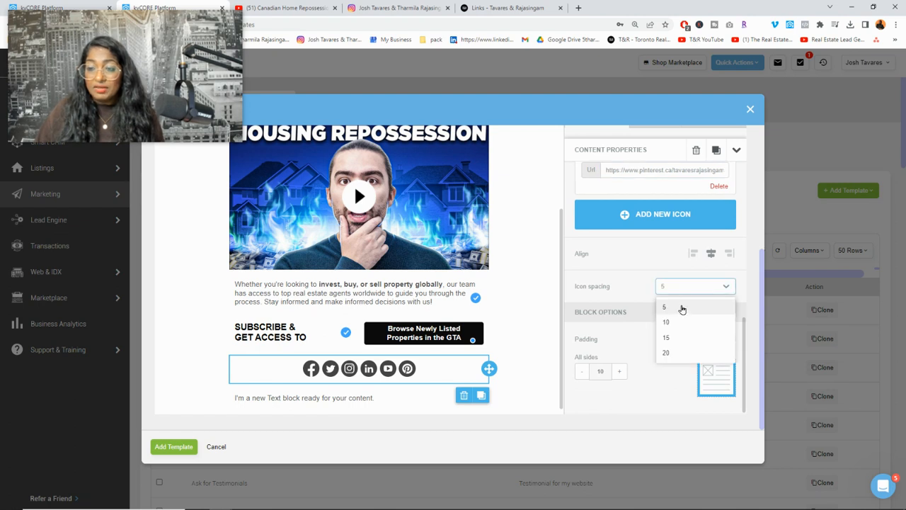
{"action": "left_click", "coordinate": [676, 324]}
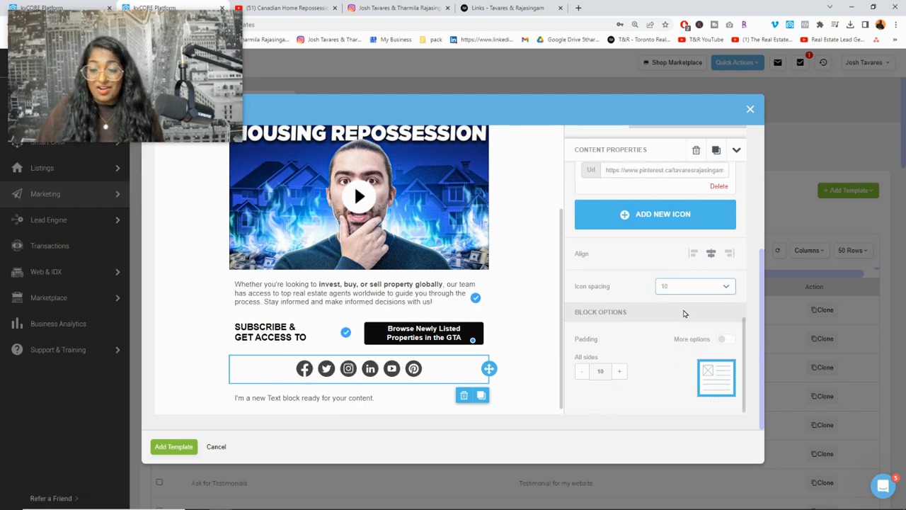
{"action": "left_click", "coordinate": [684, 287]}
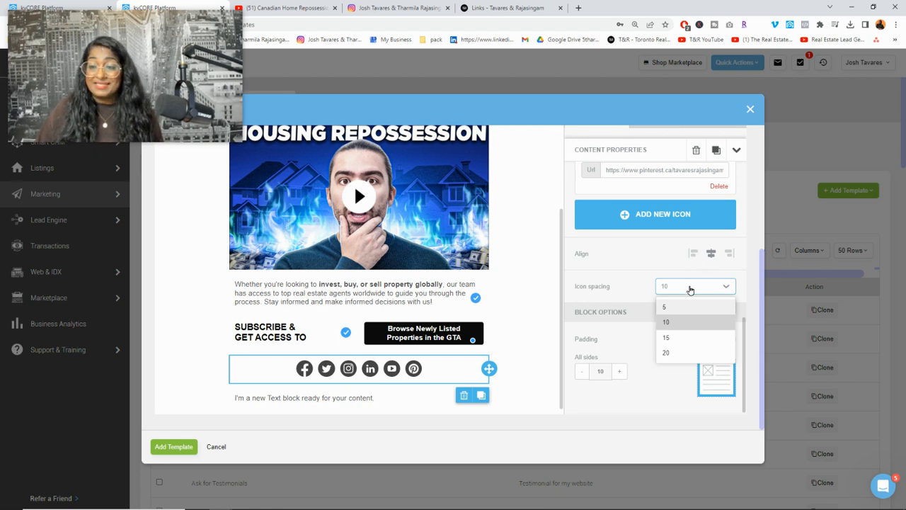
{"action": "left_click", "coordinate": [683, 306]}
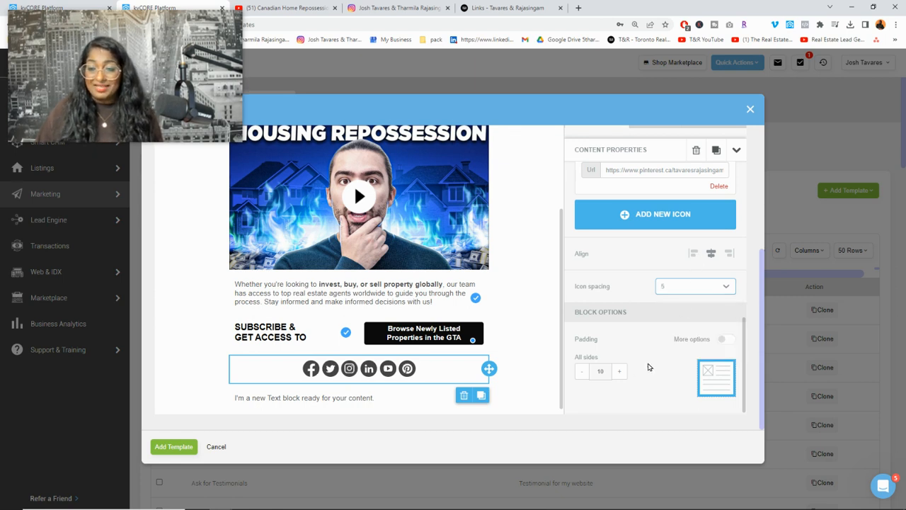
{"action": "scroll", "coordinate": [658, 354], "scroll_direction": "up", "scroll_amount": 2}
{"action": "scroll", "coordinate": [666, 337], "scroll_direction": "up", "scroll_amount": 3}
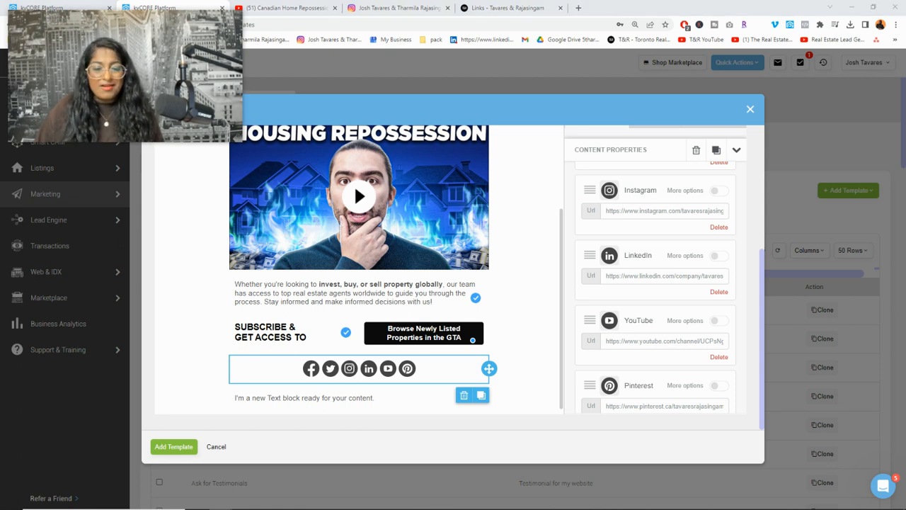
Copy the Louis Pasteur quote "Fortune favors the prepared mind." from the footer of the team's Links web page
{"action": "left_click", "coordinate": [488, 7]}
{"action": "scroll", "coordinate": [450, 212], "scroll_direction": "down", "scroll_amount": 3}
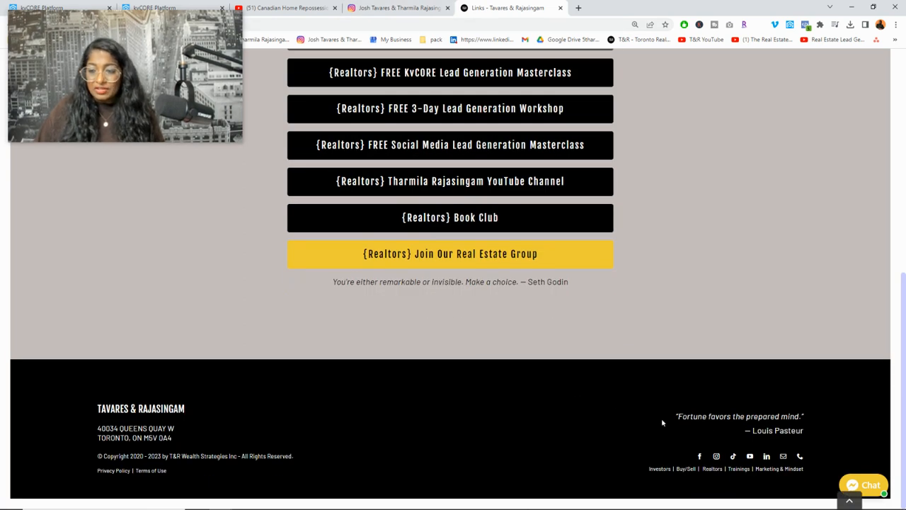
{"action": "left_click_drag", "start_coordinate": [662, 423], "coordinate": [826, 432]}
{"action": "key", "text": "ctrl+c"}
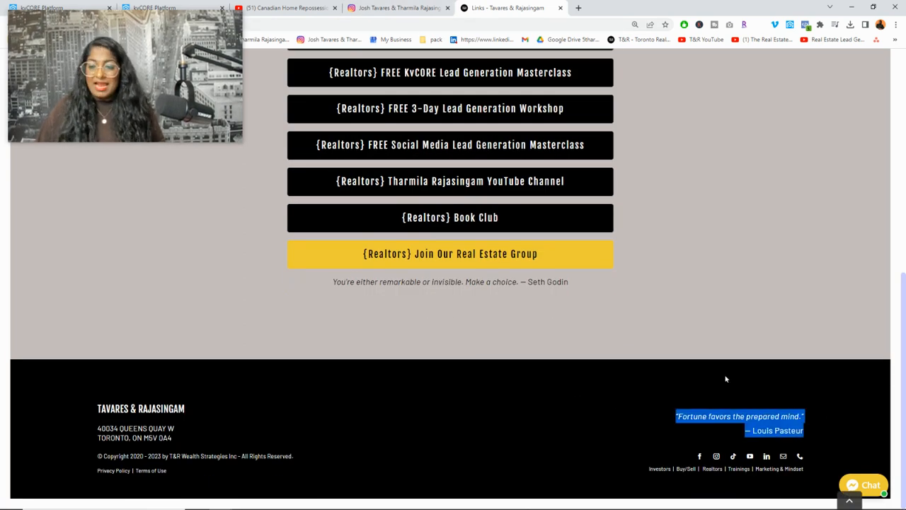
Replace the placeholder text below the social icons in the email template with the copied Louis Pasteur quote
{"action": "left_click", "coordinate": [199, 5]}
{"action": "left_click", "coordinate": [327, 396]}
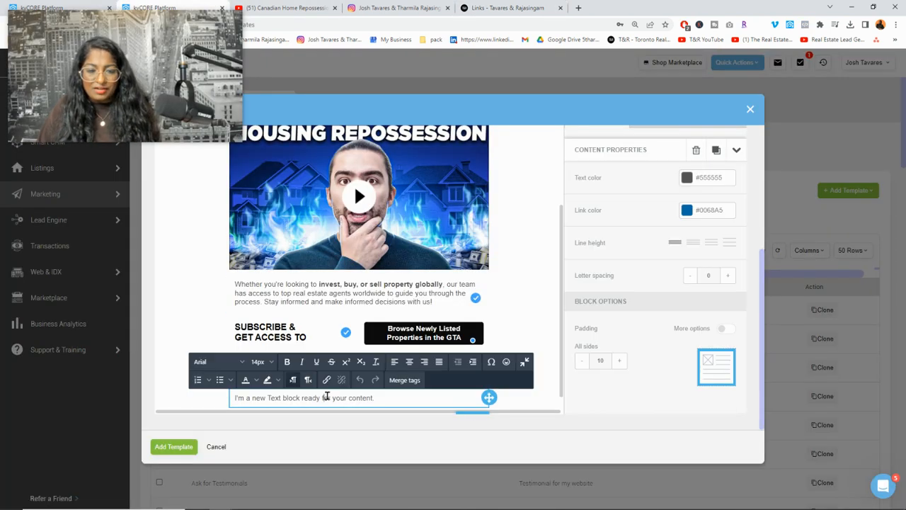
{"action": "triple_click", "coordinate": [371, 403]}
{"action": "key", "text": "ctrl+v"}
Center the quote and its attribution line and make both bold
{"action": "left_click_drag", "start_coordinate": [322, 406], "coordinate": [232, 396]}
{"action": "left_click", "coordinate": [409, 361]}
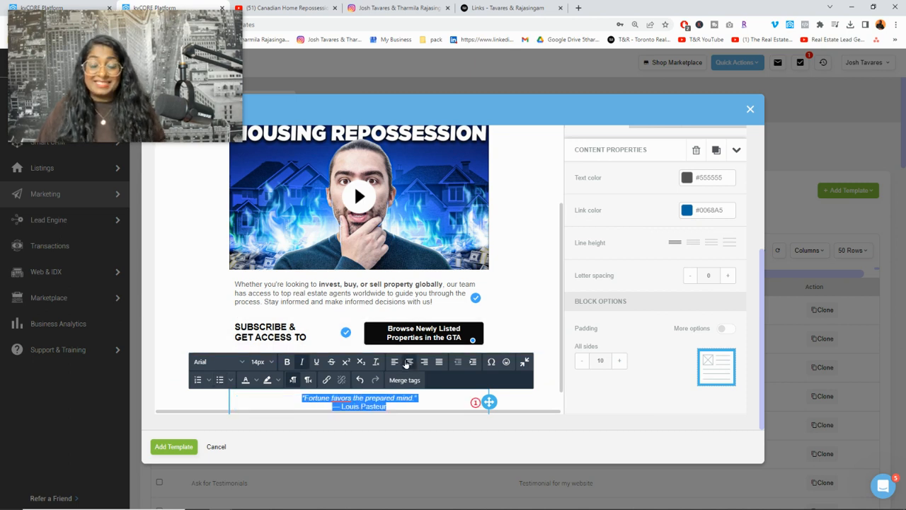
{"action": "left_click", "coordinate": [287, 363]}
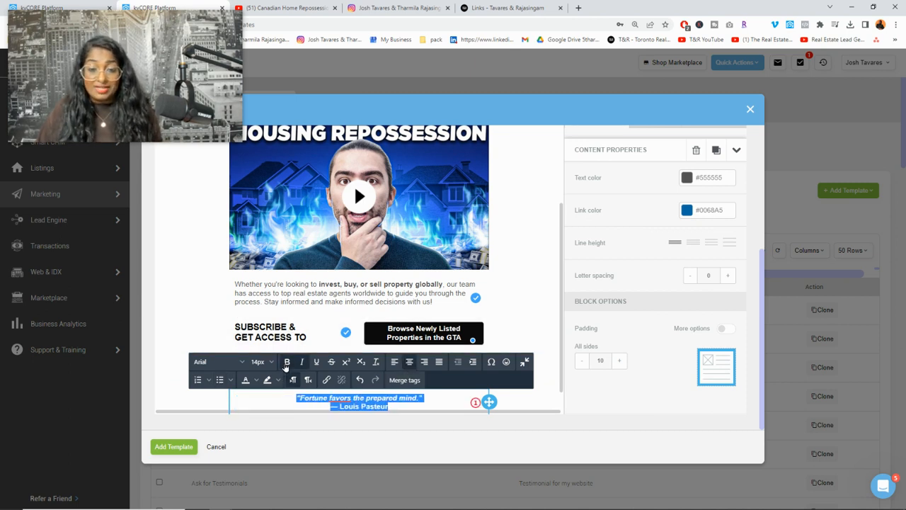
Correct the spelling of "favors" to "favours" in the Louis Pasteur quote using the suggested replacement
{"action": "left_click", "coordinate": [431, 408]}
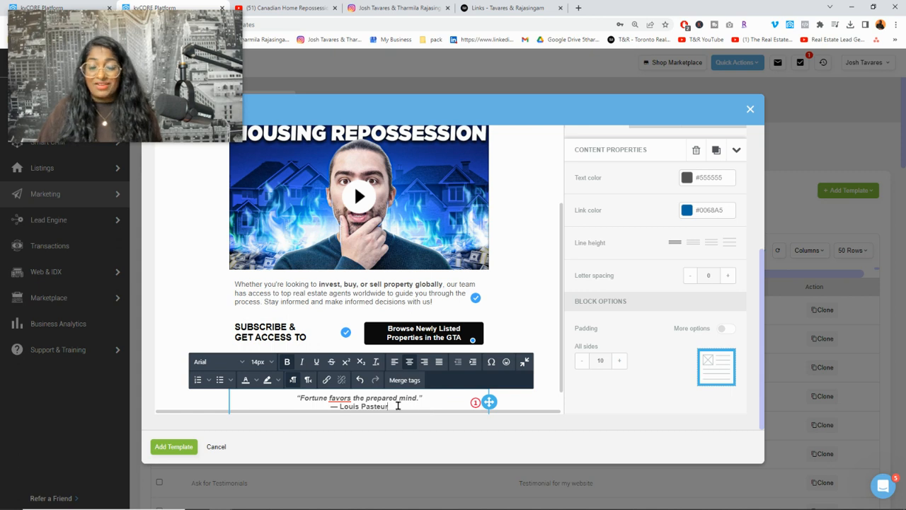
{"action": "left_click", "coordinate": [346, 397]}
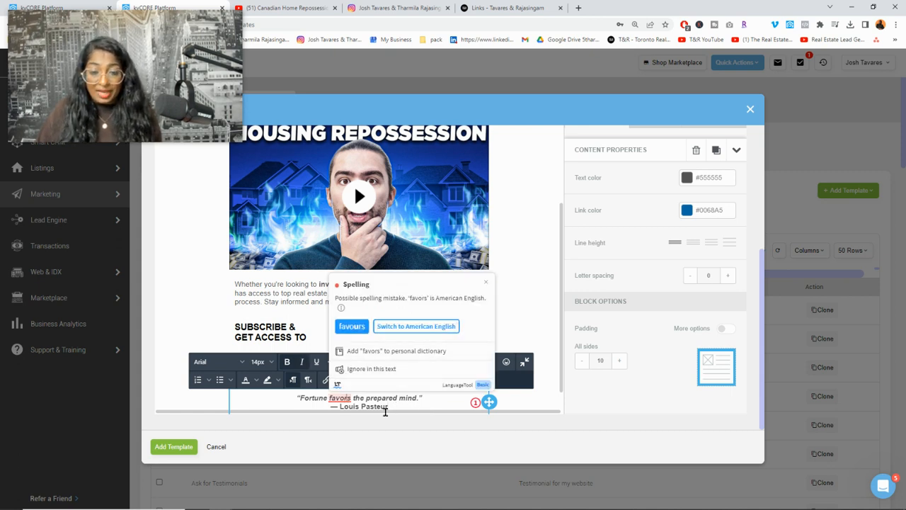
{"action": "left_click", "coordinate": [348, 326]}
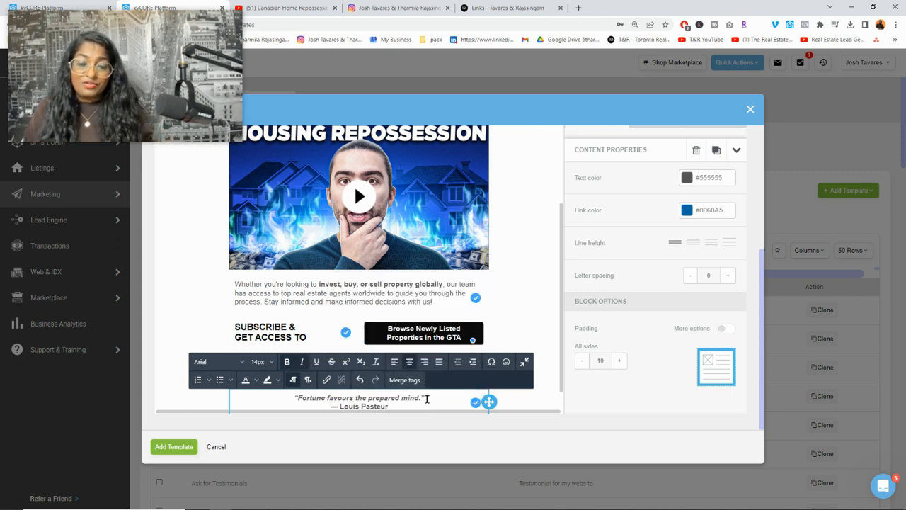
{"action": "left_click", "coordinate": [549, 331]}
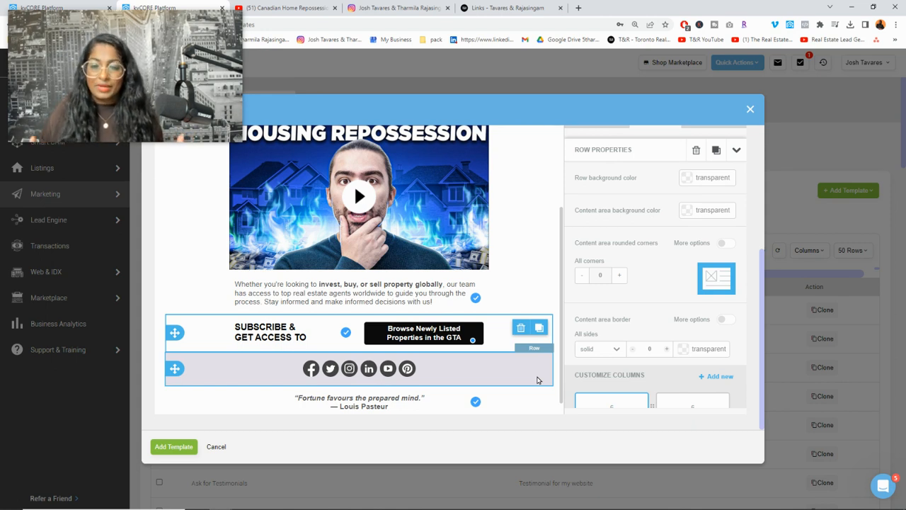
Check the finished email layout from header to closing quote and save it as a template
{"action": "scroll", "coordinate": [536, 381], "scroll_direction": "up", "scroll_amount": 4}
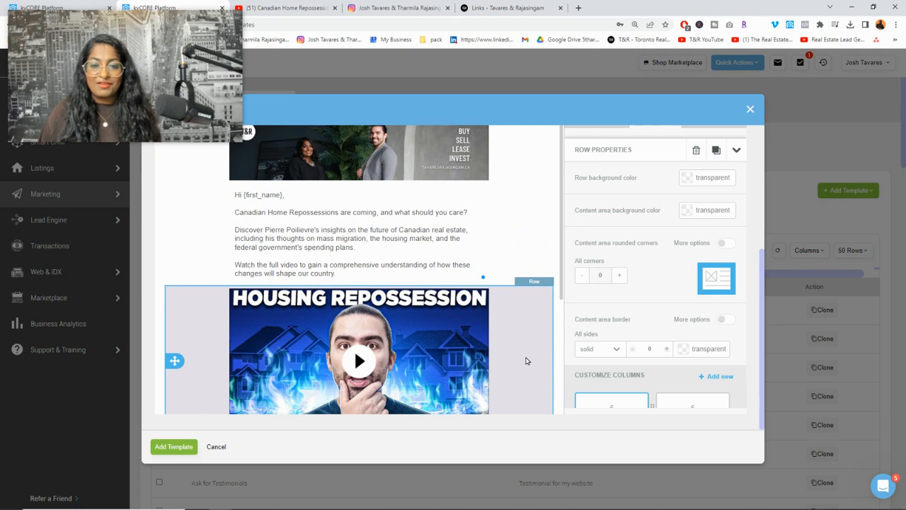
{"action": "scroll", "coordinate": [526, 361], "scroll_direction": "down", "scroll_amount": 3}
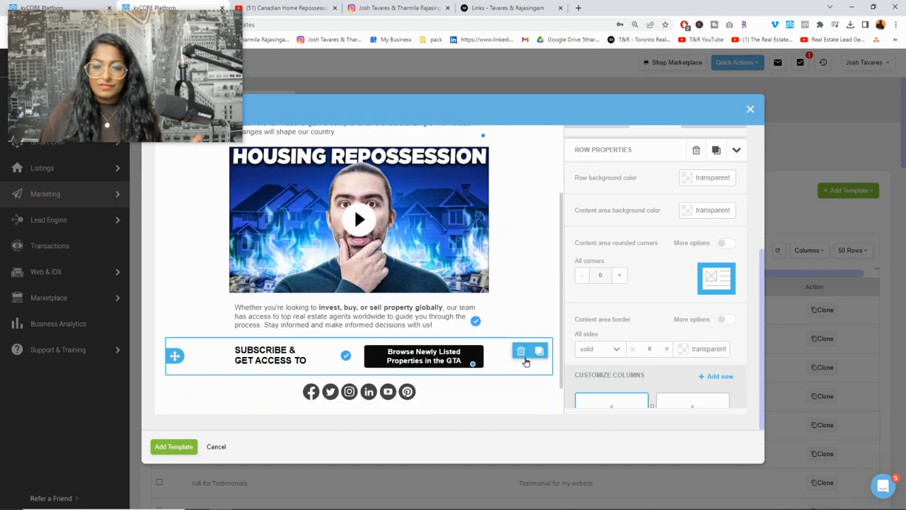
{"action": "scroll", "coordinate": [435, 393], "scroll_direction": "down", "scroll_amount": 1}
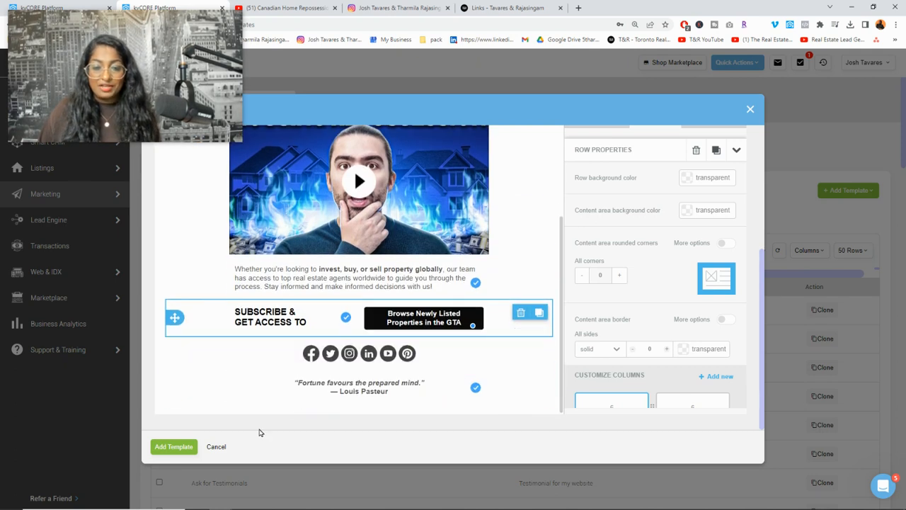
{"action": "scroll", "coordinate": [417, 410], "scroll_direction": "up", "scroll_amount": 4}
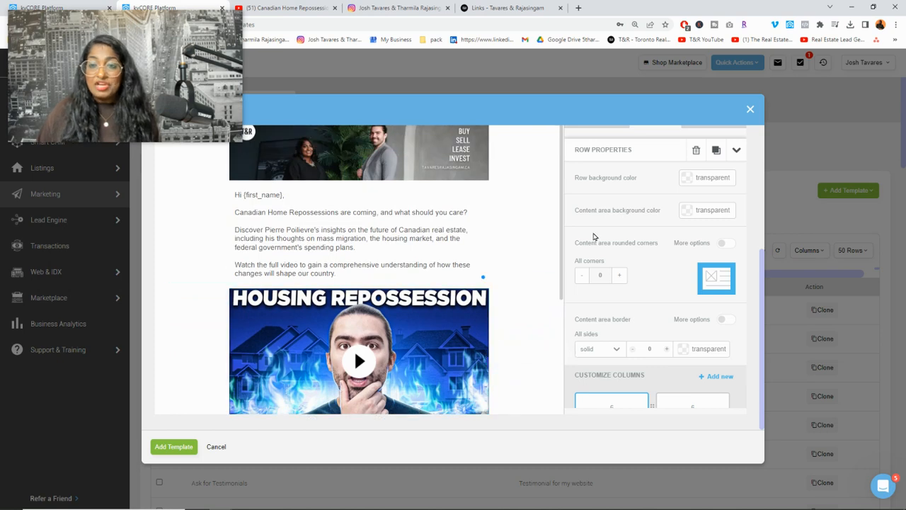
{"action": "scroll", "coordinate": [571, 302], "scroll_direction": "up", "scroll_amount": 3}
{"action": "scroll", "coordinate": [552, 304], "scroll_direction": "up", "scroll_amount": 1}
{"action": "scroll", "coordinate": [525, 310], "scroll_direction": "down", "scroll_amount": 5}
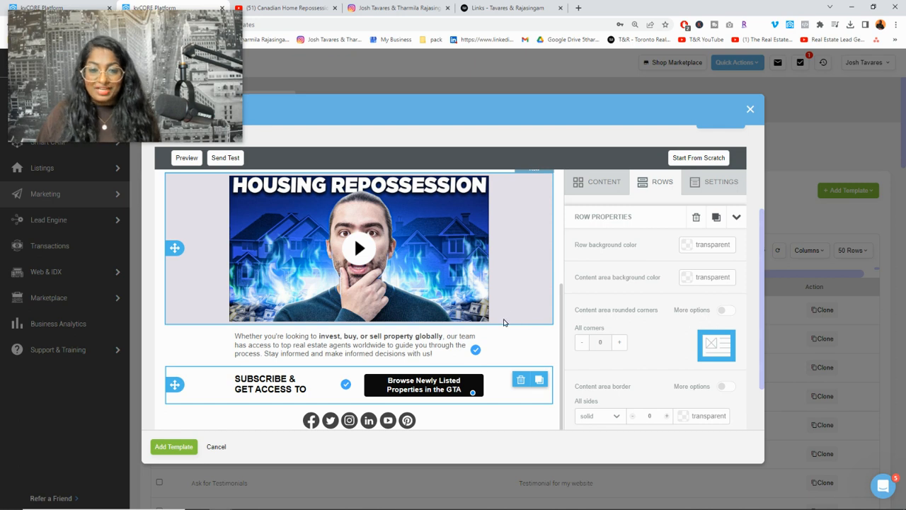
{"action": "left_click", "coordinate": [201, 447]}
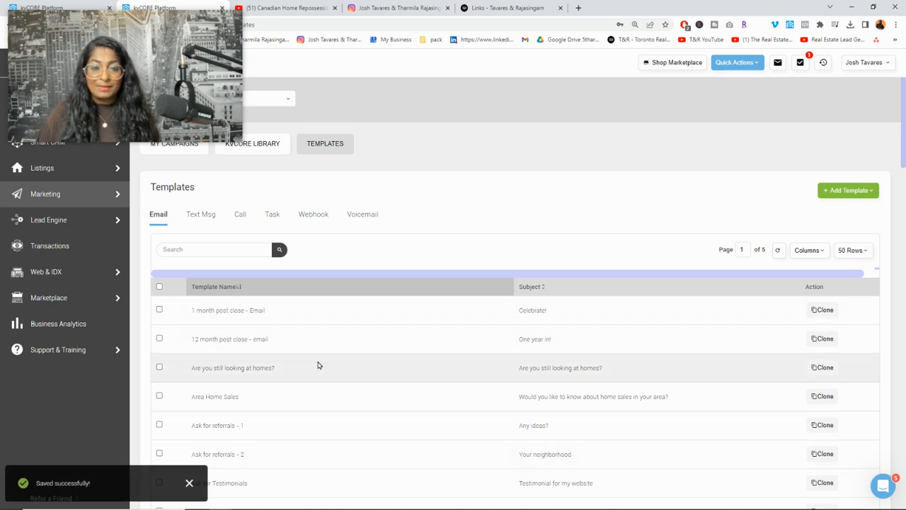
Go to the Scheduled Mass Emails tool among all marketing features and start scheduling a new email
{"action": "mouse_move", "coordinate": [71, 193]}
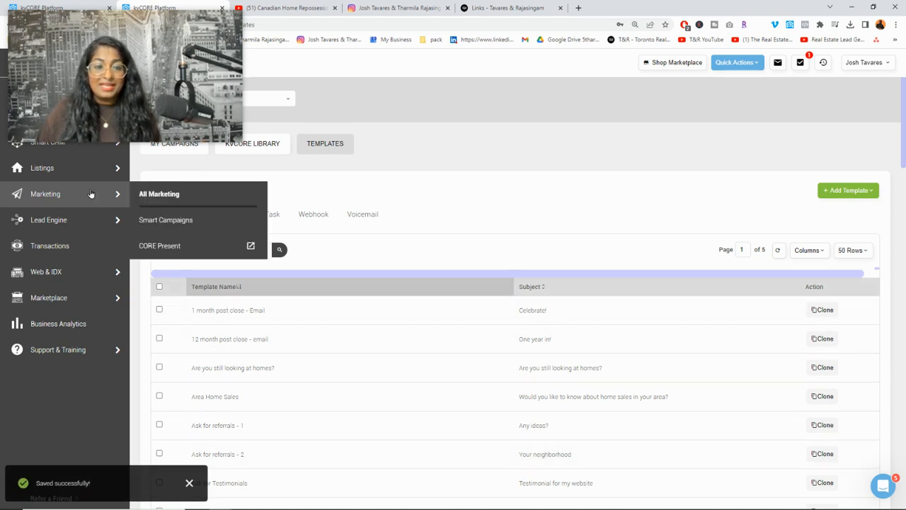
{"action": "left_click", "coordinate": [169, 192]}
{"action": "scroll", "coordinate": [295, 449], "scroll_direction": "down", "scroll_amount": 2}
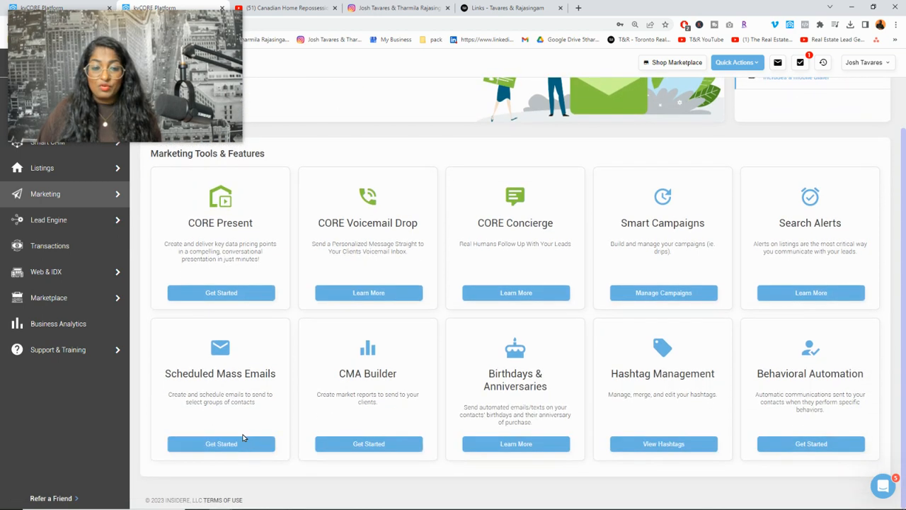
{"action": "left_click", "coordinate": [237, 440]}
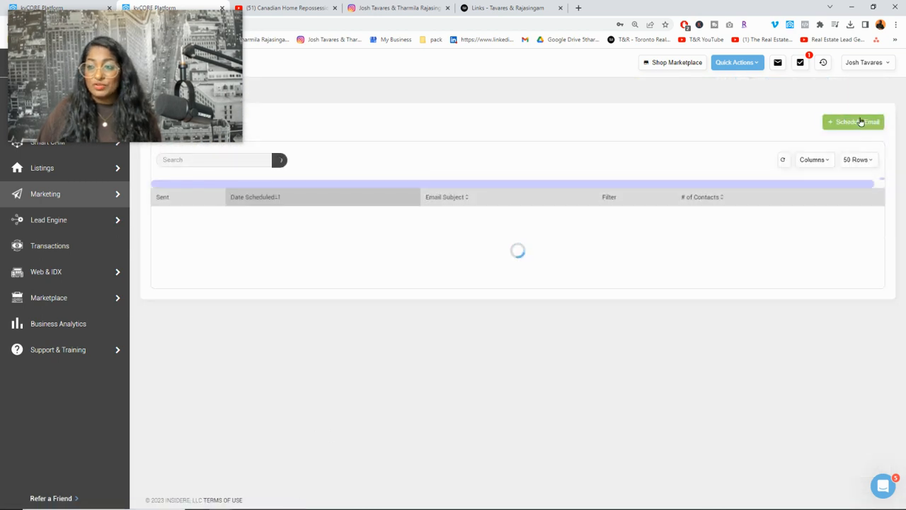
{"action": "left_click", "coordinate": [861, 122]}
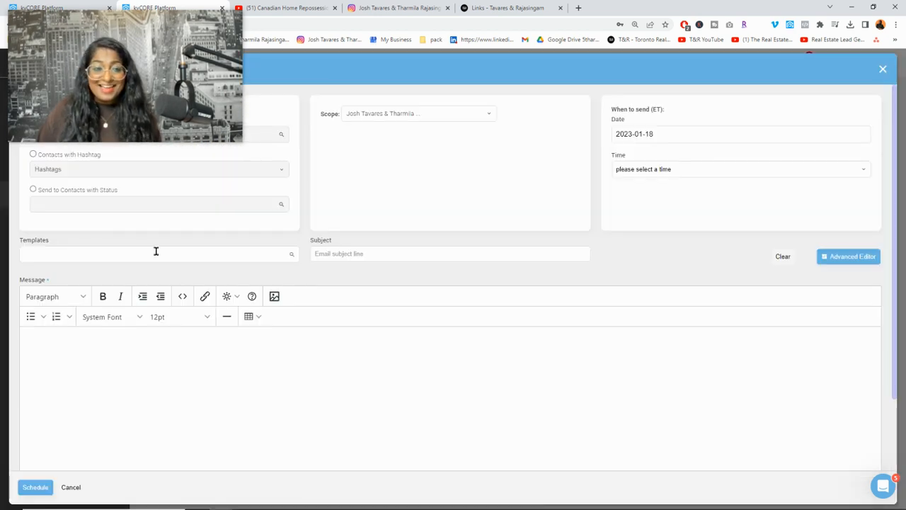
Load the "NEW YouTube Video" template into the scheduled email and look through its content
{"action": "left_click", "coordinate": [108, 255]}
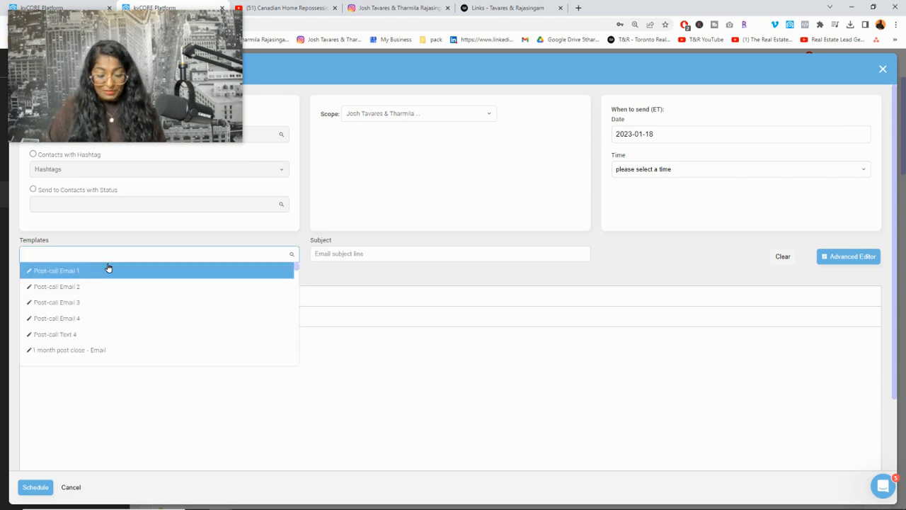
{"action": "type", "text": "New"}
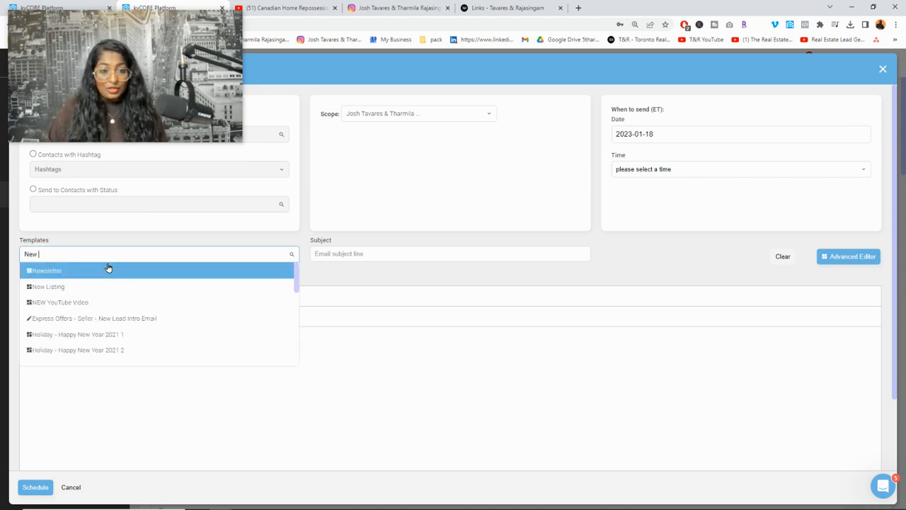
{"action": "left_click", "coordinate": [100, 302]}
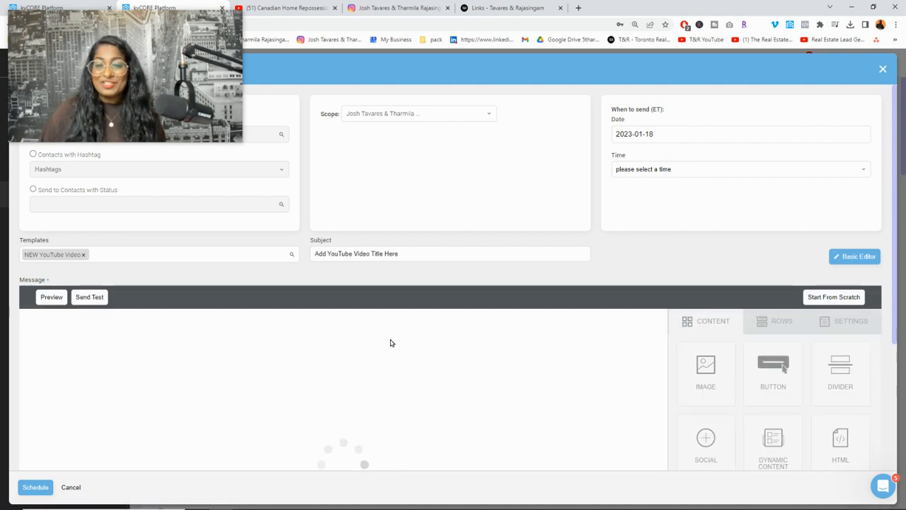
{"action": "scroll", "coordinate": [423, 343], "scroll_direction": "down", "scroll_amount": 5}
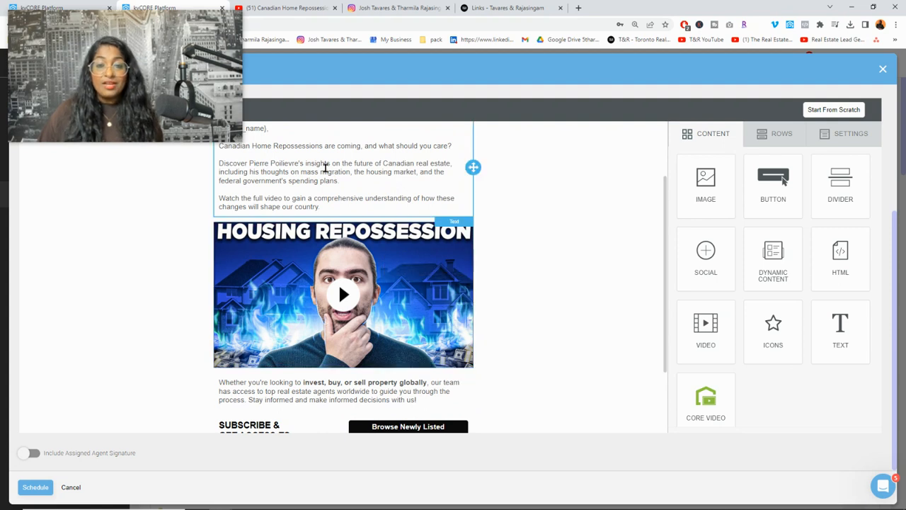
{"action": "scroll", "coordinate": [375, 283], "scroll_direction": "down", "scroll_amount": 2}
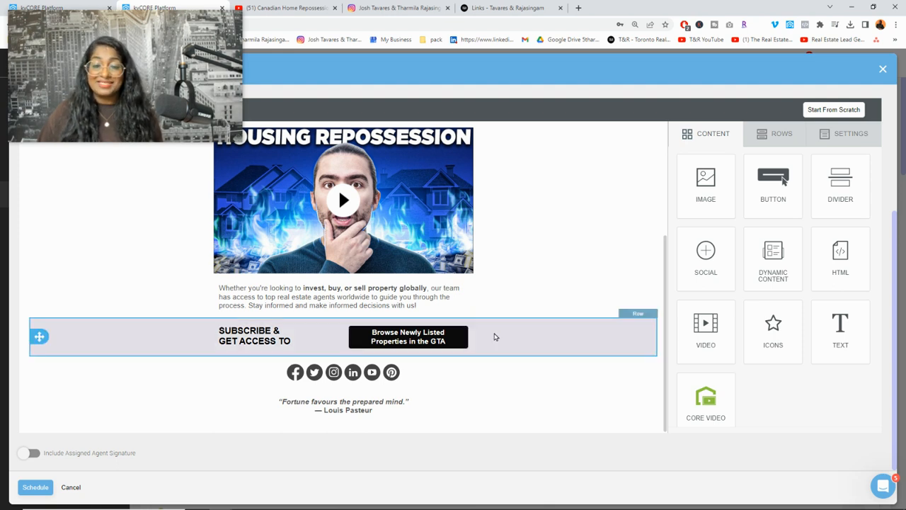
{"action": "scroll", "coordinate": [475, 339], "scroll_direction": "up", "scroll_amount": 2}
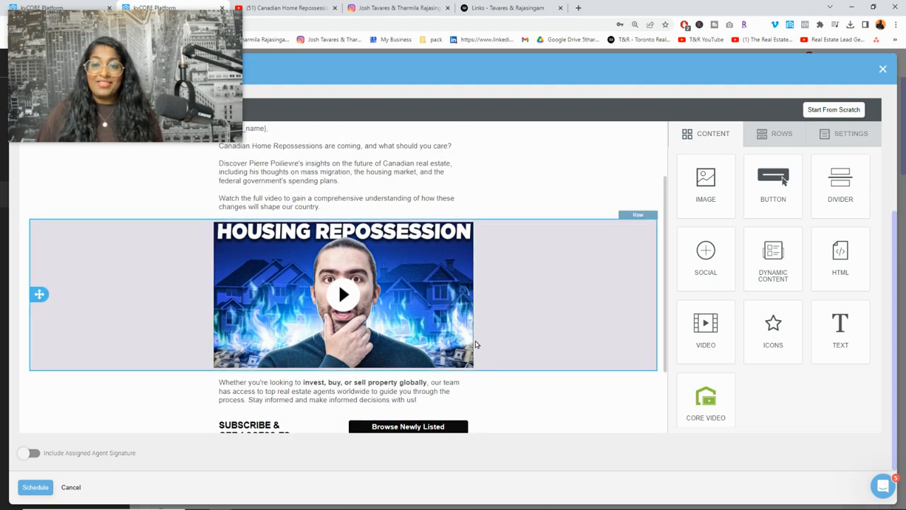
{"action": "scroll", "coordinate": [475, 344], "scroll_direction": "up", "scroll_amount": 2}
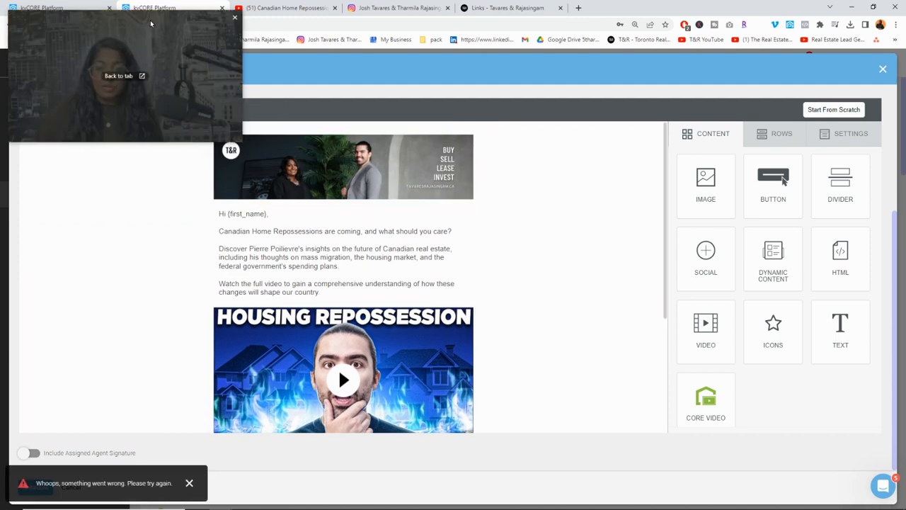
Preview the scheduled email in desktop mode and check its layout from header to footer
{"action": "left_click_drag", "start_coordinate": [146, 18], "coordinate": [759, 335]}
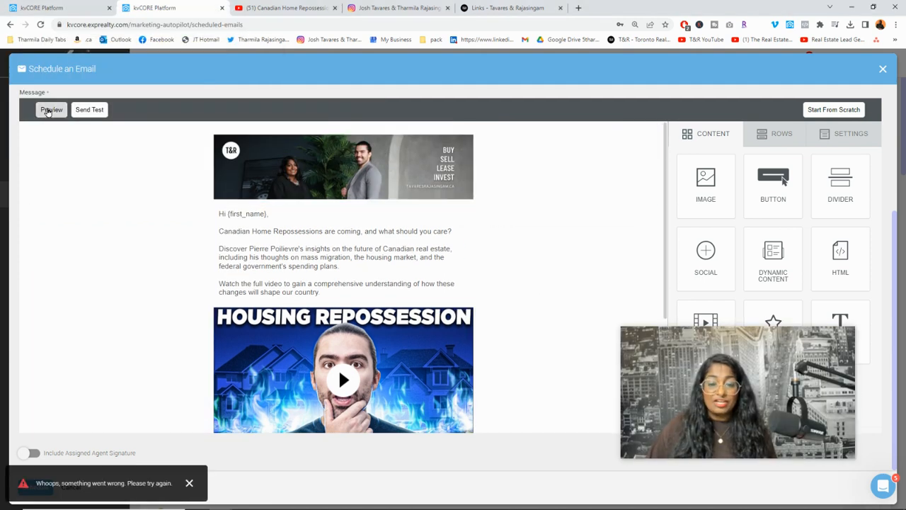
{"action": "left_click", "coordinate": [52, 110]}
{"action": "scroll", "coordinate": [334, 239], "scroll_direction": "down", "scroll_amount": 5}
{"action": "scroll", "coordinate": [326, 245], "scroll_direction": "up", "scroll_amount": 4}
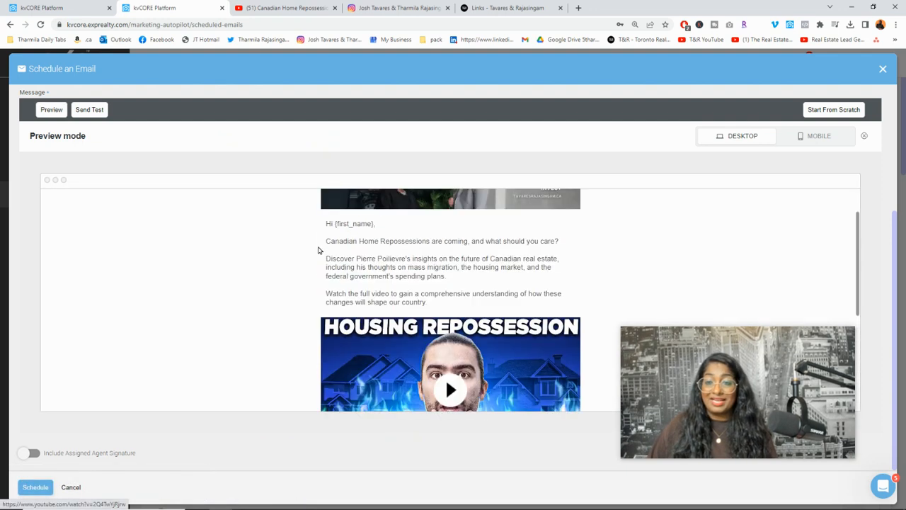
{"action": "scroll", "coordinate": [696, 276], "scroll_direction": "up", "scroll_amount": 1}
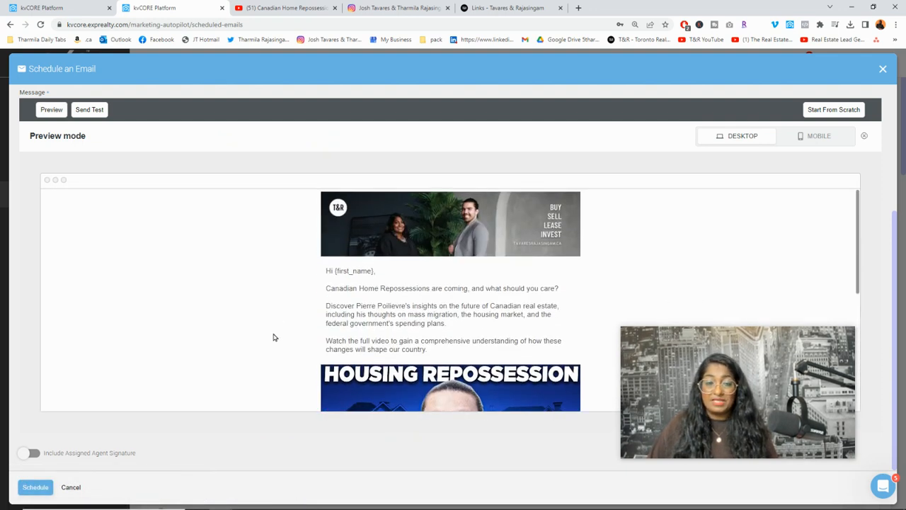
Switch the preview to the mobile version and check how the whole email is laid out on a phone
{"action": "left_click", "coordinate": [809, 140]}
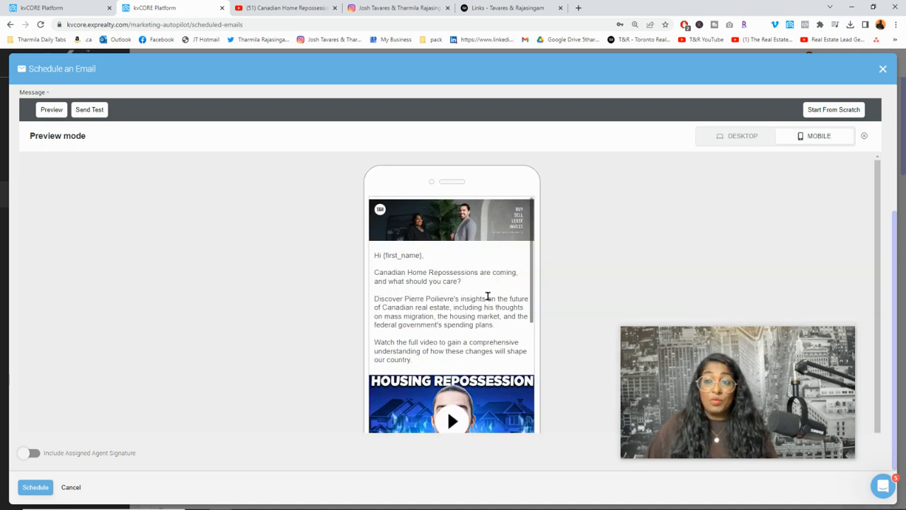
{"action": "scroll", "coordinate": [487, 296], "scroll_direction": "down", "scroll_amount": 1}
{"action": "scroll", "coordinate": [487, 296], "scroll_direction": "up", "scroll_amount": 1}
{"action": "scroll", "coordinate": [487, 296], "scroll_direction": "down", "scroll_amount": 5}
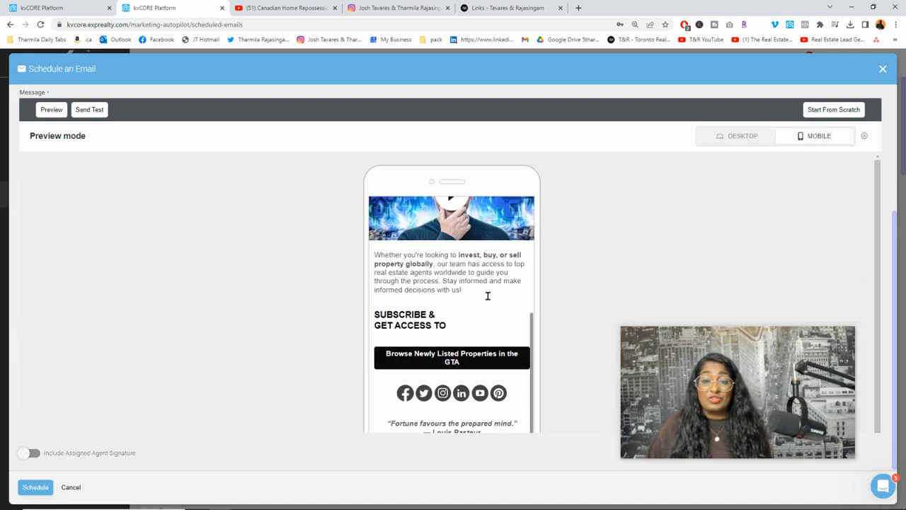
{"action": "scroll", "coordinate": [472, 316], "scroll_direction": "up", "scroll_amount": 10}
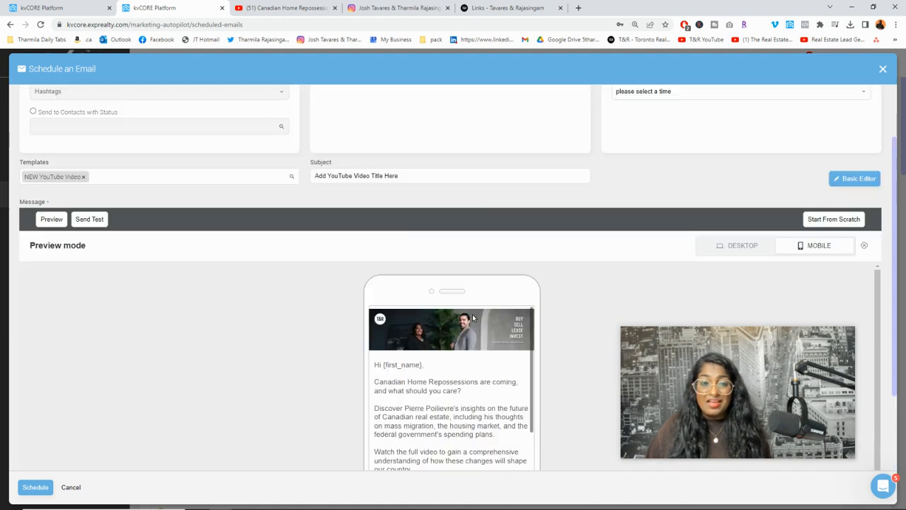